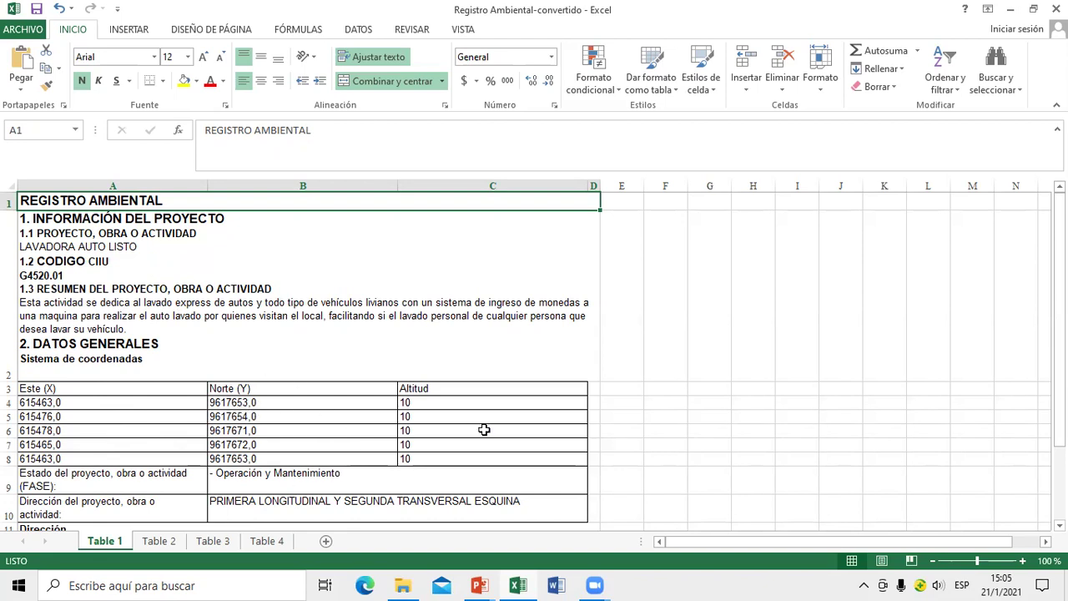
Review the project information and the coordinate table at the start of the Table 1 sheet.
key("Down")
key("Down")
key("Right")
key("Down")
key("Down")
key("Down")
key("Down")
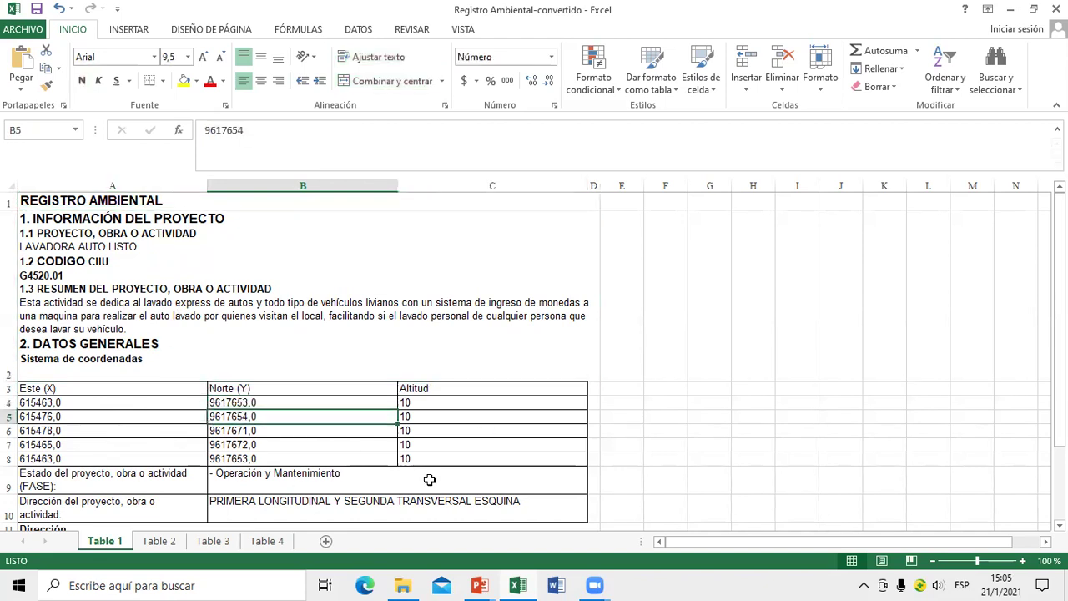
key("Left")
key("Down")
key("Down")
key("Down")
key("Down")
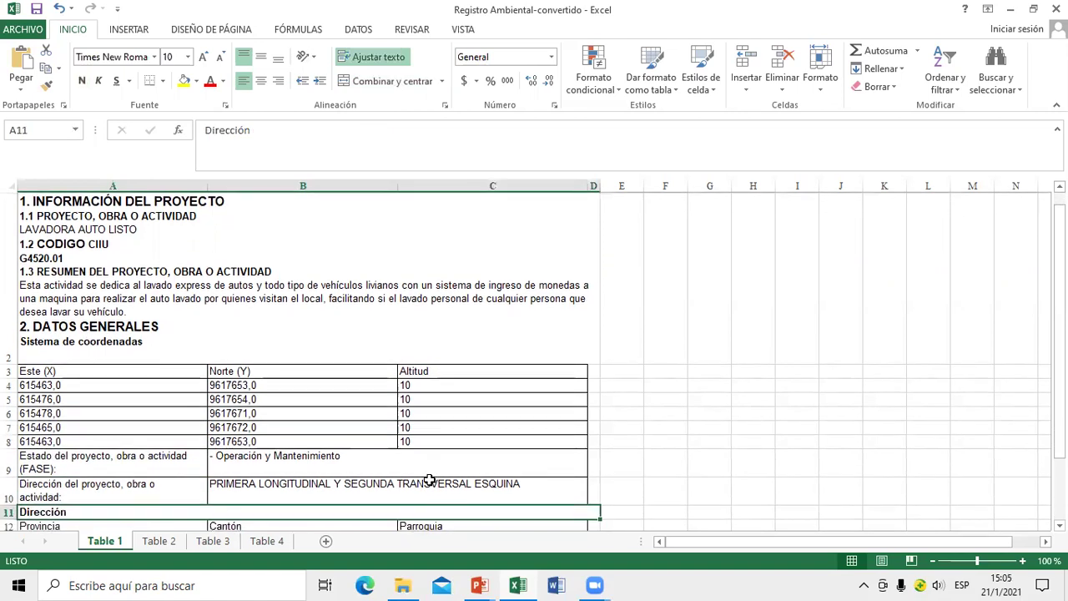
Examine the project's phase and address rows in the general data section.
scroll(428, 479, "down", 1)
key("Up")
key("Up")
key("Right")
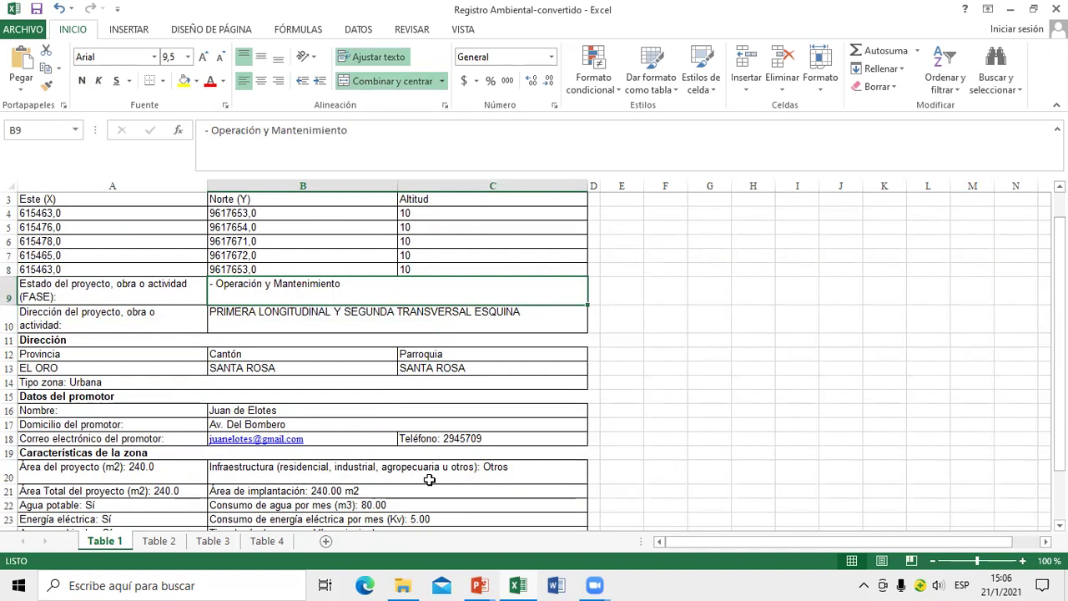
key("Down")
key("Left")
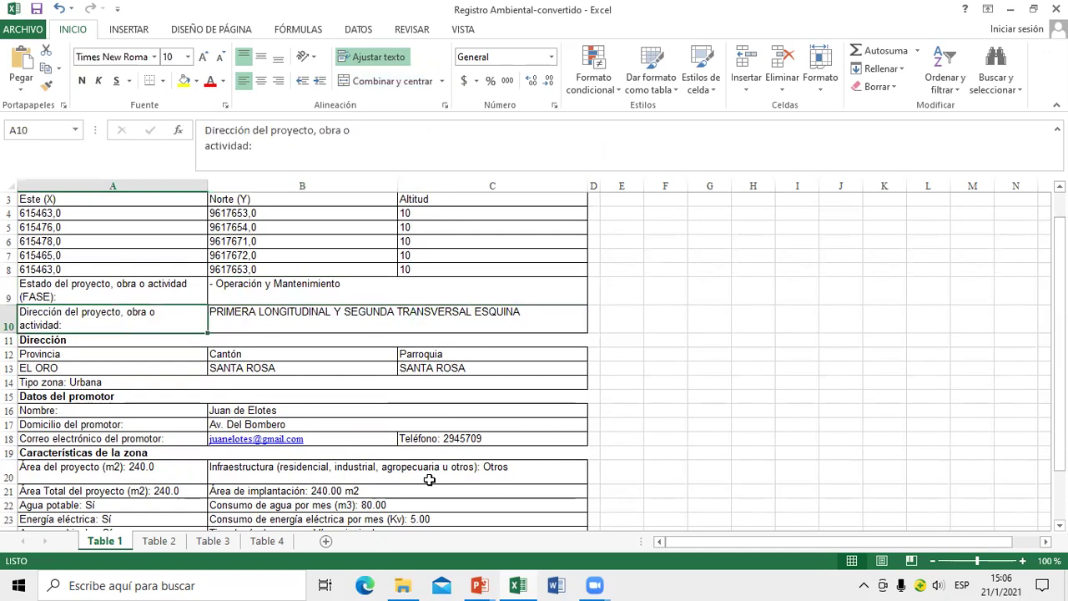
key("Right")
Review the Dirección section, from province, canton and parish to the zone type.
key("Down")
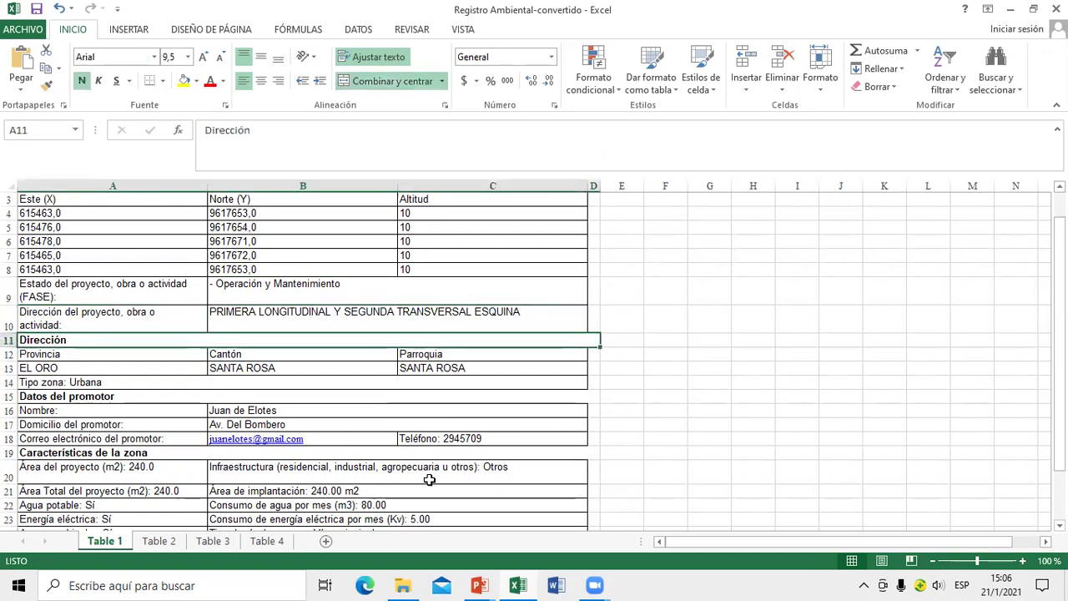
key("Down")
key("Down")
key("Down")
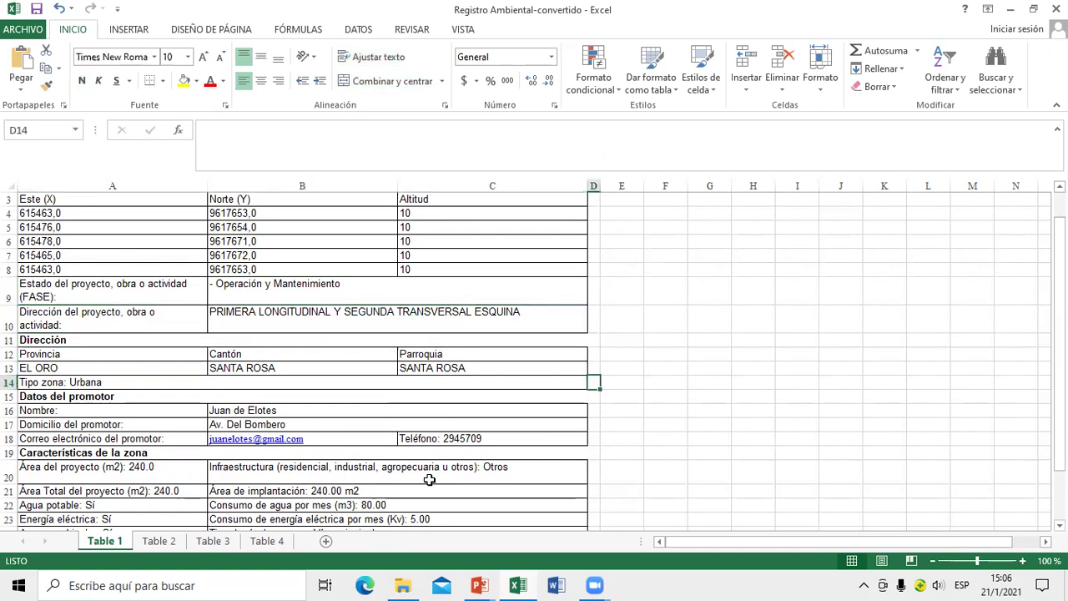
key("Left")
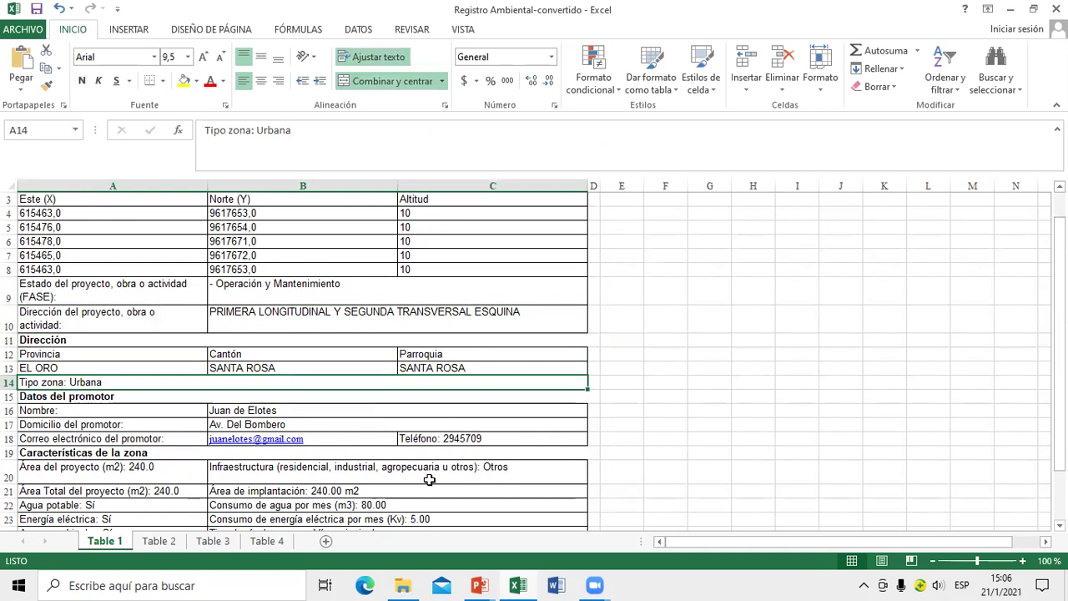
Review the promoter's name, domicile and e-mail rows under Datos del promotor.
key("Down")
key("Down")
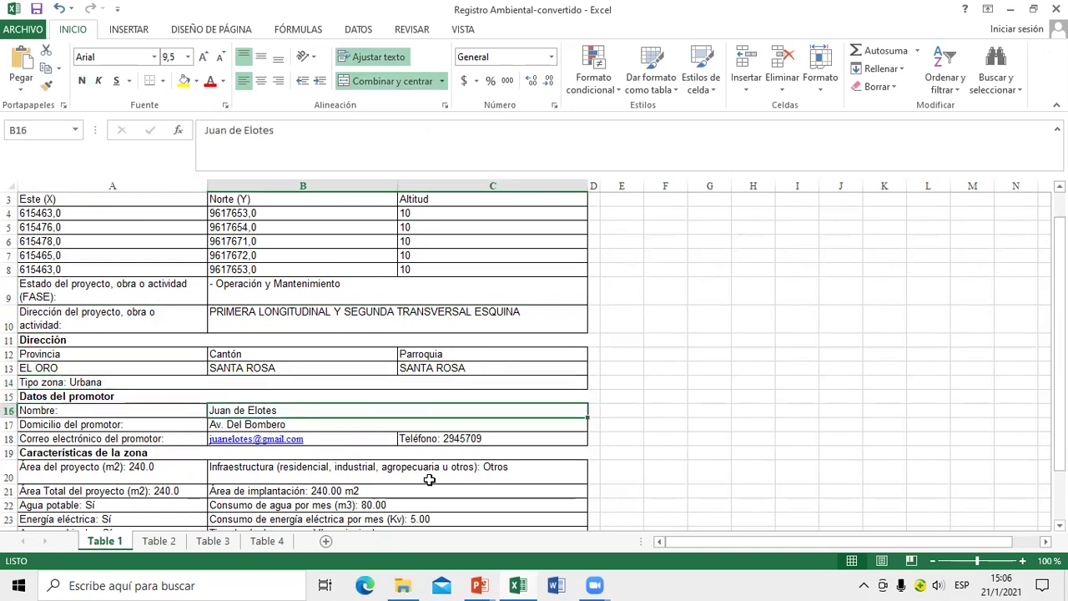
key("Left")
key("Right")
key("Down")
key("Down")
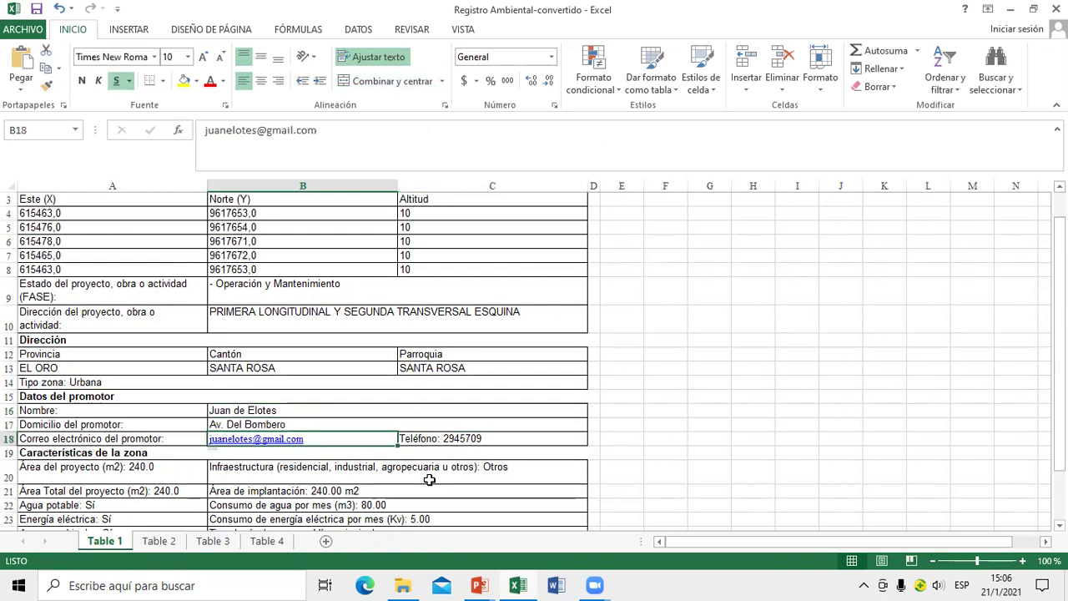
Look over the Características de la zona section and return to its project area row.
key("Down")
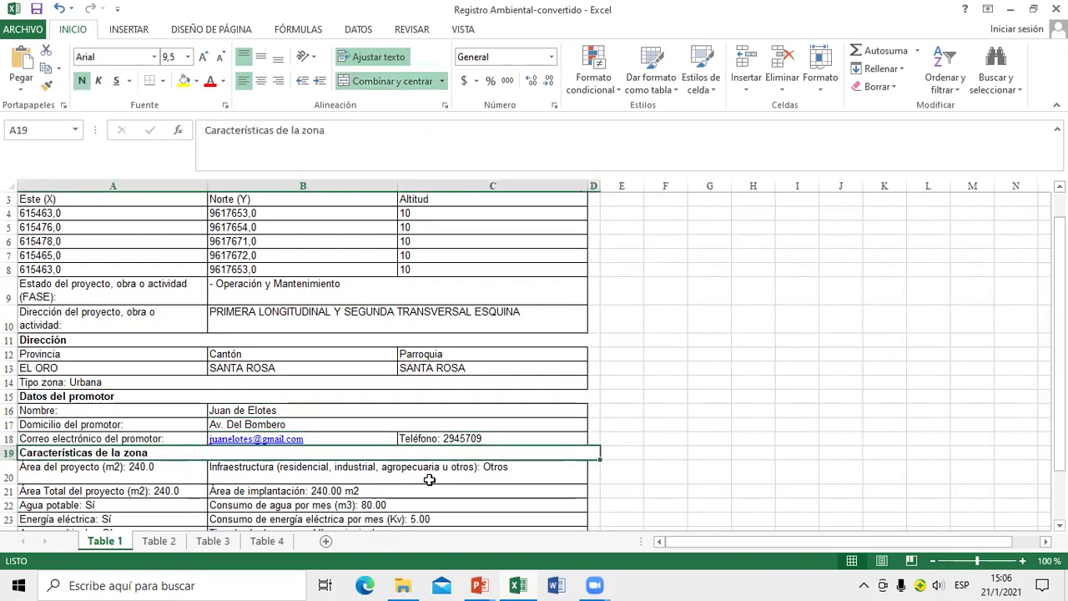
key("Down")
key("Down")
key("Left")
key("Down")
key("Down")
key("Down")
key("Down")
key("Down")
key("Up")
key("Up")
key("Up")
key("Up")
key("Up")
key("Up")
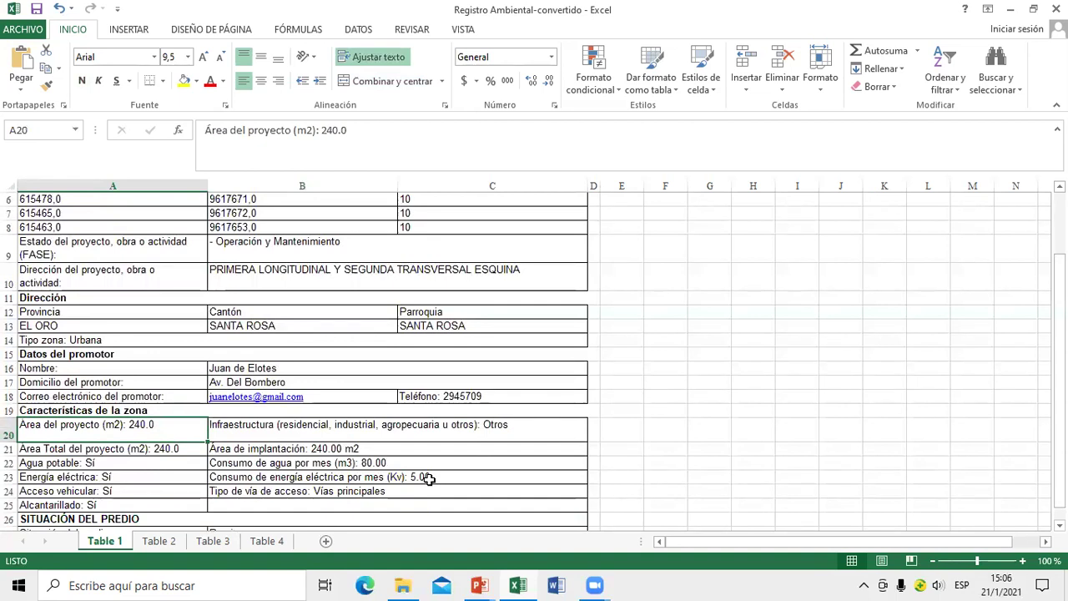
Examine the drinking water, electricity, vehicle access and sewerage rows, including the monthly consumption entries.
key("Down")
key("Down")
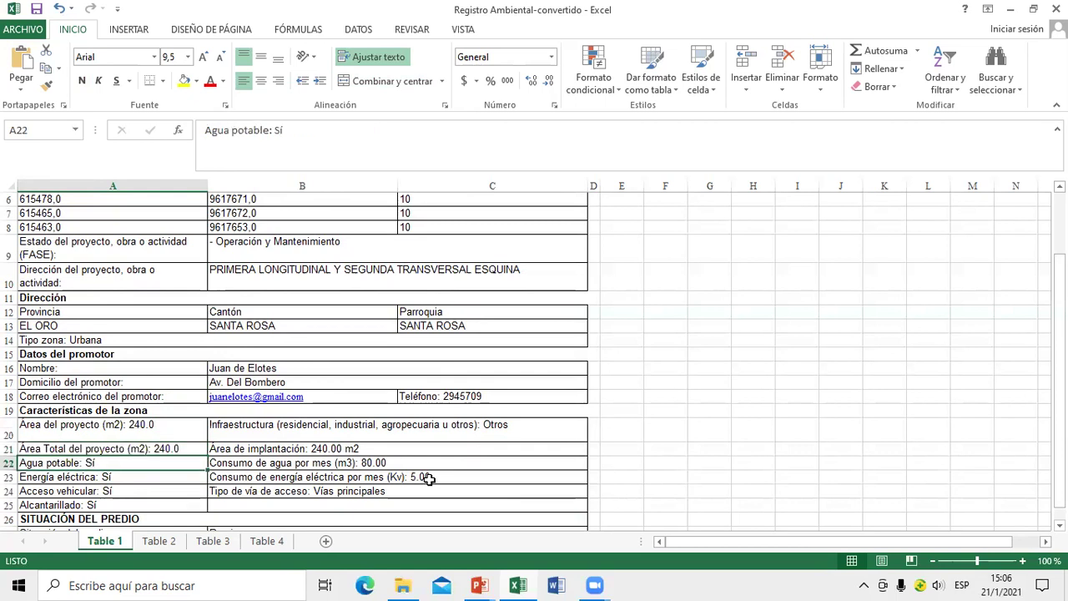
key("Down")
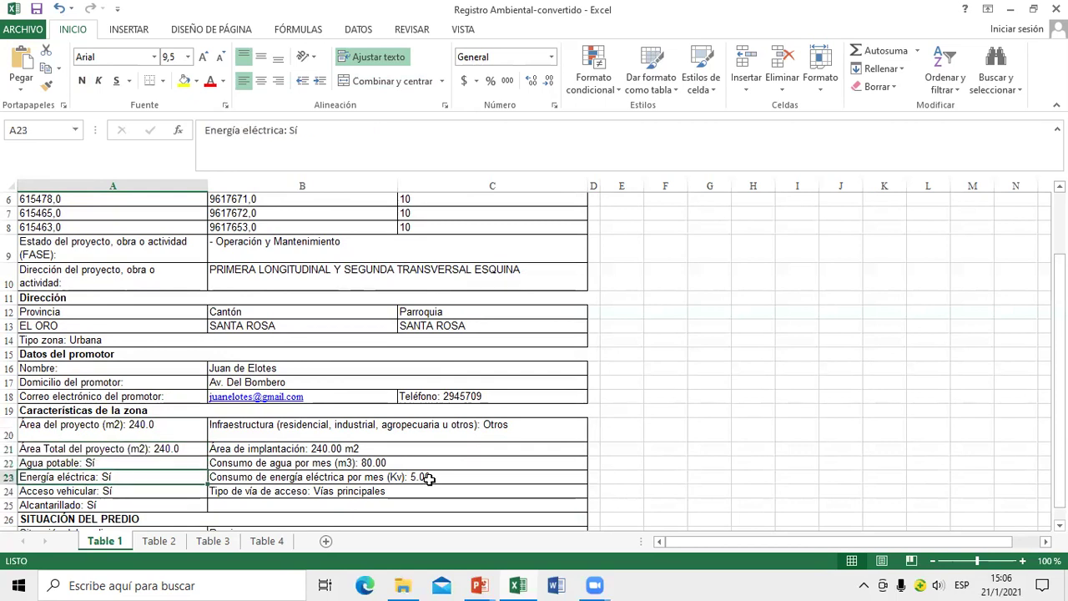
key("Down")
key("Down")
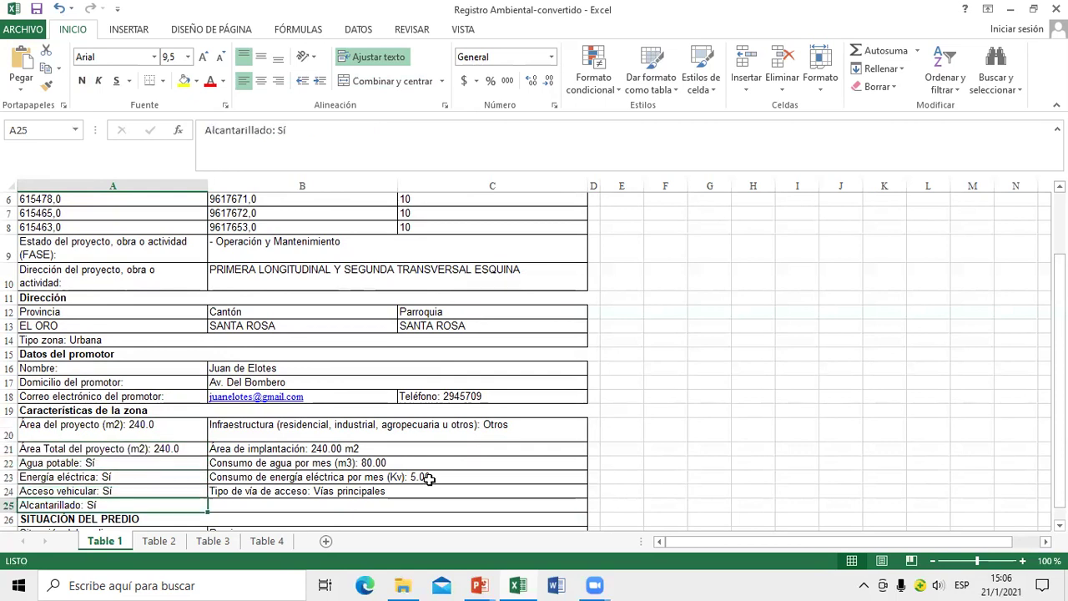
key("Right")
key("Up")
key("Up")
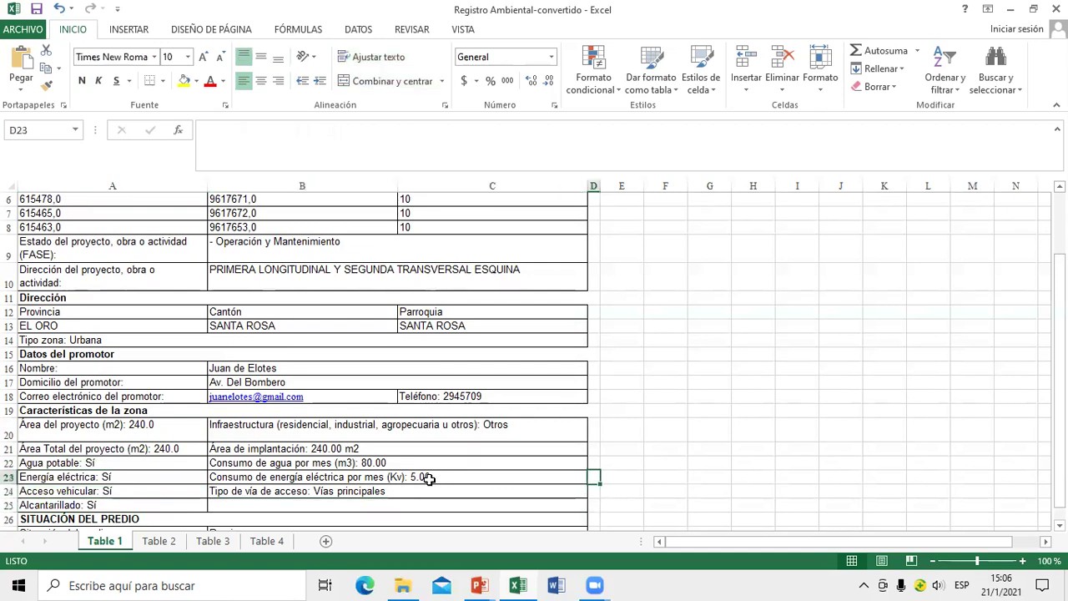
key("Up")
key("Down")
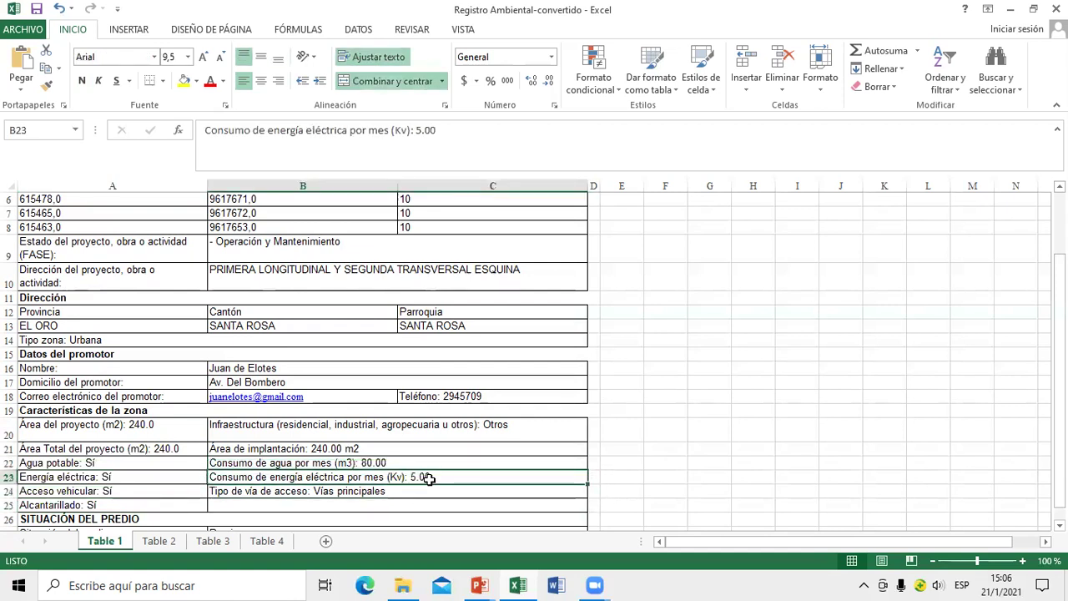
Review the Situación del predio section at the end of the Table 1 sheet.
key("Down")
key("Down")
key("Down")
key("Down")
key("Down")
key("Down")
key("Down")
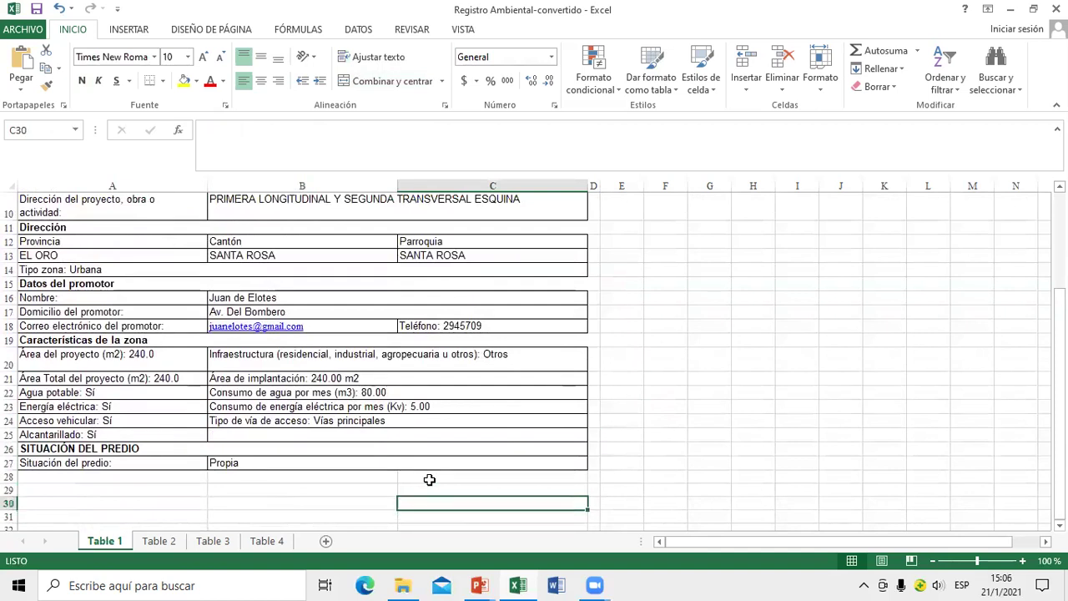
key("Up")
key("Up")
key("Up")
key("Up")
key("Up")
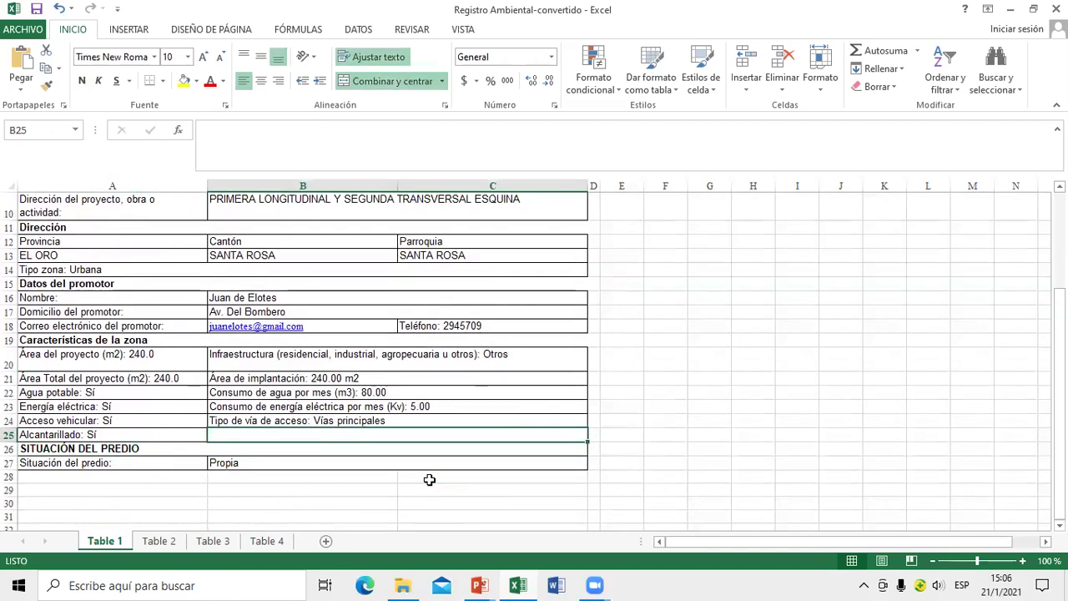
key("Down")
key("Down")
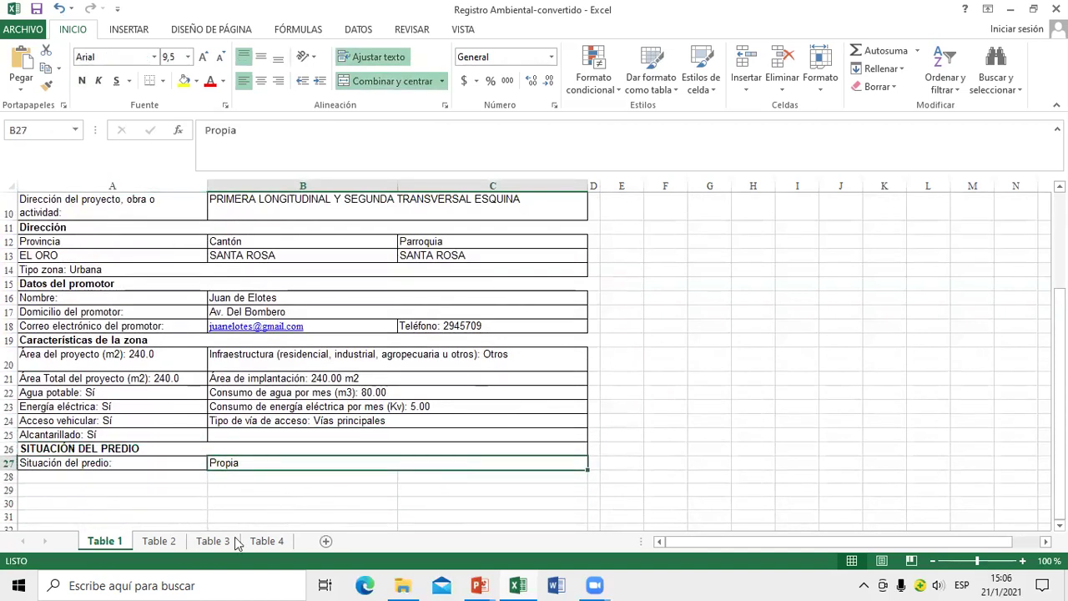
Open the Table 2 sheet and review the legal framework, project description and process activities headings.
left_click(153, 543)
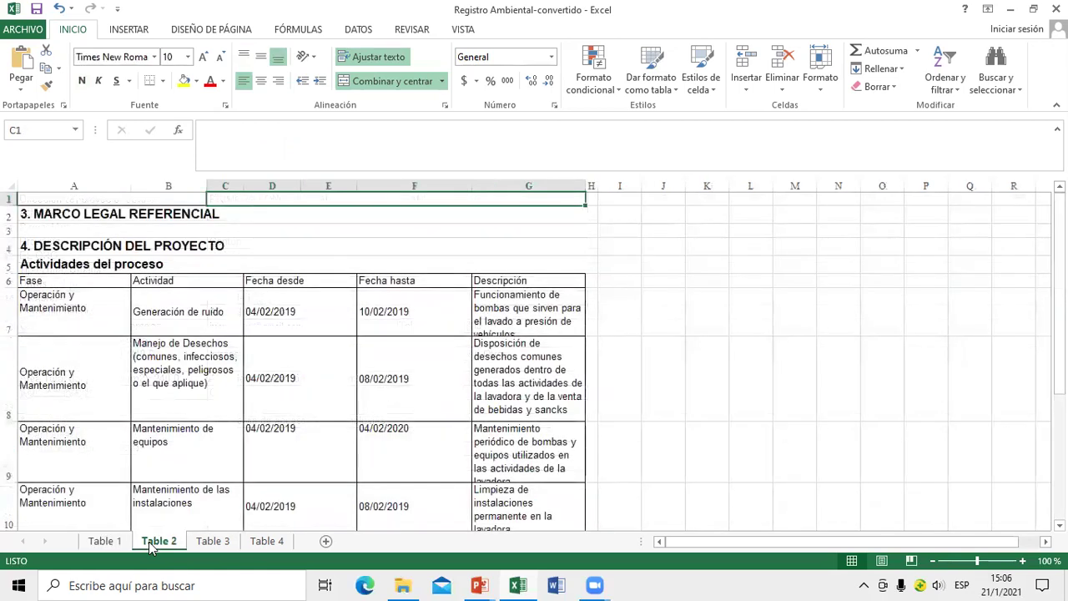
key("Down")
key("Down")
key("Down")
key("Down")
key("Down")
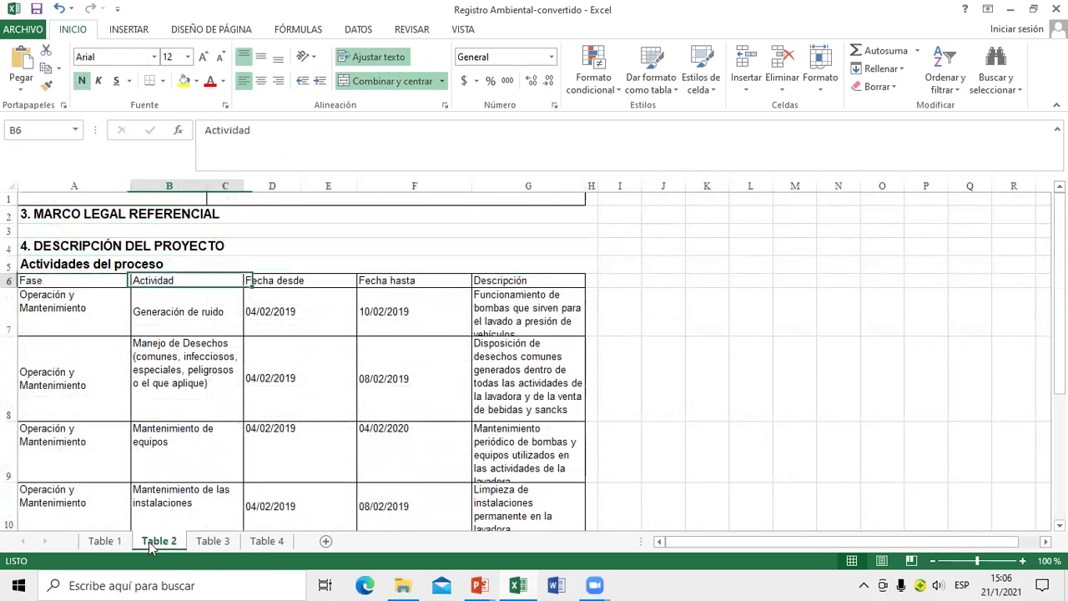
key("Up")
key("Up")
key("Up")
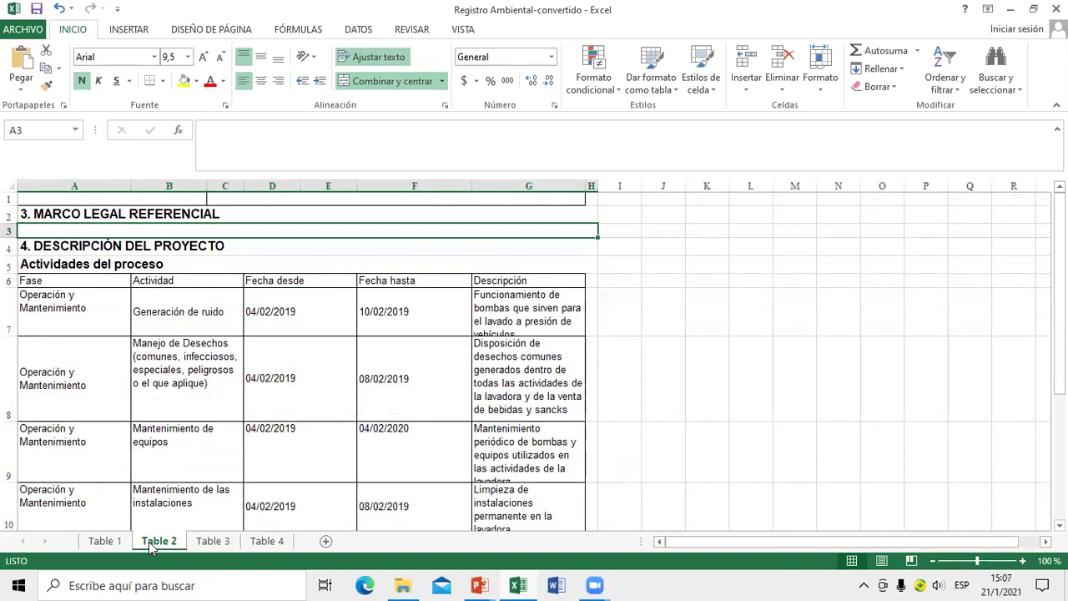
key("Down")
key("Down")
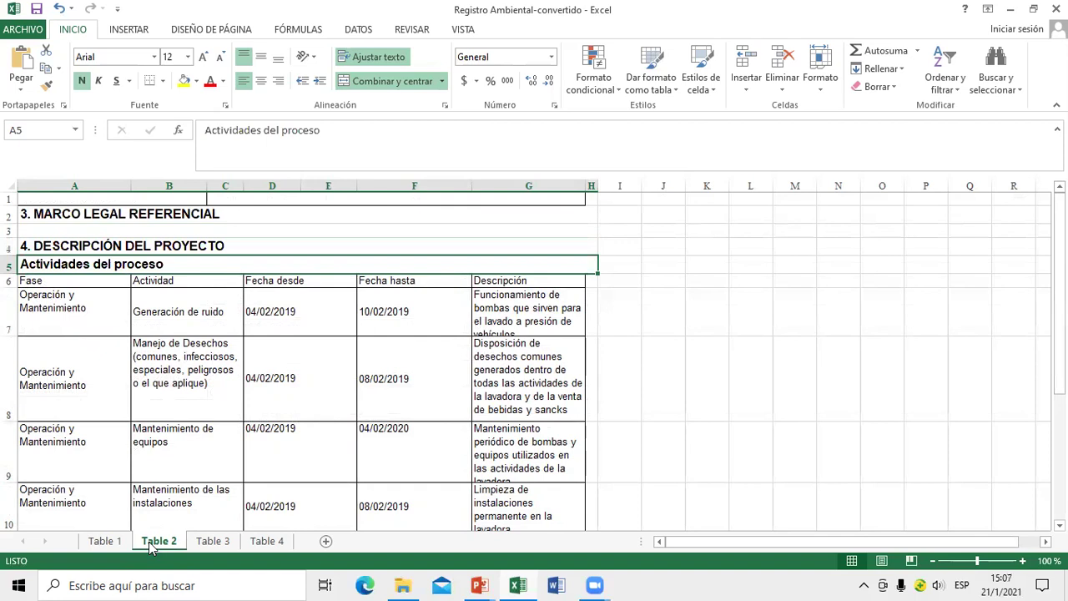
Look through the activity names in the Actividades del proceso table.
key("Down")
key("Right")
key("Down")
key("Down")
key("Down")
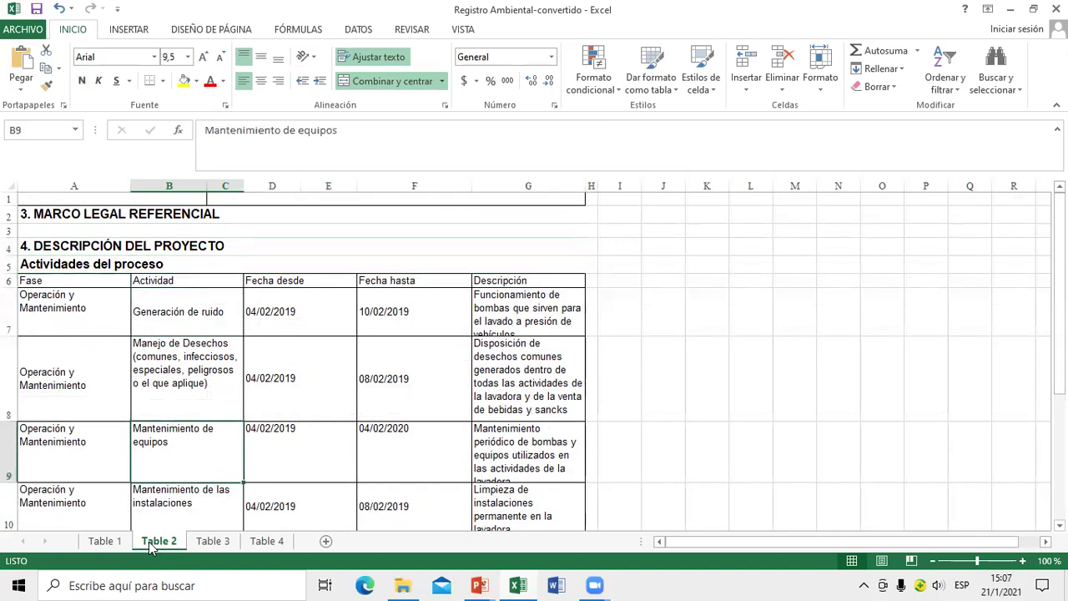
key("Up")
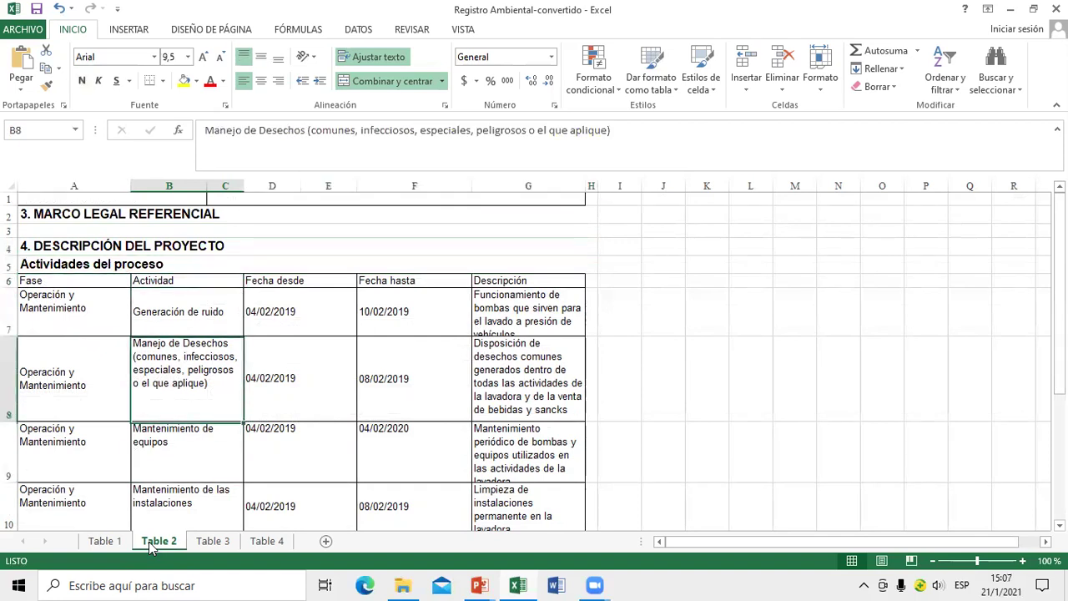
Examine the phase, activity, dates and description of the Generación de ruido row.
key("Up")
key("Left")
key("Right")
key("Right")
key("Left")
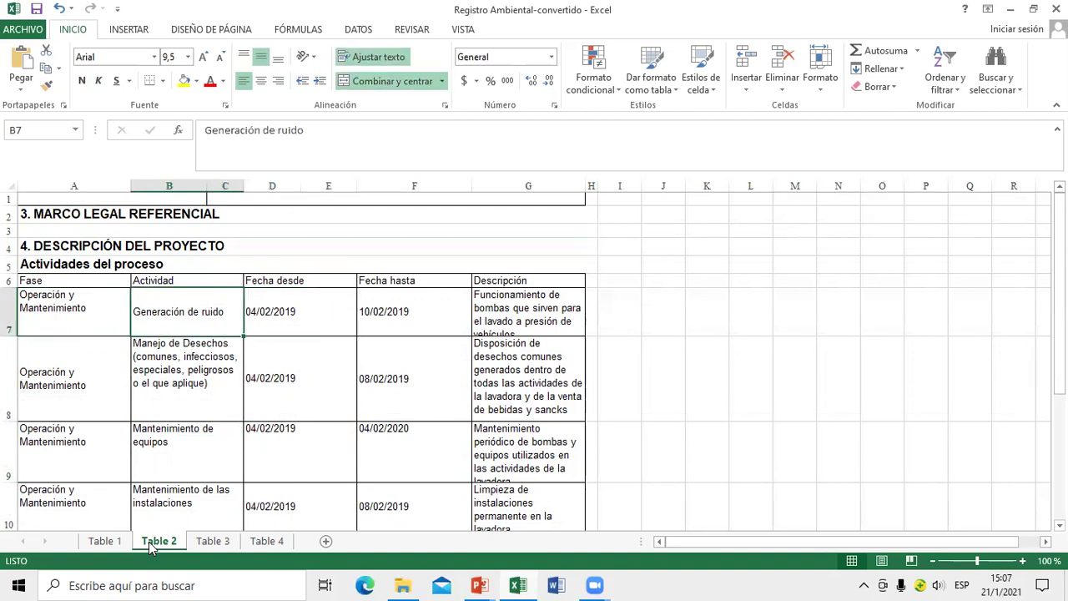
key("Left")
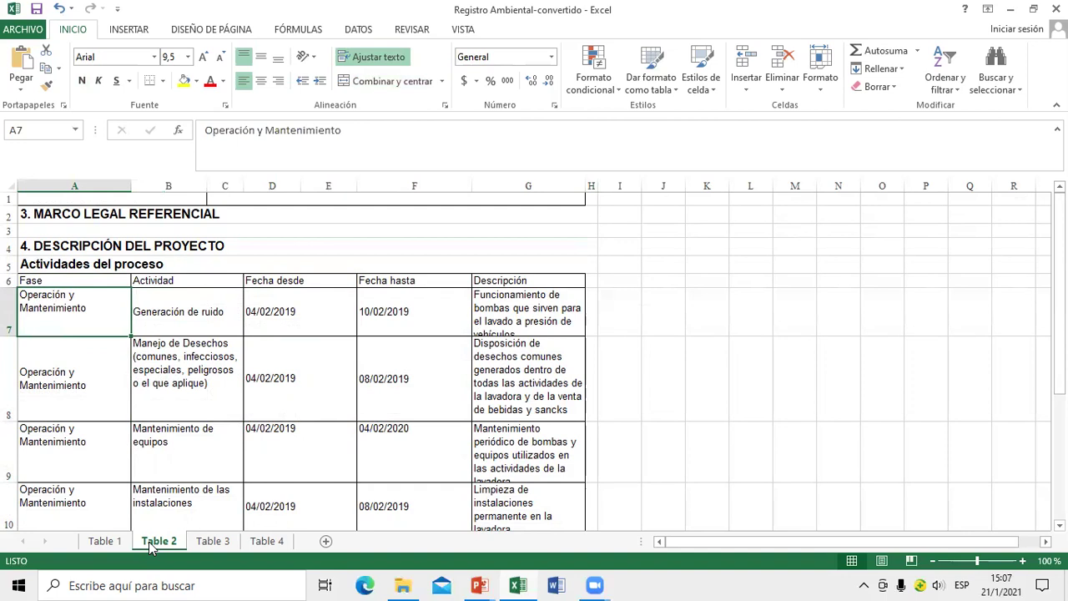
key("Down")
key("Up")
key("Down")
key("Up")
left_click(212, 313)
key("Right")
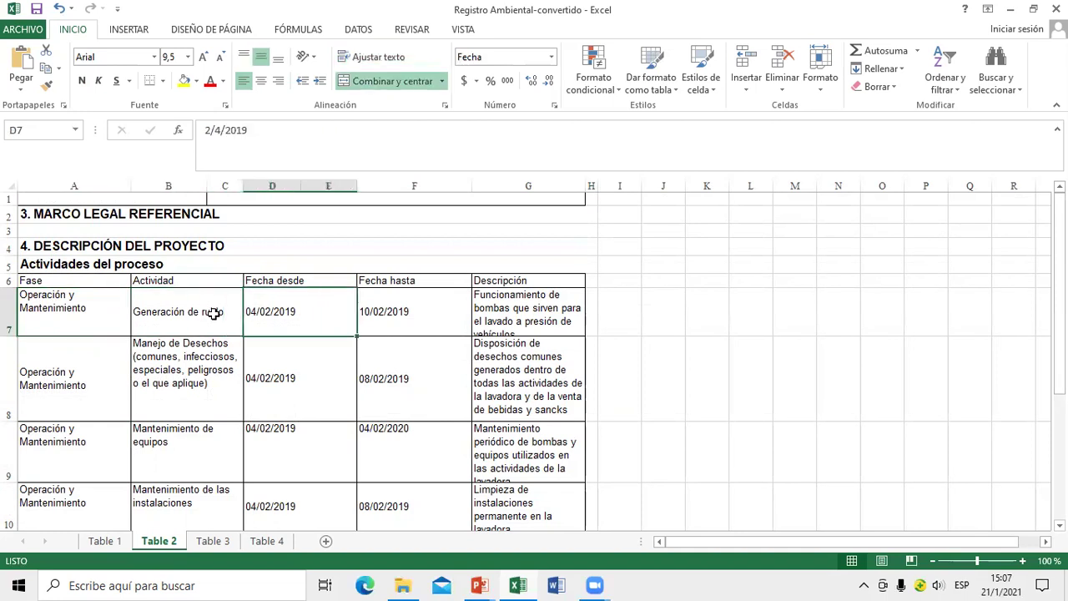
key("Right")
key("Right")
Examine the phase, activity, dates and description of the Manejo de Desechos row.
key("Down")
key("Left")
key("Left")
key("Left")
key("Left")
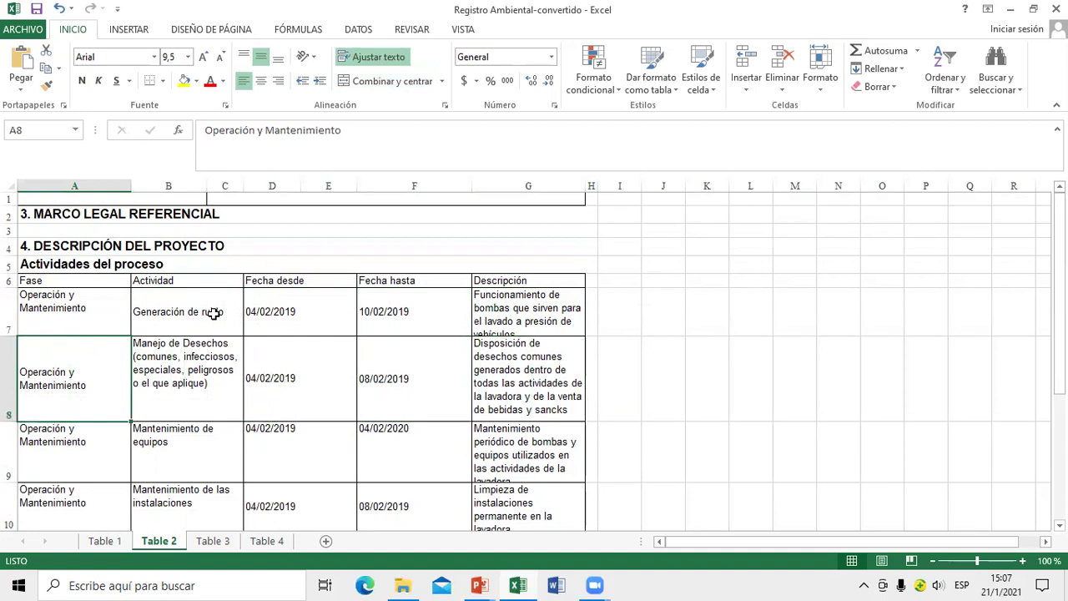
key("Right")
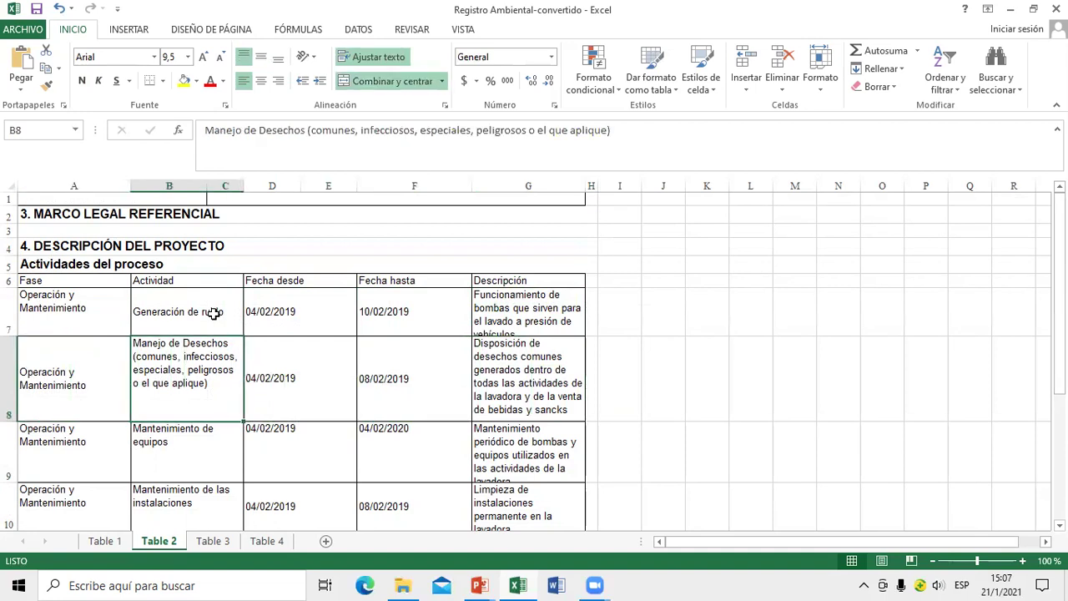
key("Right")
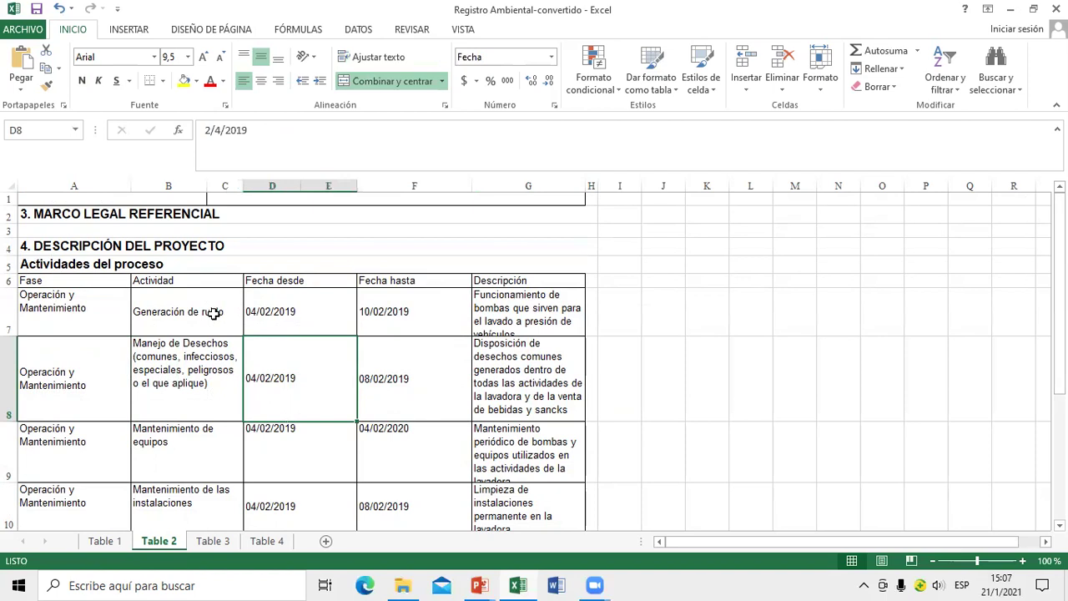
key("Right")
key("Right")
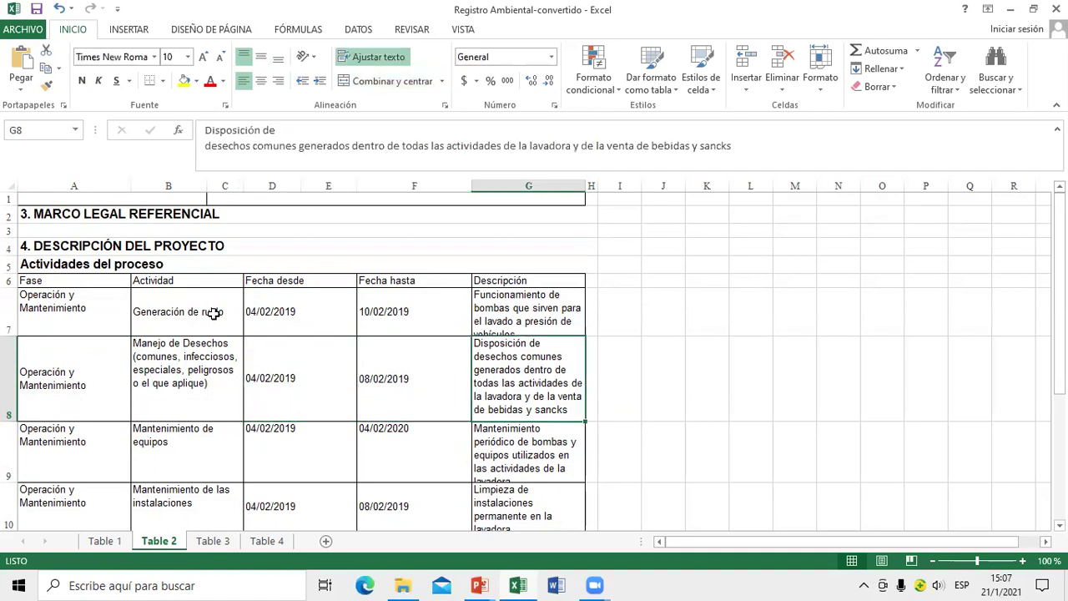
Examine the activity, dates and description of the Mantenimiento de equipos row.
key("Down")
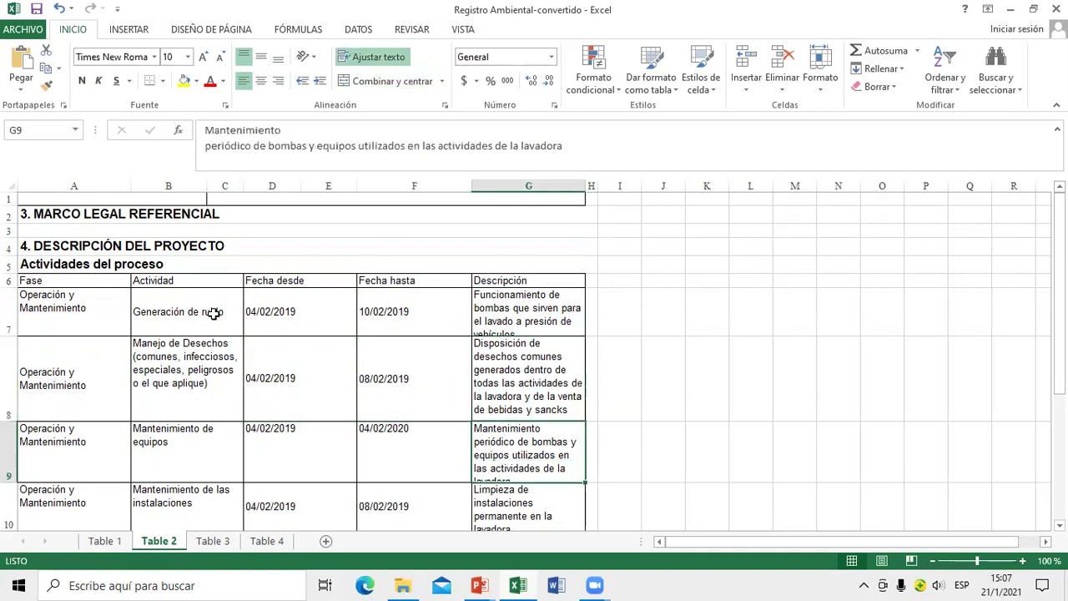
key("Left")
key("Left")
key("Left")
key("Down")
key("Up")
key("Right")
key("Right")
key("Right")
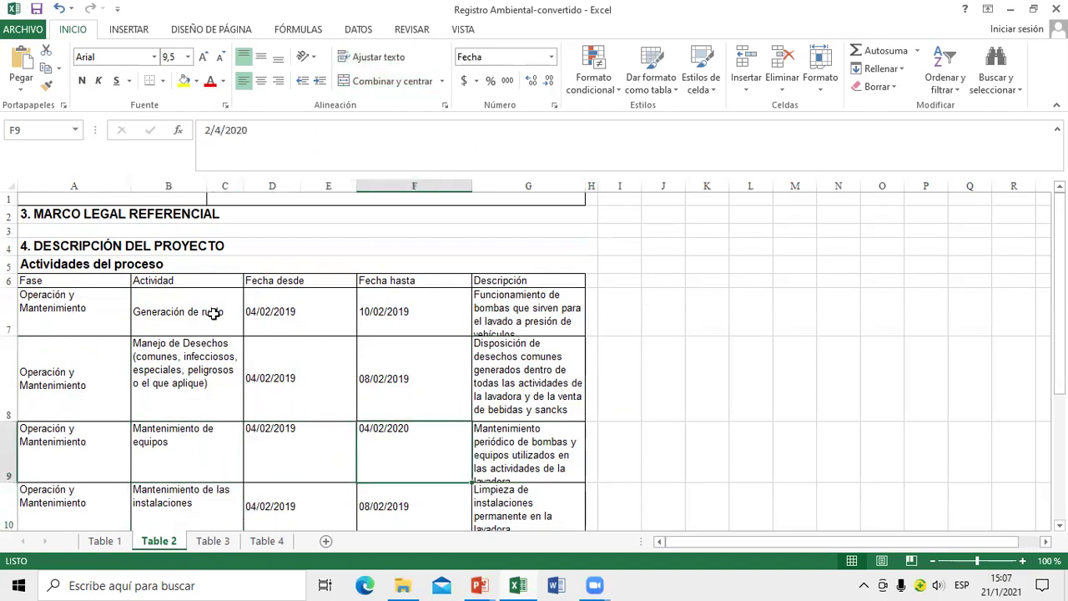
key("Down")
key("Up")
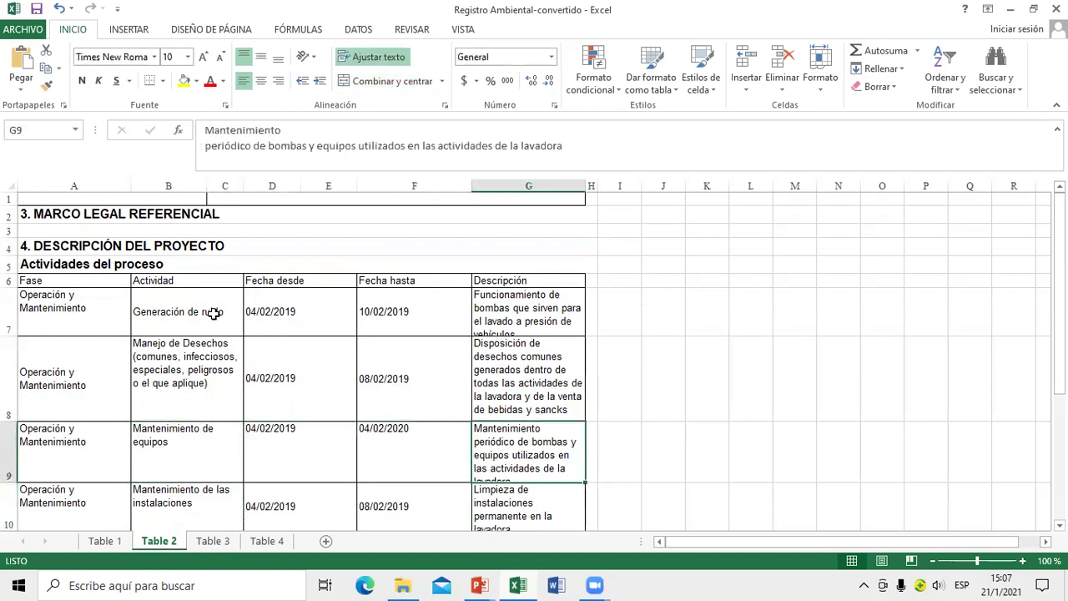
Examine the activity, dates and description of the Mantenimiento de las instalaciones row.
key("Left")
key("Left")
key("Down")
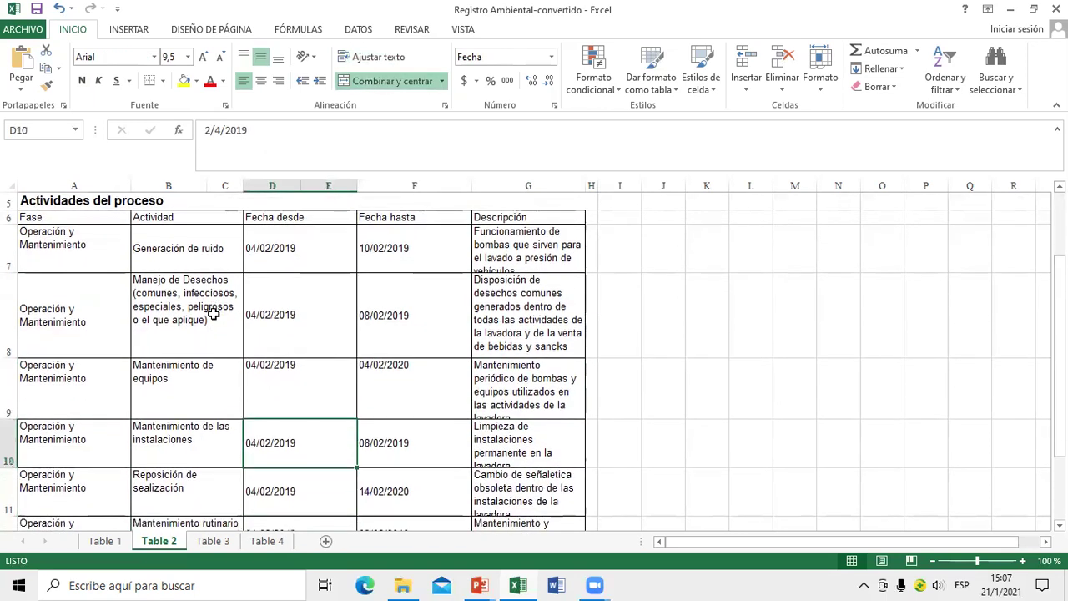
key("Left")
key("Right")
key("Left")
key("Right")
key("Down")
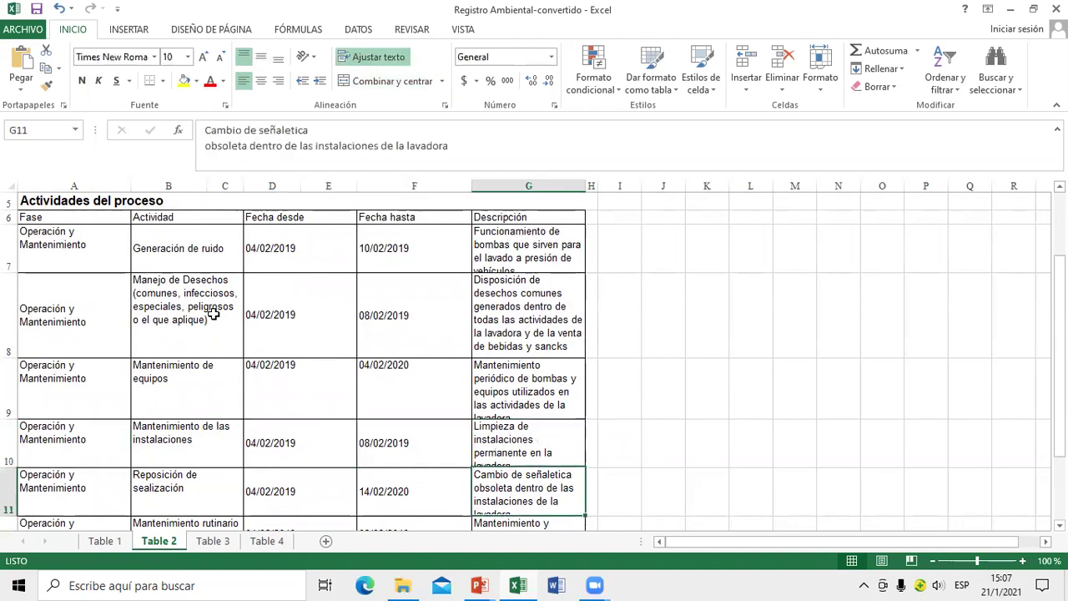
key("Up")
key("Left")
key("Left")
key("Left")
key("Up")
key("Up")
key("Down")
key("Down")
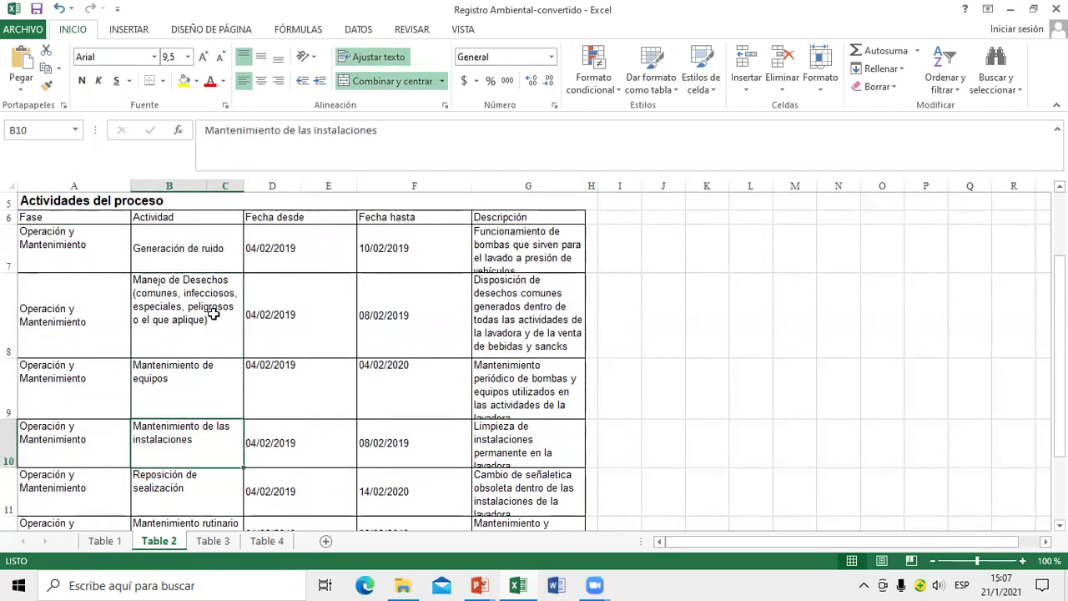
key("Right")
key("Right")
key("Right")
key("Right")
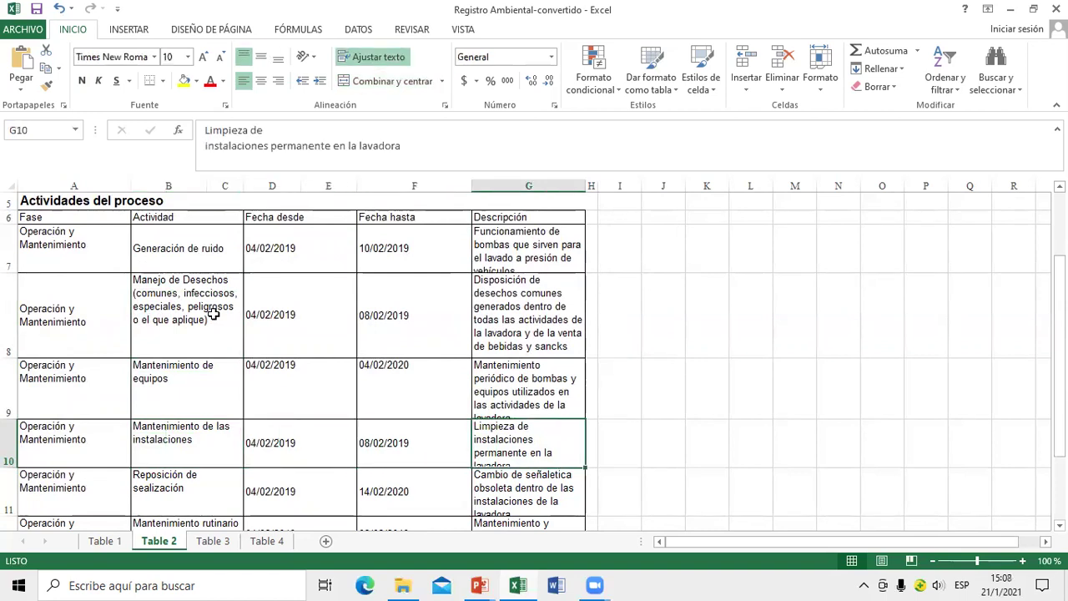
key("Left")
key("Left")
key("Left")
key("Left")
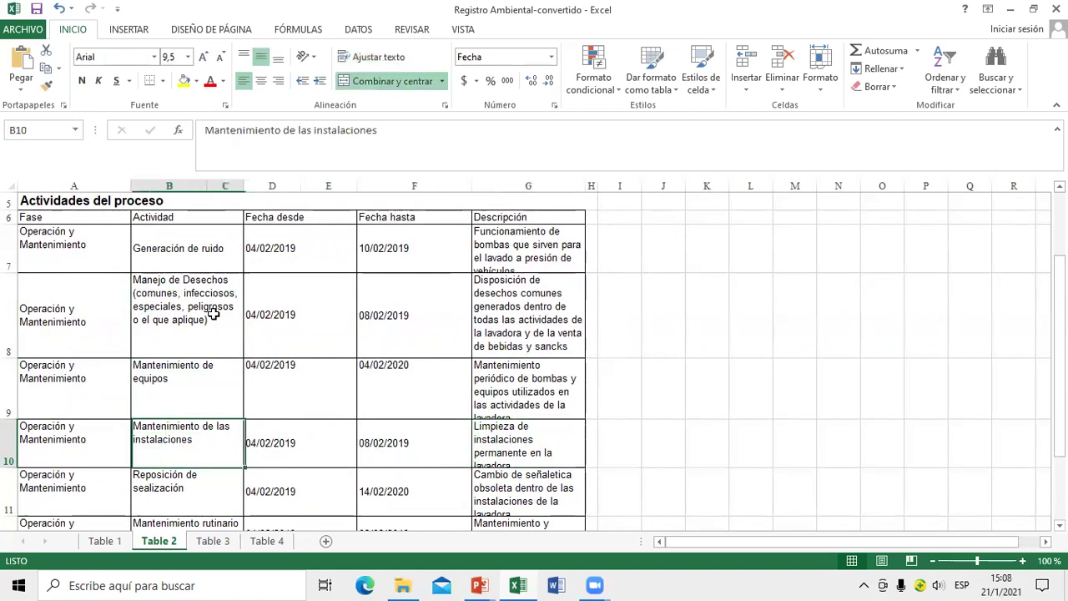
Examine the activity, dates and description of the Reposición de sealización row.
key("Down")
key("Right")
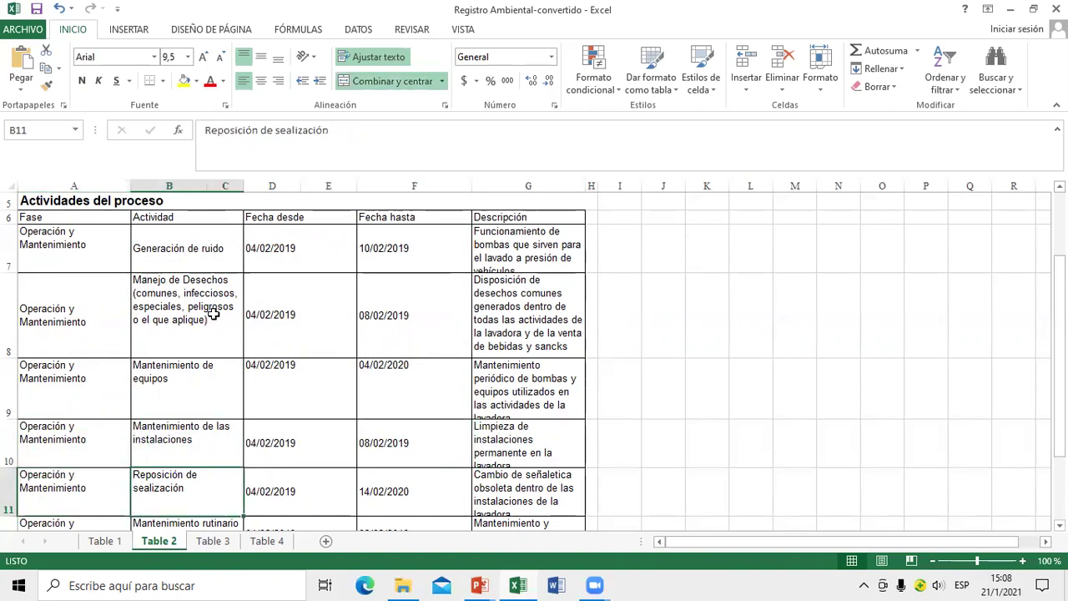
key("Right")
key("Right")
key("Right")
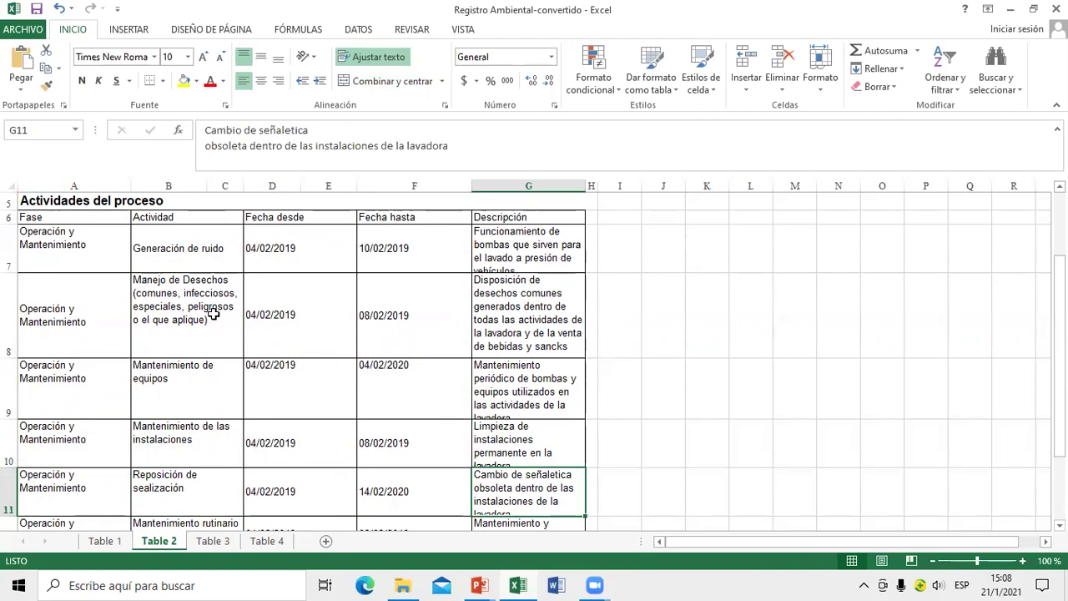
Examine the activity, dates and description of the Mantenimiento rutinario y periódico row.
key("Down")
key("Down")
key("Up")
key("Left")
key("Left")
key("Left")
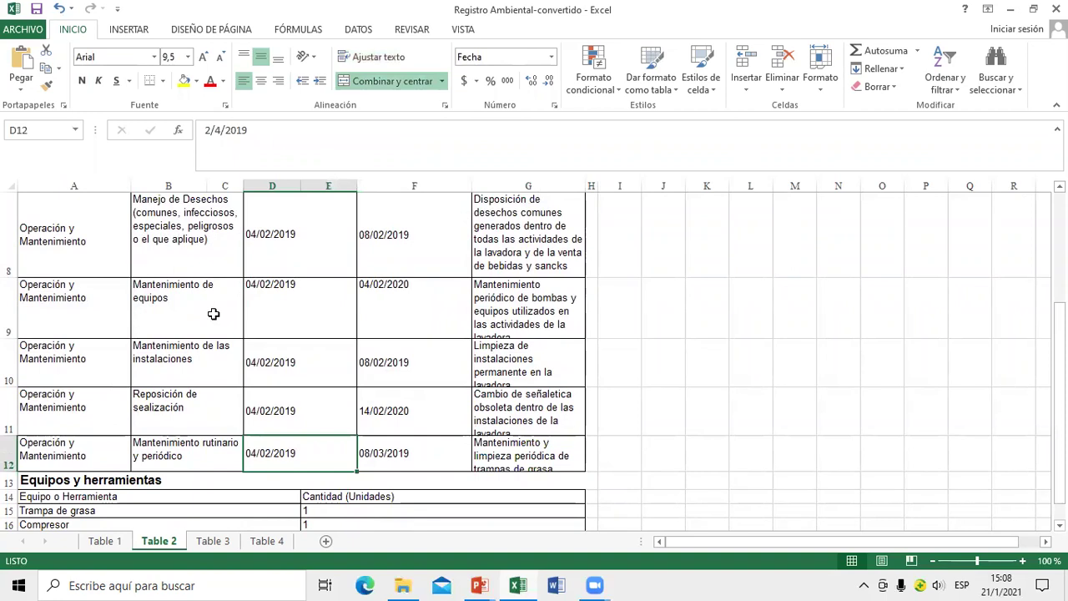
key("Right")
key("Right")
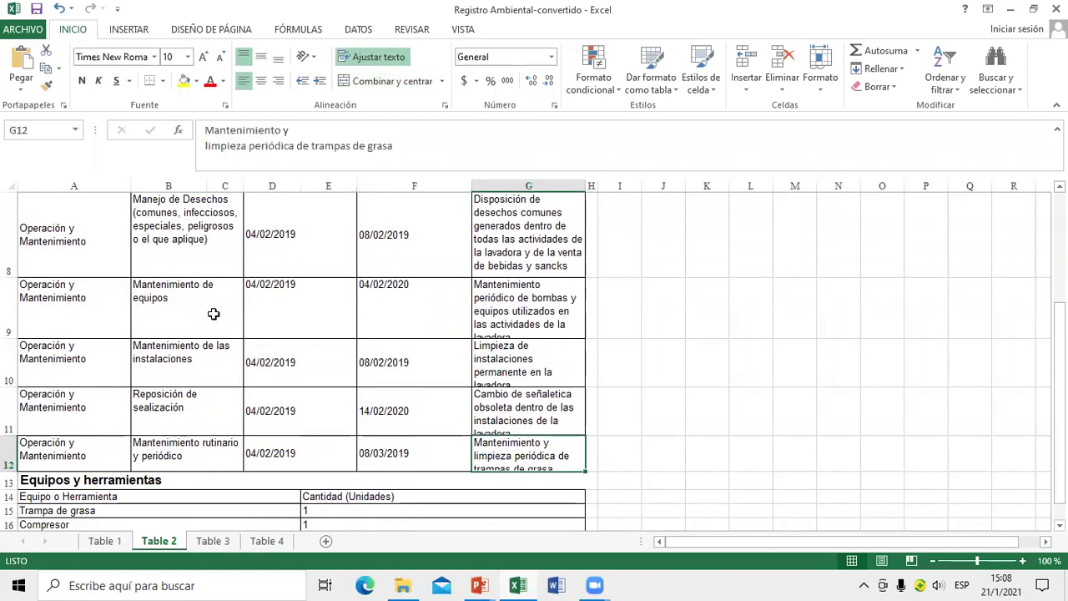
key("Left")
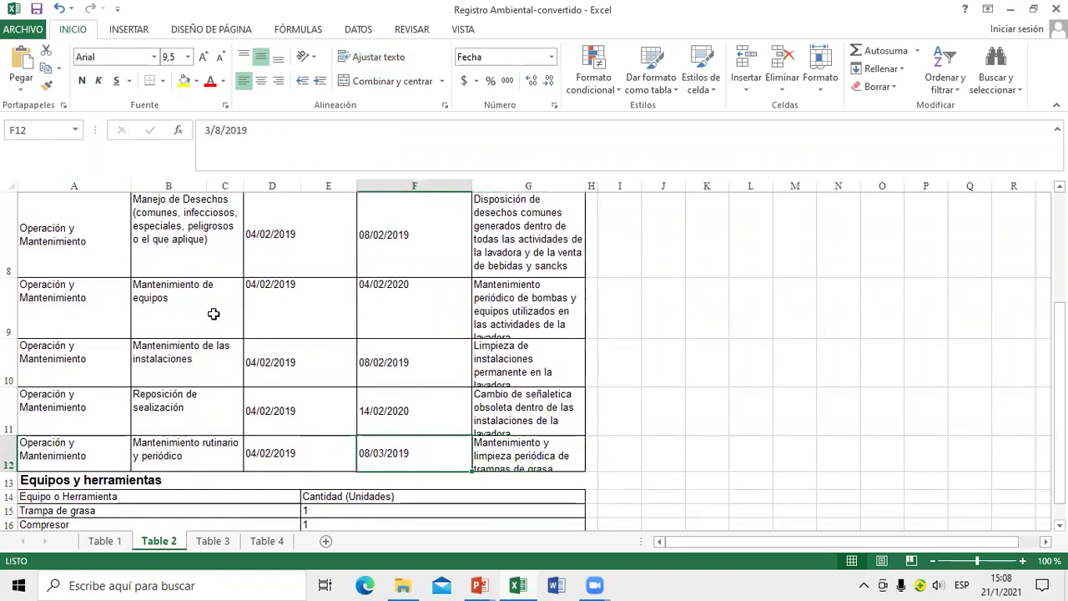
key("Right")
Look through the items and quantities in the Equipos y herramientas table.
key("Down")
key("Down")
key("Down")
key("Down")
key("Down")
key("Up")
key("Up")
key("Up")
key("Left")
key("Down")
key("Down")
key("Down")
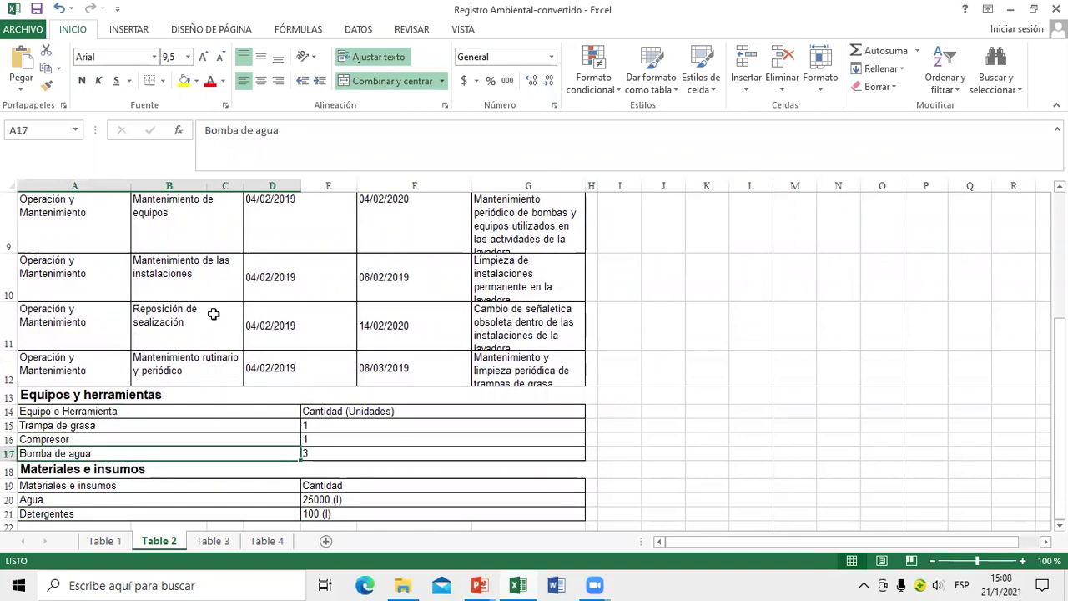
Look through the items and quantities in the Materiales e insumos table.
key("Down")
key("Down")
key("Down")
key("Down")
key("Down")
key("Down")
key("Up")
key("Up")
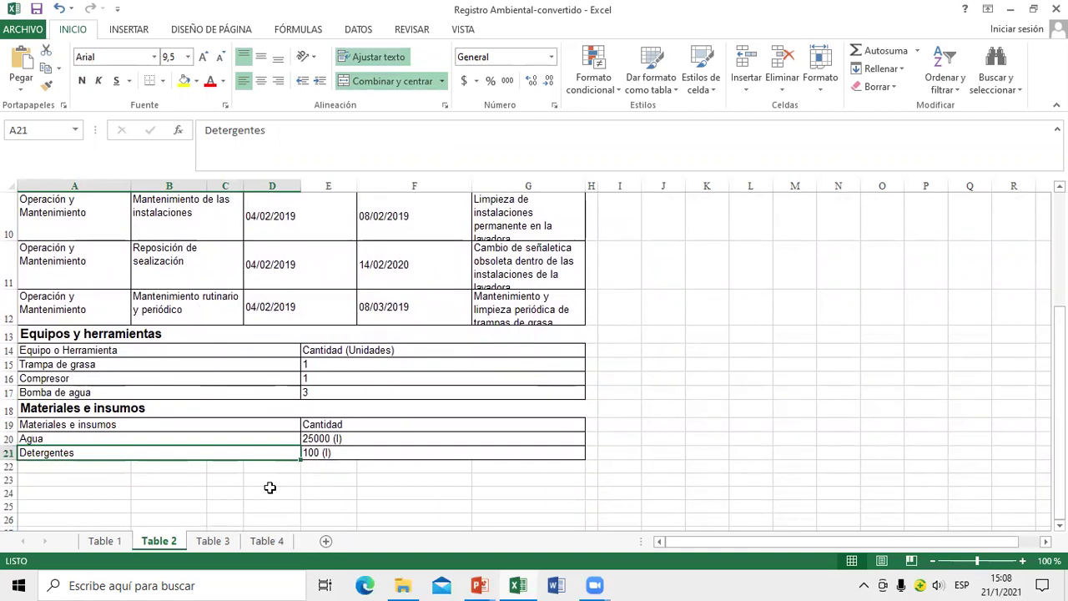
Open the Table 3 sheet and go to the Clima row at the start of the Descripción del área de implantación section.
left_click(203, 542)
key("Up")
key("Up")
key("Up")
key("Up")
key("Up")
key("Up")
key("Up")
key("Up")
key("Up")
key("Up")
key("Up")
key("Up")
key("Up")
key("Up")
key("Up")
key("Up")
key("Up")
key("Up")
key("Up")
key("Up")
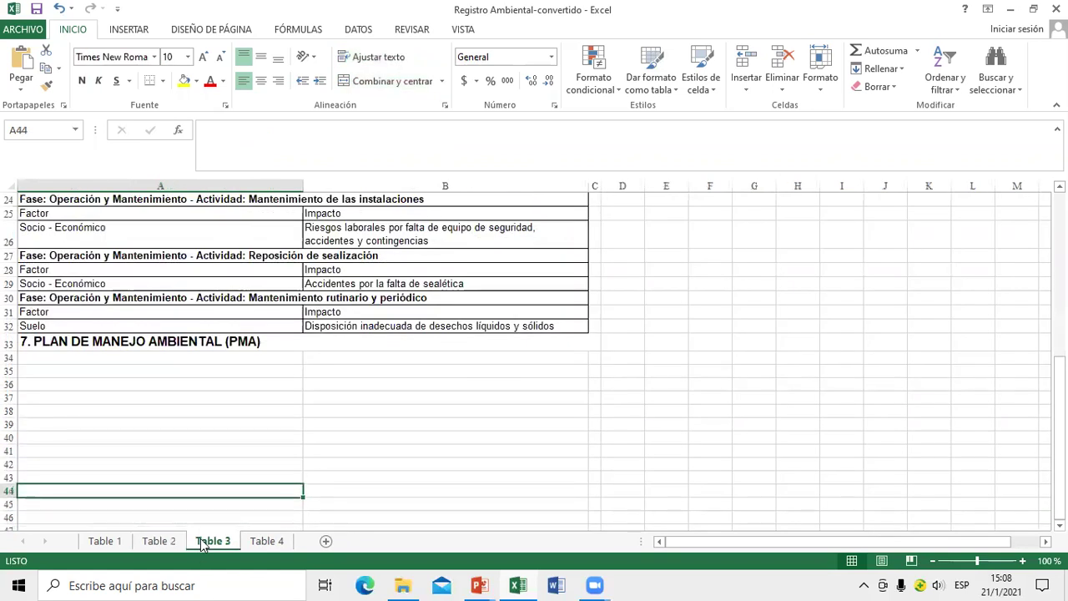
key("Up")
key("Up")
key("Up")
key("Up")
key("Up")
key("Up")
key("Up")
key("Up")
key("Up")
key("Up")
key("Up")
key("Up")
key("Up")
key("Up")
key("Up")
key("Up")
key("Up")
key("Up")
key("Up")
key("Down")
key("Down")
key("Up")
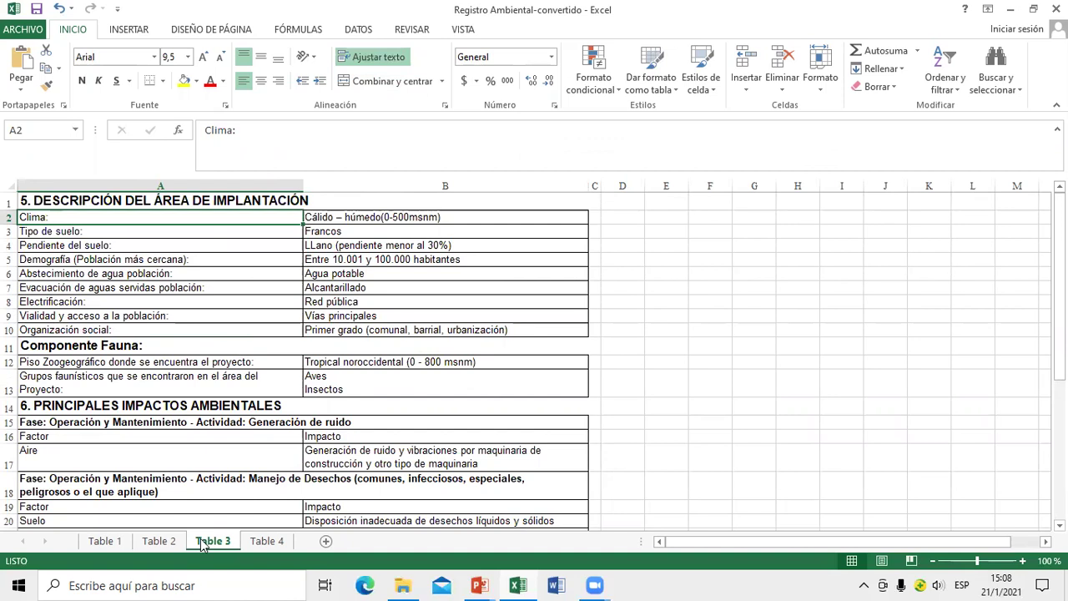
Examine the implantation area values one by one, from climate and soil type to electrification and road access.
key("Right")
key("Down")
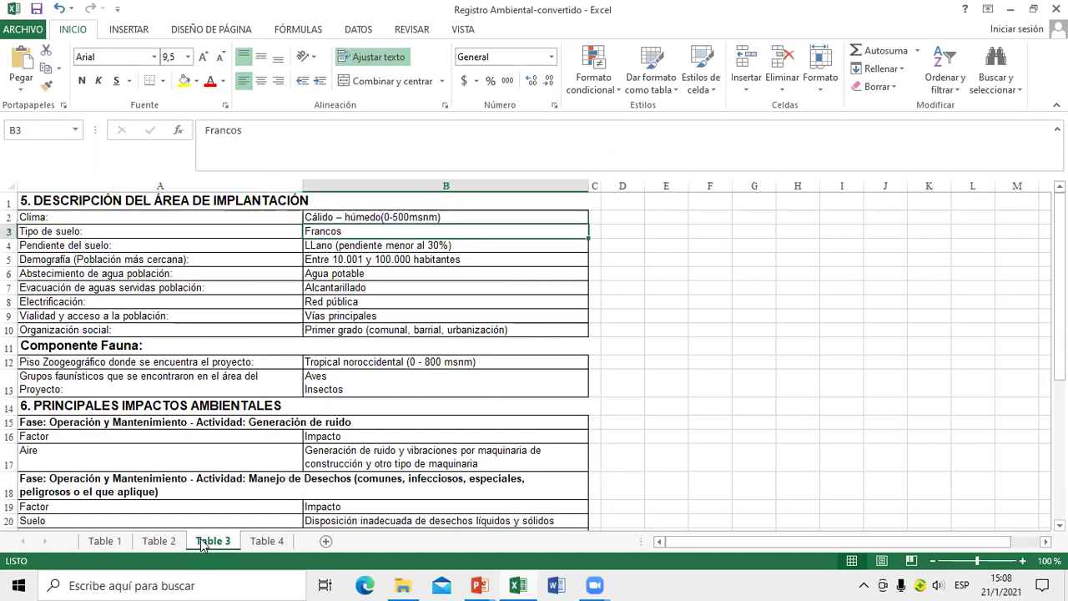
key("Down")
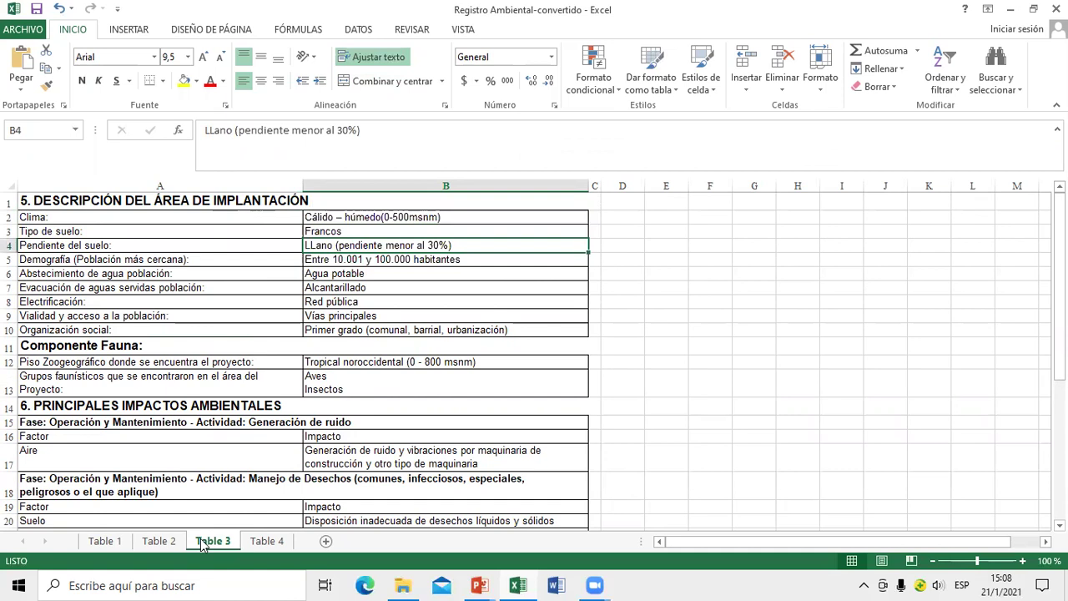
key("Down")
key("Down")
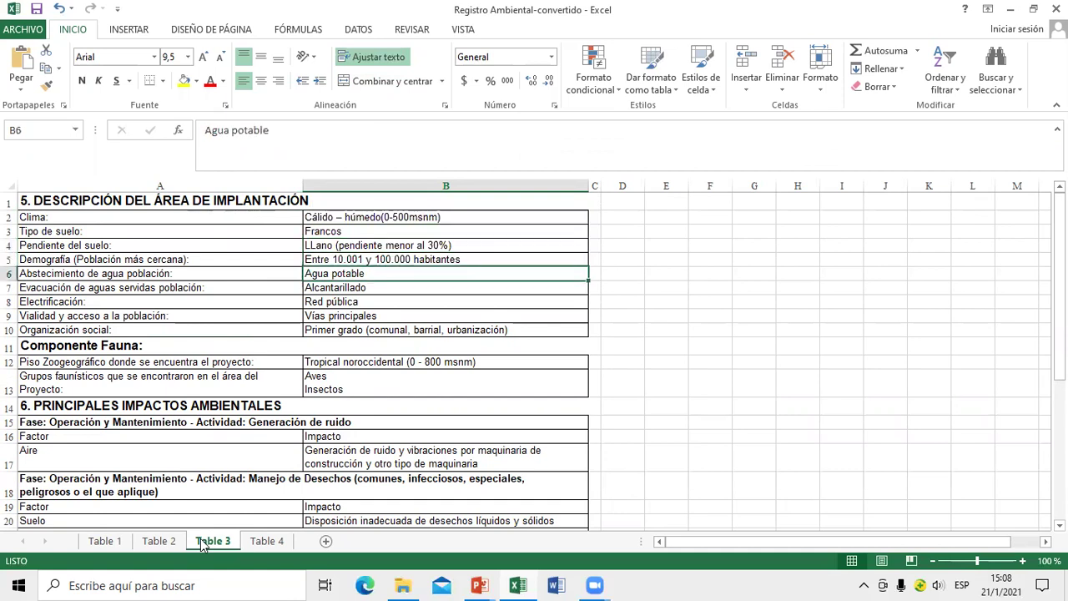
key("Down")
key("Down")
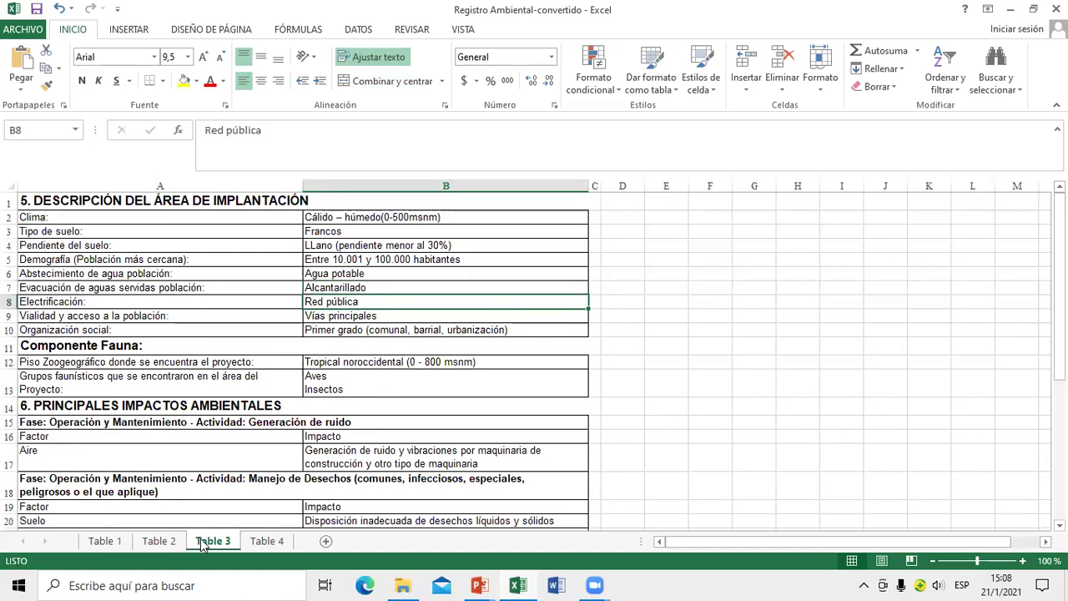
key("Down")
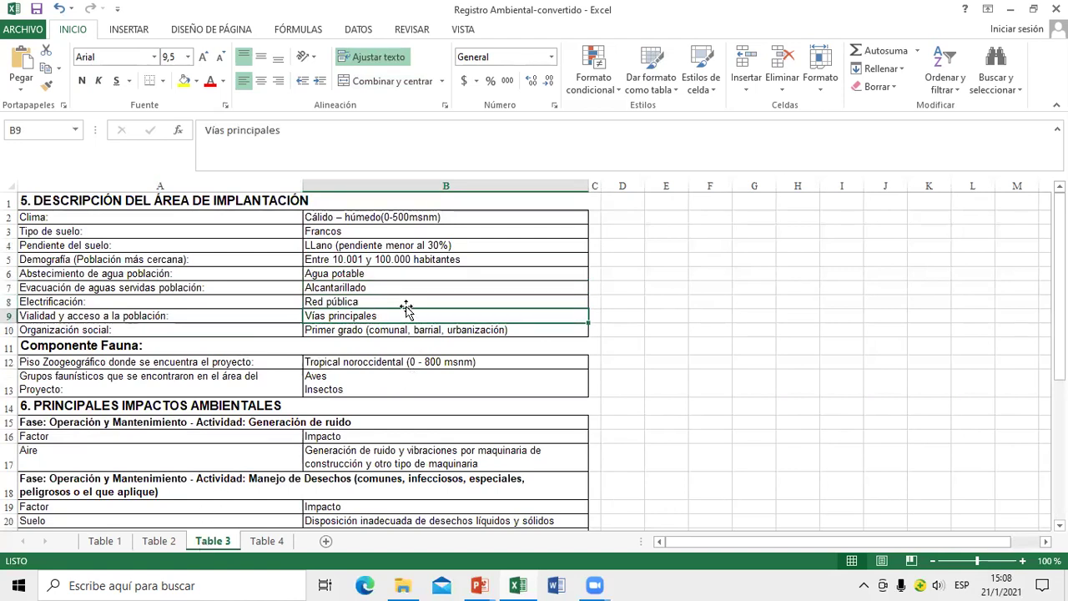
Recheck the area's water supply, sewage, electrification and road access values, and examine its social organization.
left_click(359, 277)
key("Down")
key("Down")
key("Up")
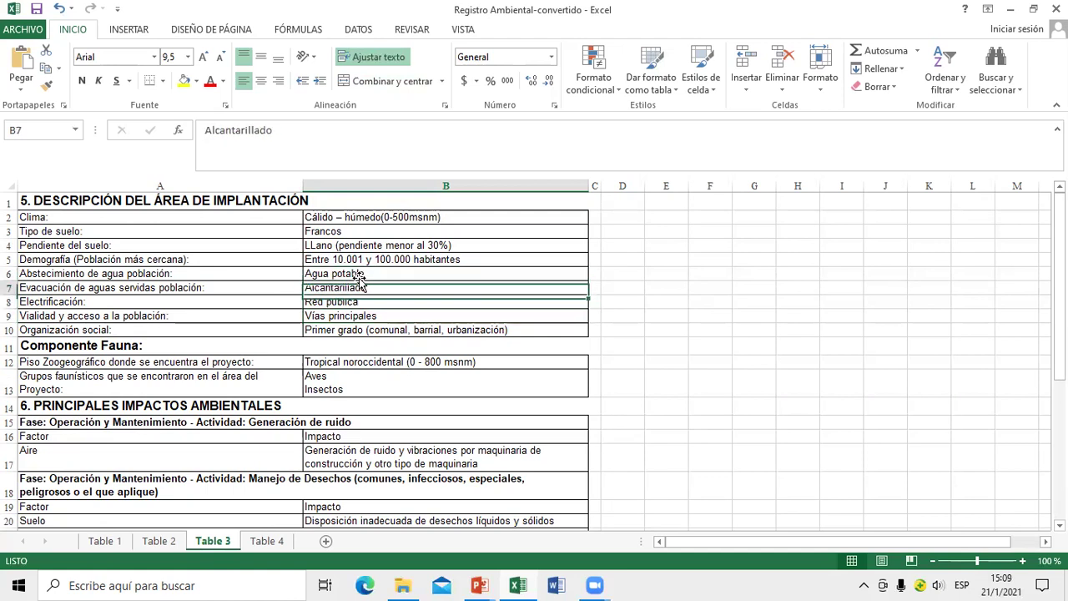
key("Down")
key("Down")
key("Down")
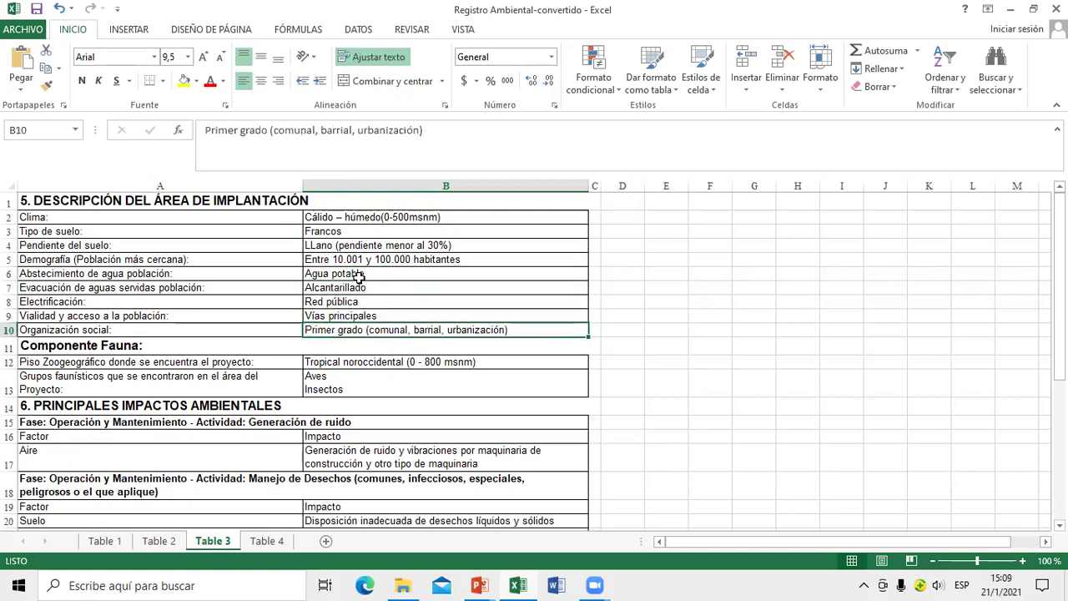
Examine the zoogeographic zone and the faunal groups in the Componente Fauna table.
key("Down")
key("Down")
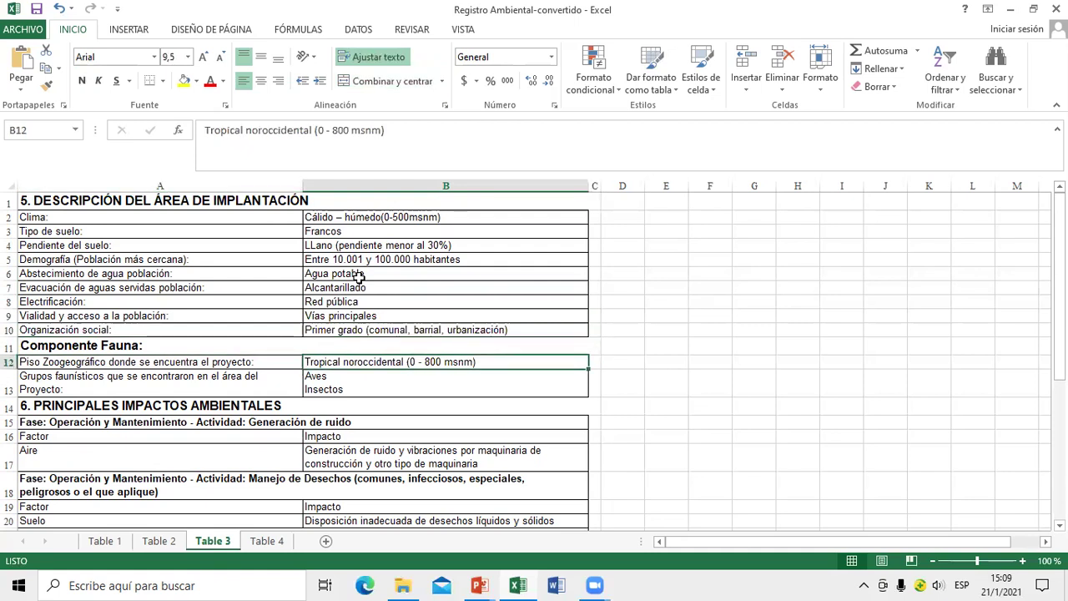
key("Down")
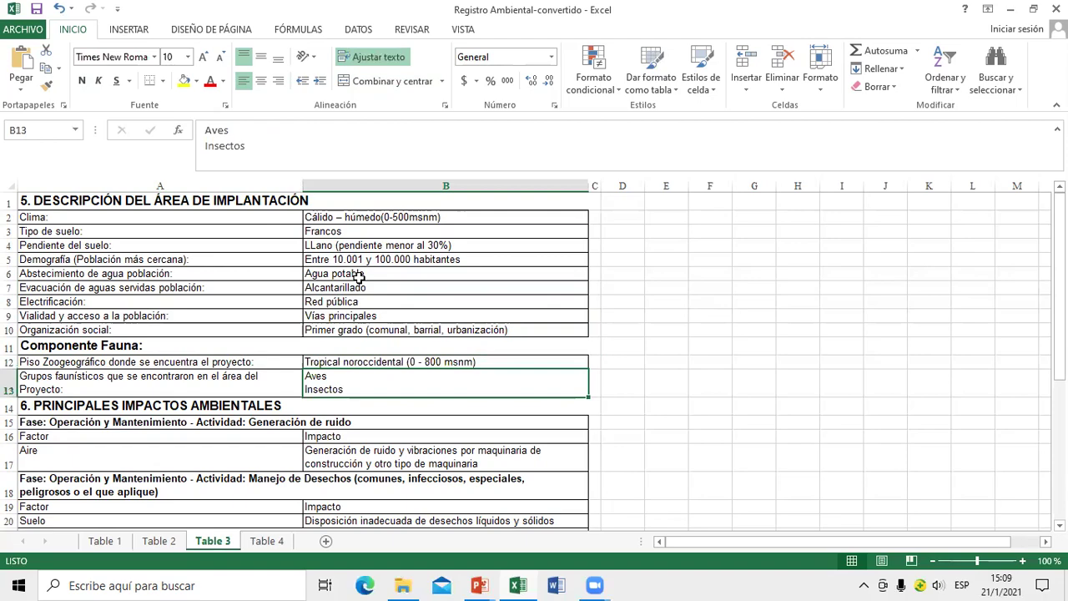
Look through the activities, factors and impacts in the Principales impactos ambientales section.
key("Down")
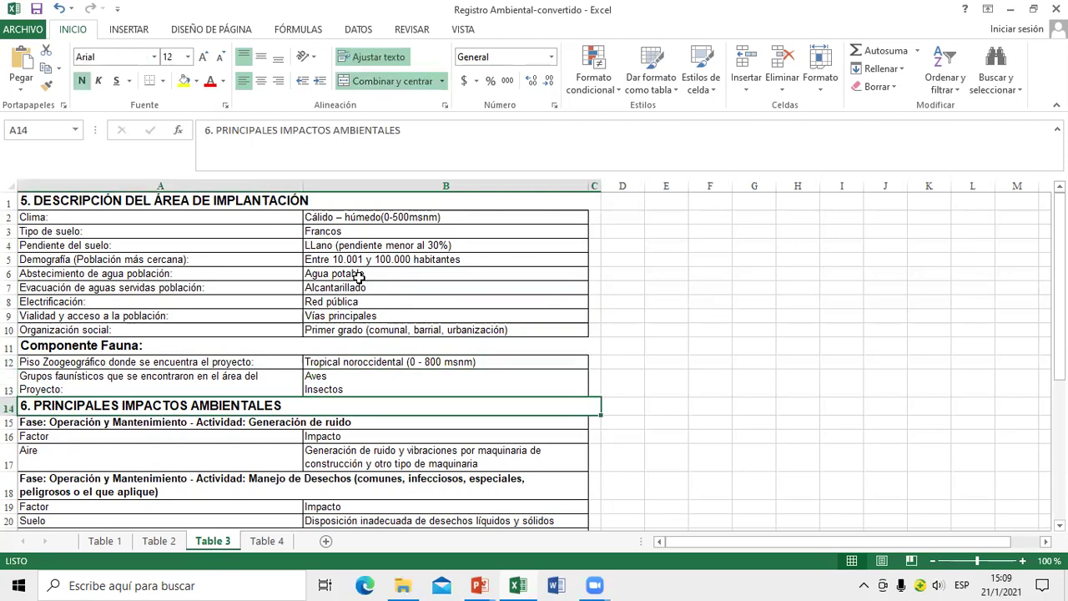
key("Down")
key("Down")
key("Down")
key("Down")
key("Down")
key("Down")
key("Down")
key("Down")
key("Down")
key("Down")
key("Down")
key("Down")
key("Down")
key("Down")
key("Down")
key("Down")
key("Down")
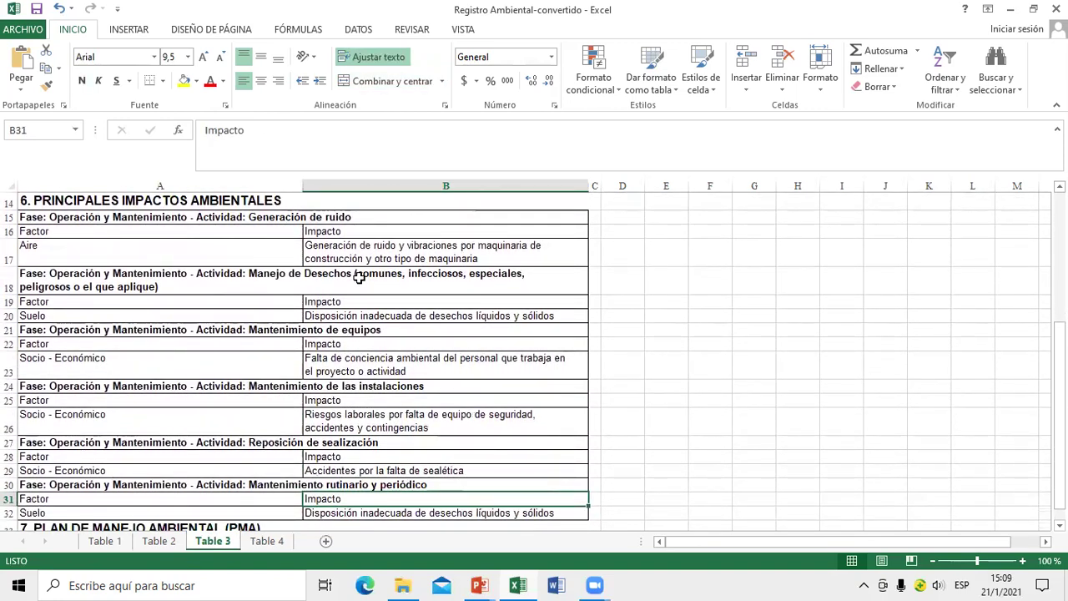
Return to the first activity in the impacts section and examine the Aire impact of Generación de ruido.
key("Up")
key("Up")
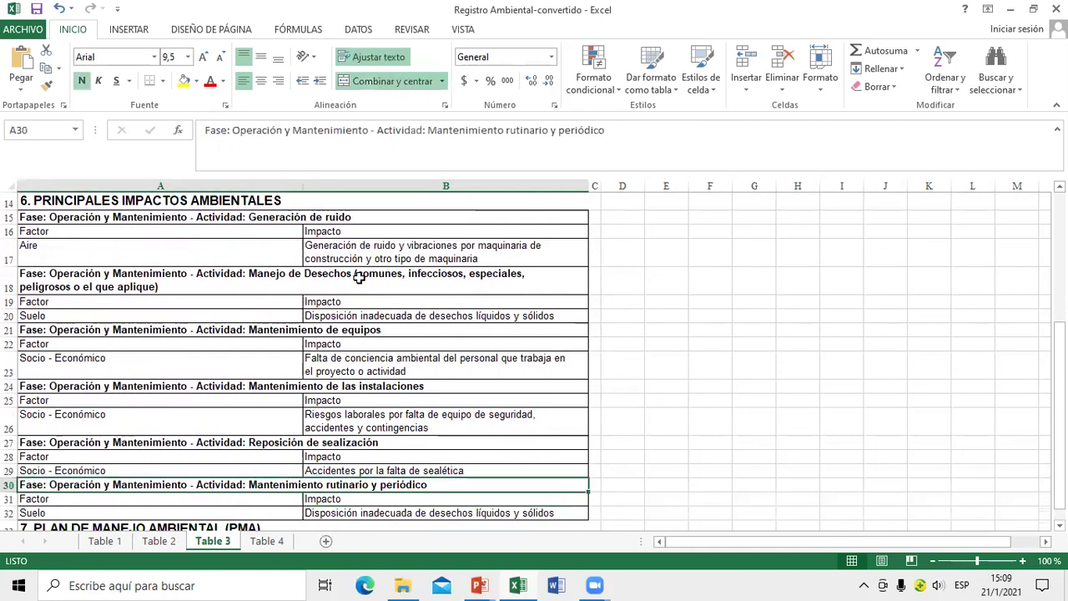
key("Up")
key("Up")
key("Up")
key("Up")
key("Up")
key("Up")
key("Up")
key("Up")
key("Up")
key("Up")
key("Up")
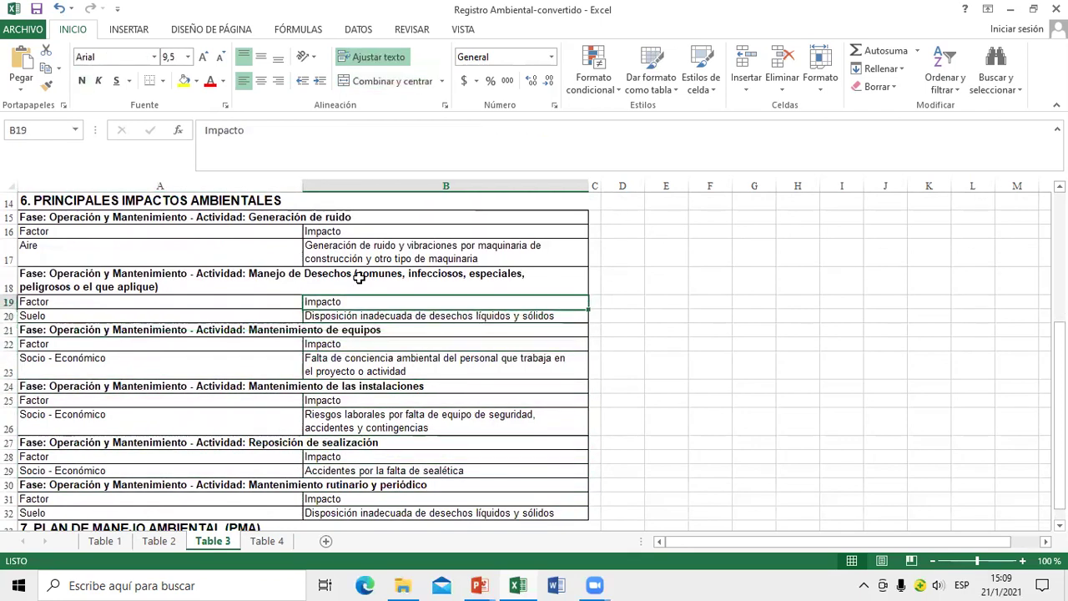
key("Up")
key("Up")
key("Down")
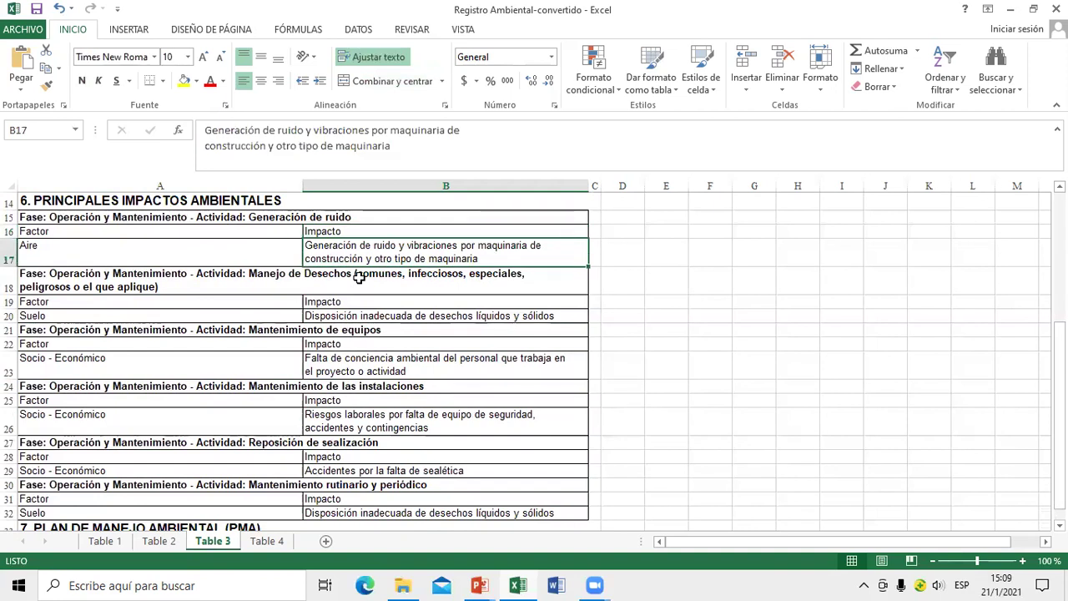
Examine the impacts listed for the Manejo de Desechos and Mantenimiento de equipos activities.
key("Down")
key("Down")
key("Down")
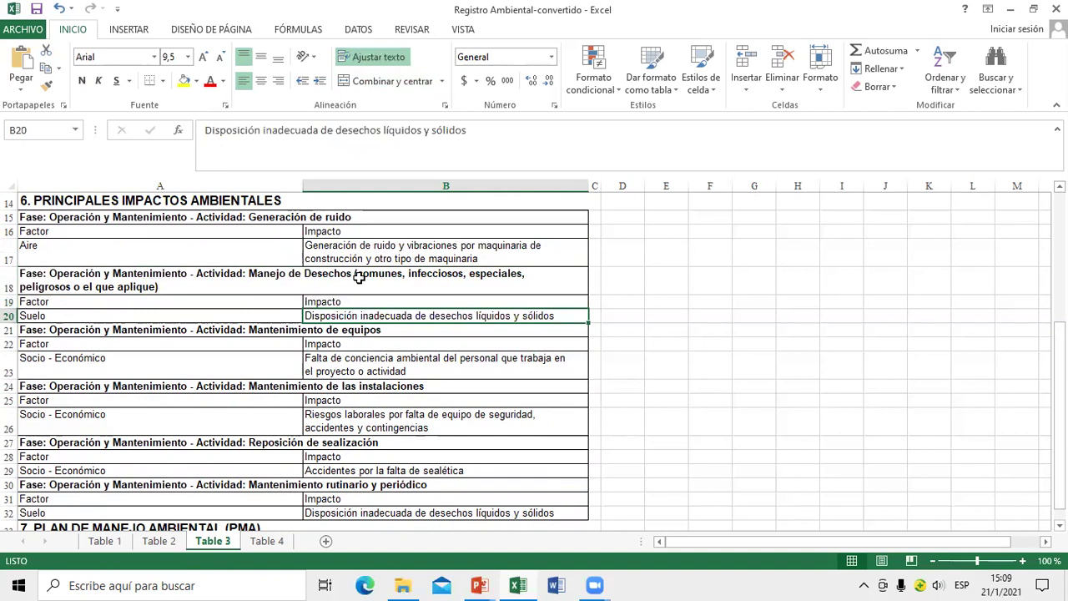
key("Down")
key("Down")
key("Down")
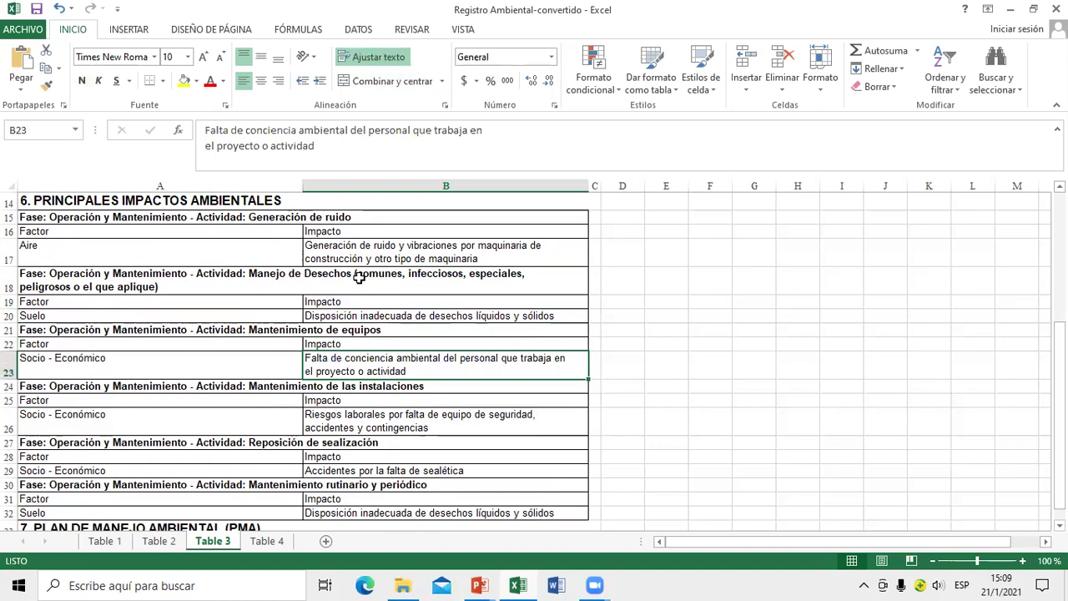
Examine the impacts listed for the Mantenimiento de las instalaciones, Reposición de sealización and Mantenimiento rutinario y periódico activities, down to section 7.
key("Down")
key("Down")
key("Down")
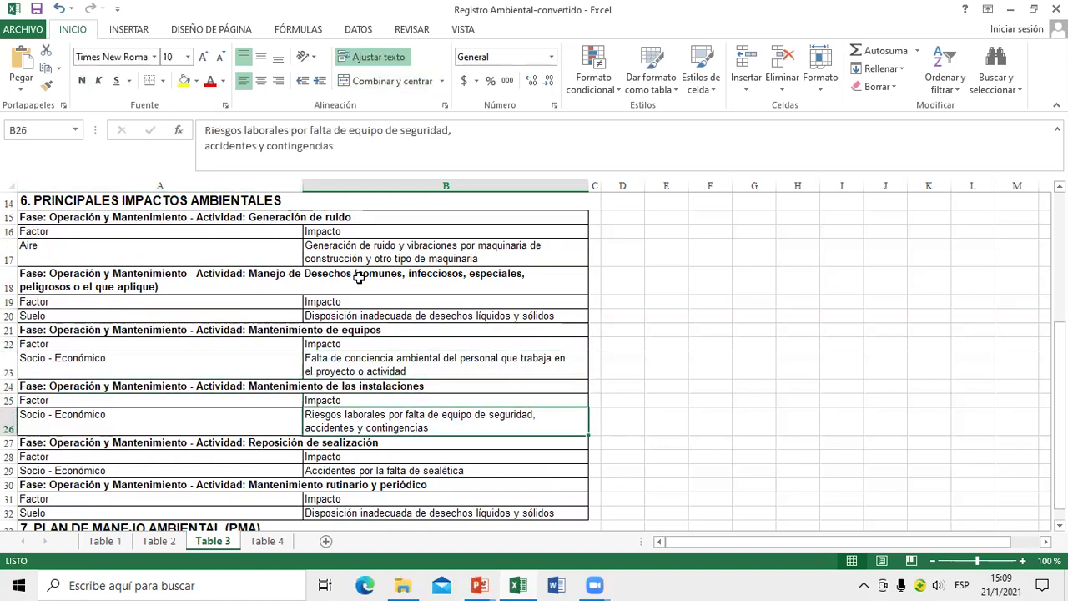
key("Down")
key("Down")
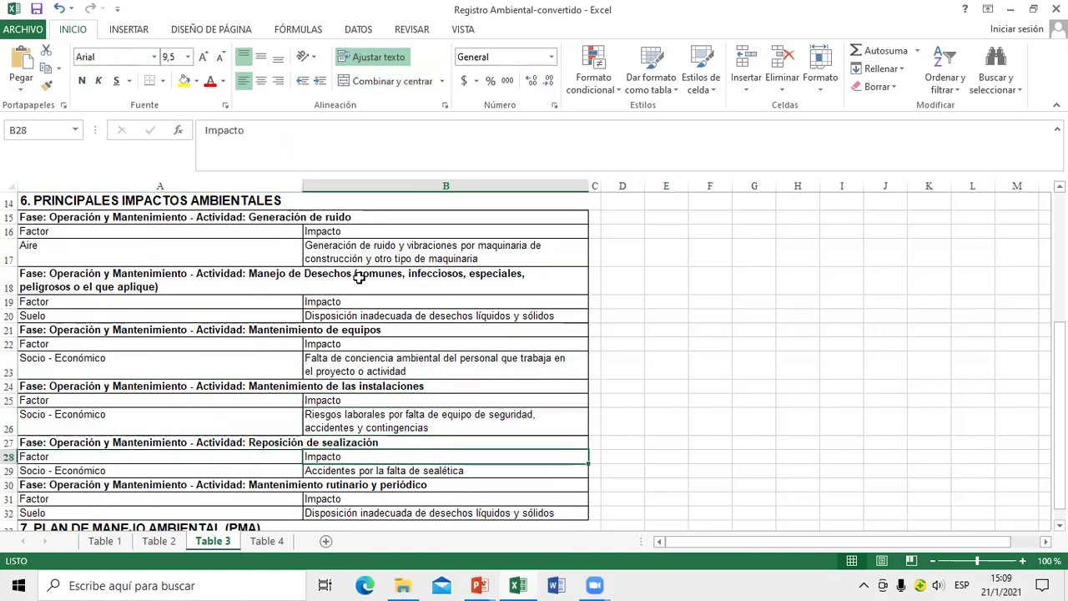
key("Down")
key("Down")
key("Down")
key("Down")
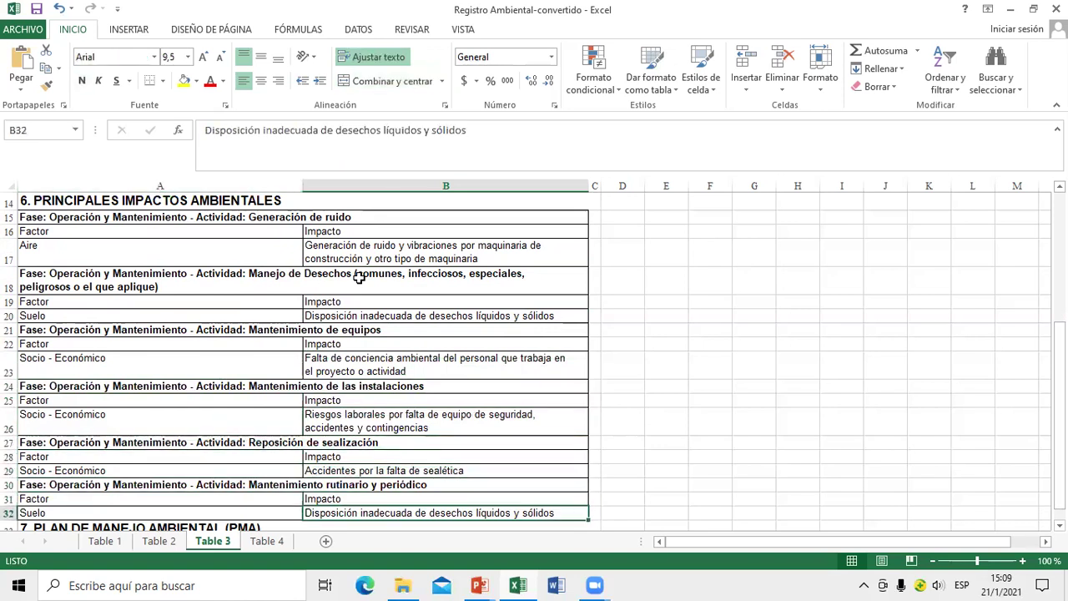
key("Down")
key("Down")
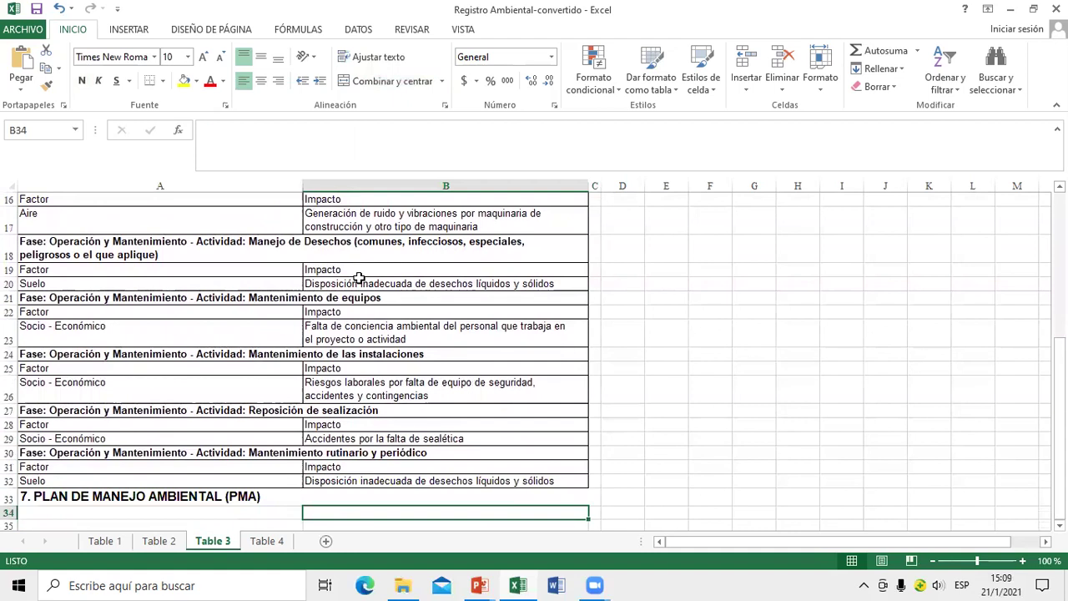
Return to the Reposición de sealización impact and reread it together with the Mantenimiento rutinario y periódico impact.
key("Up")
key("Up")
key("Up")
key("Up")
key("Up")
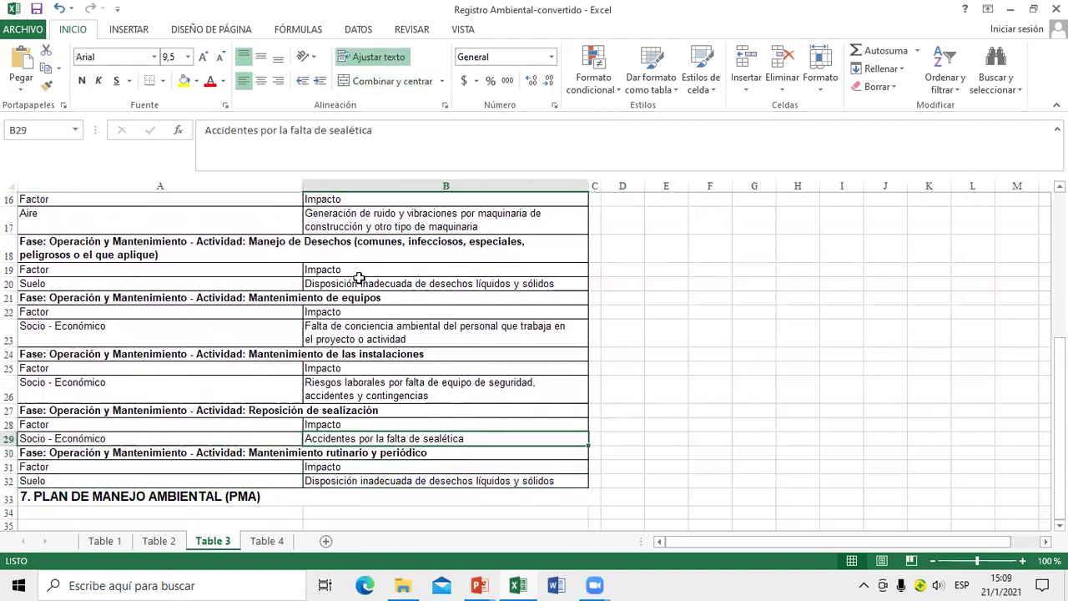
key("Down")
key("Down")
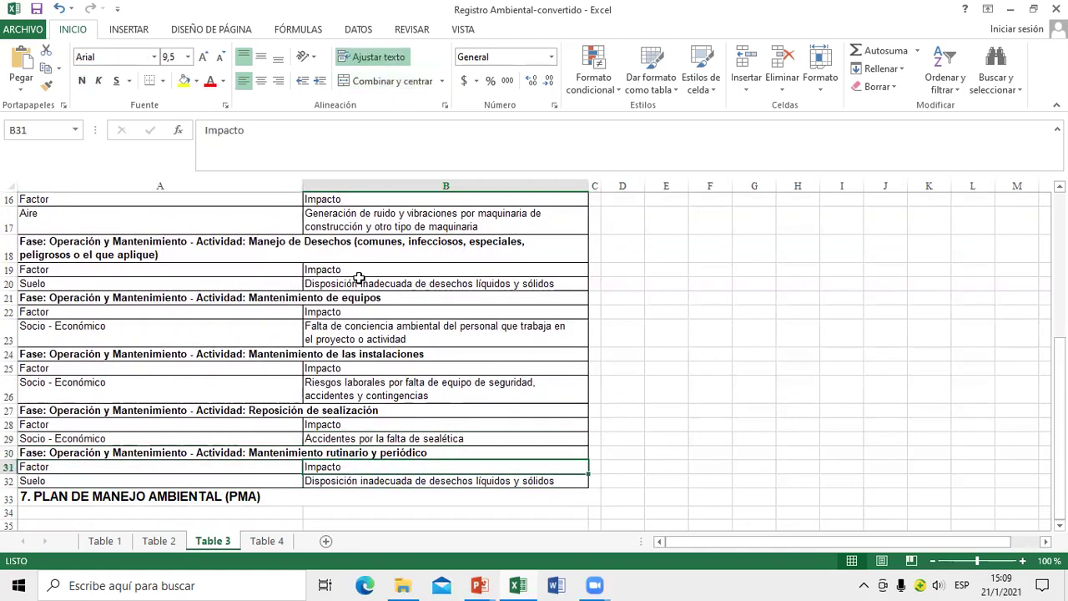
key("Down")
key("Down")
Look back over the impacts, the Componente Fauna table and the social data up to the Pendiente del suelo row.
key("Up")
key("Up")
key("Up")
key("Up")
key("Up")
key("Up")
key("Up")
key("Up")
key("Up")
key("Up")
key("Up")
key("Up")
key("Up")
key("Up")
key("Up")
key("Up")
key("Up")
key("Up")
key("Up")
key("Up")
key("Up")
key("Up")
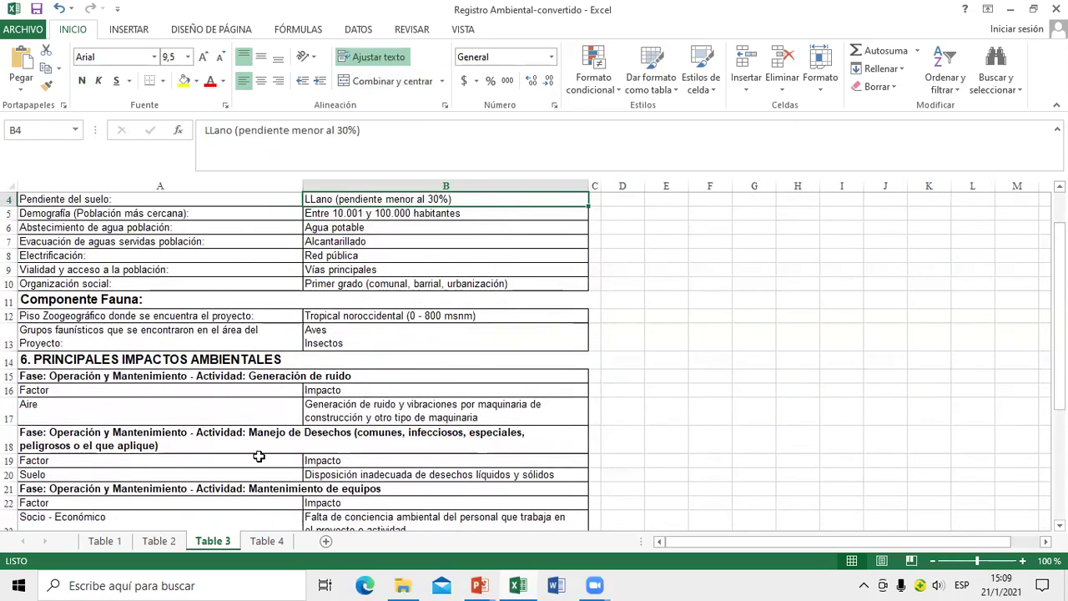
Open the Table 4 sheet and go to the Plan de cierre, abandono y entrega del área heading.
key("ctrl+Page_Down")
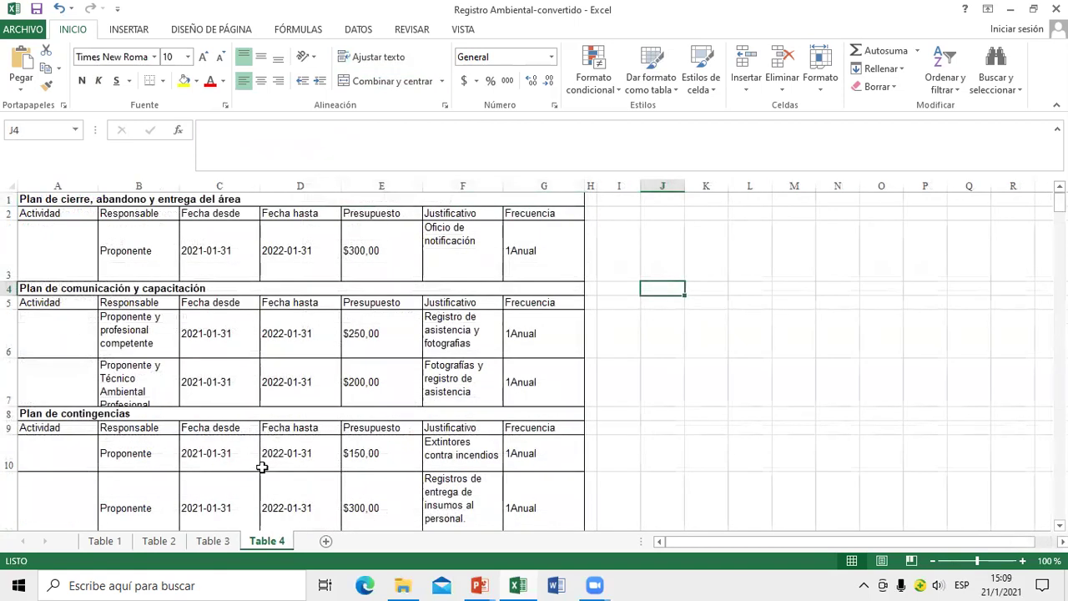
key("Up")
key("Up")
key("Up")
key("Left")
key("Left")
key("Left")
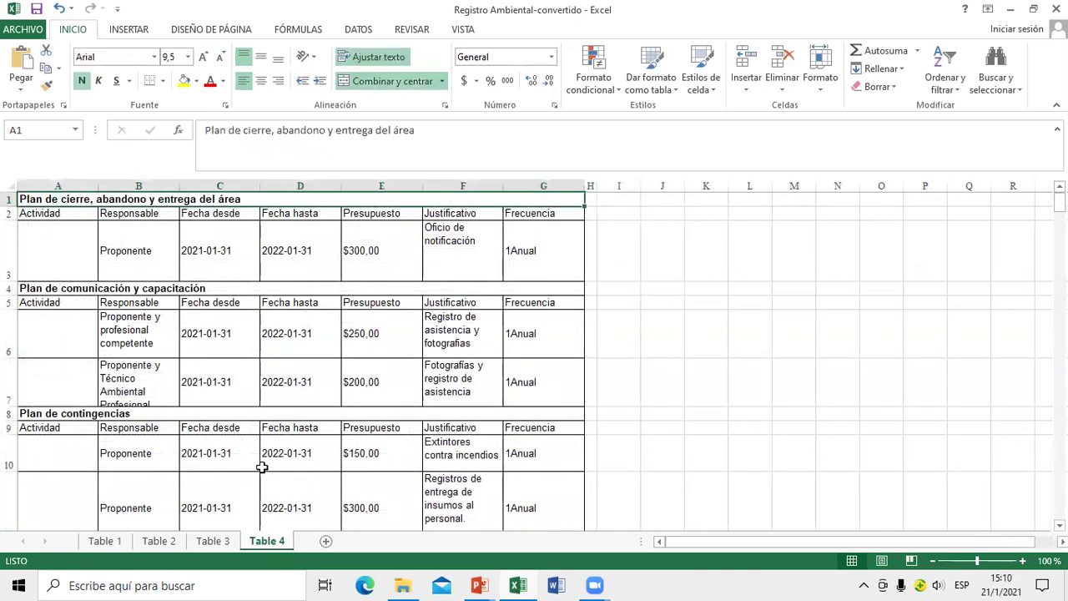
Examine each column of the Plan de cierre, abandono y entrega del área row, from Actividad to Frecuencia and back.
key("Down")
key("Down")
key("Right")
key("Right")
key("Right")
key("Right")
key("Right")
key("Right")
key("Left")
key("Left")
key("Left")
key("Left")
key("Left")
key("Left")
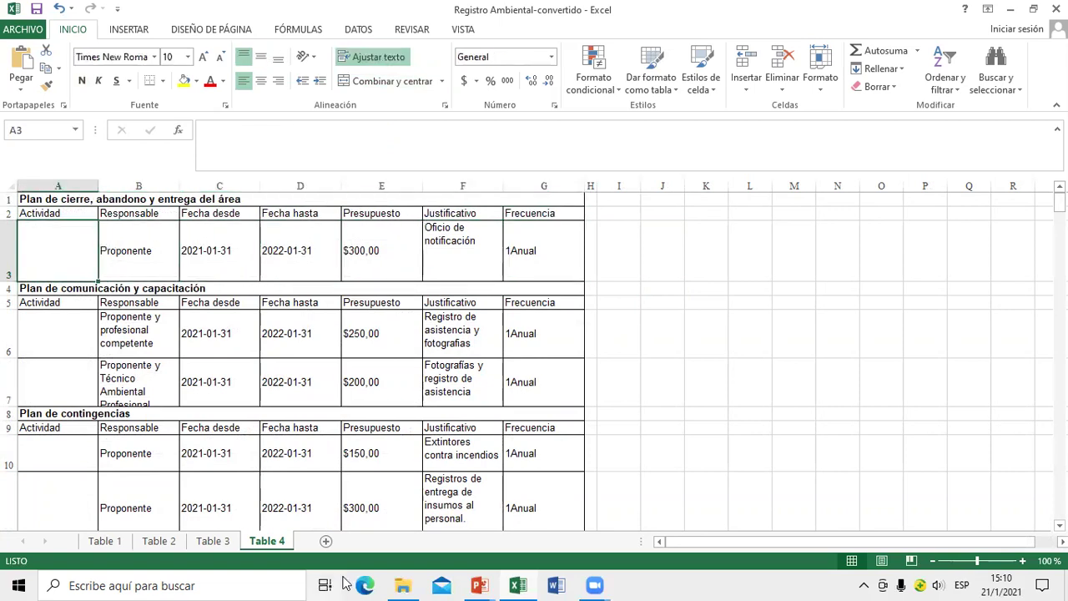
Switch to the PowerPoint slide show and advance through the plan slides to Plan de comunicación y capacitación.
mouse_move(495, 582)
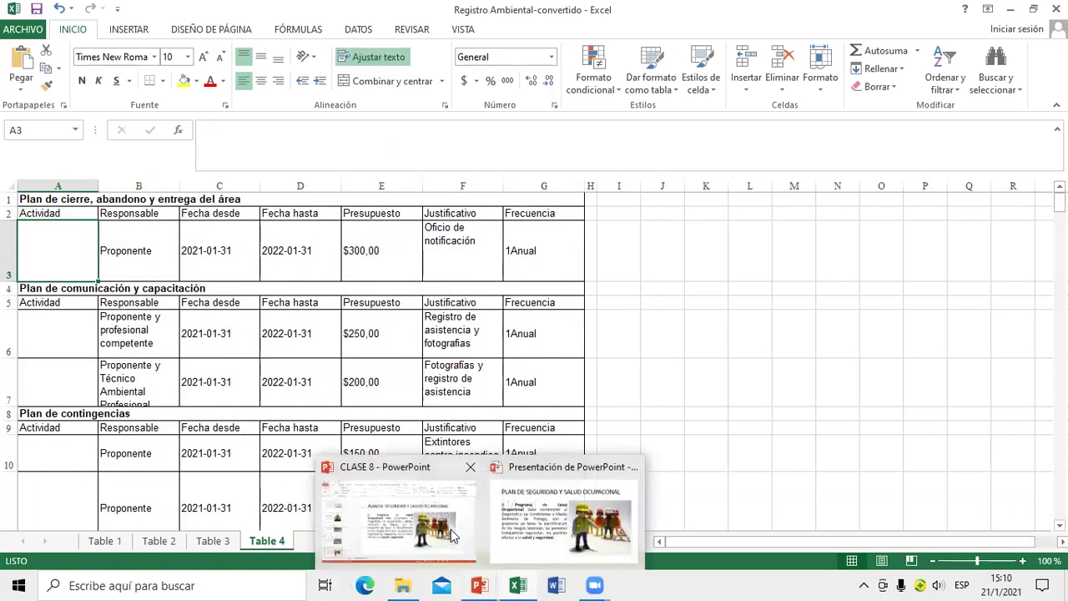
left_click(575, 513)
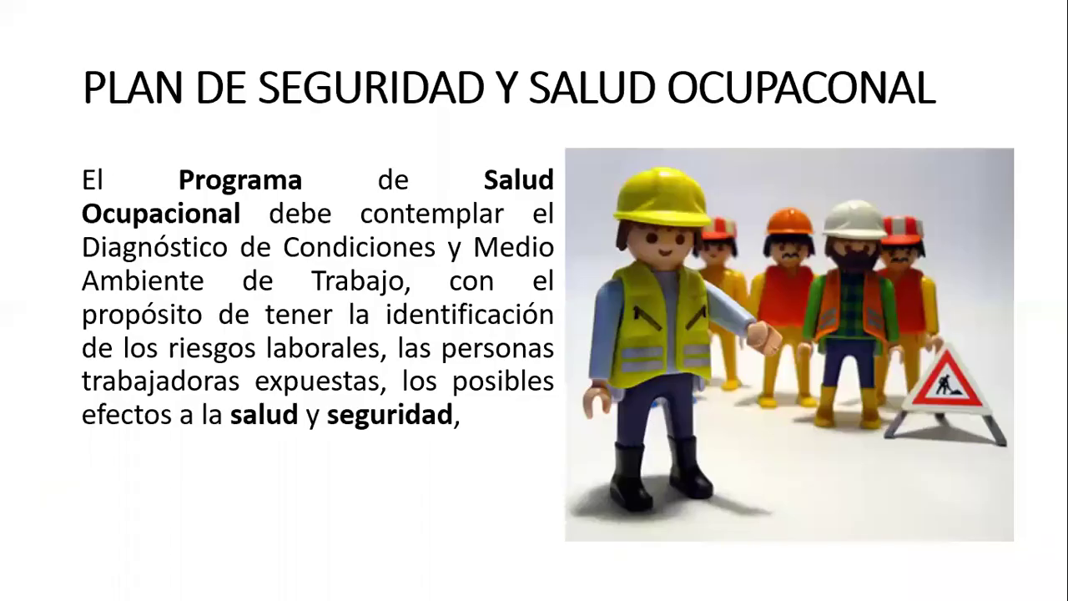
key("Right")
key("Right")
key("Right")
key("Right")
key("Right")
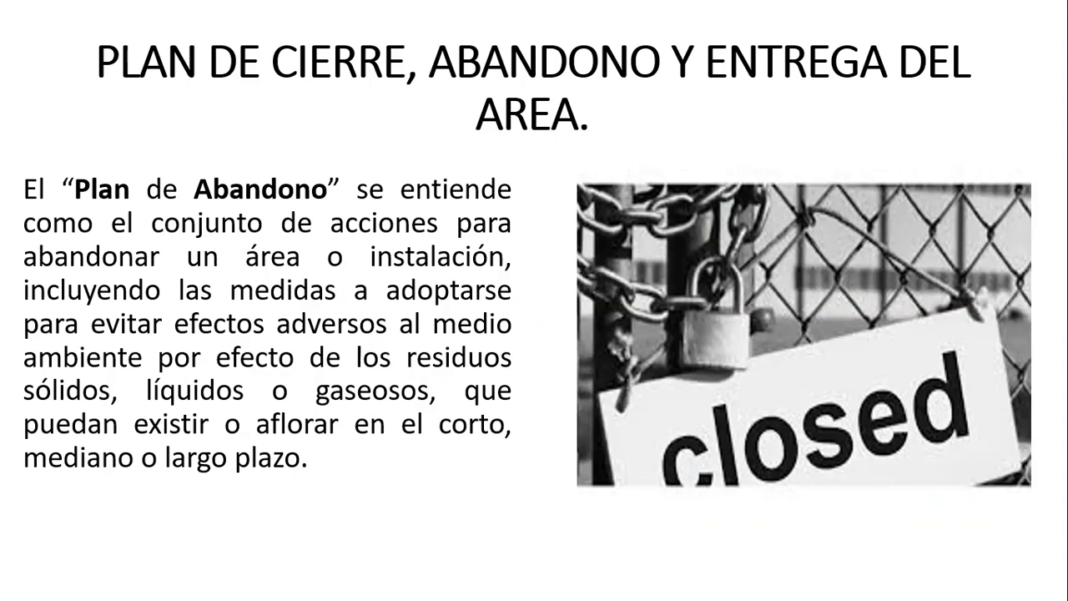
key("Right")
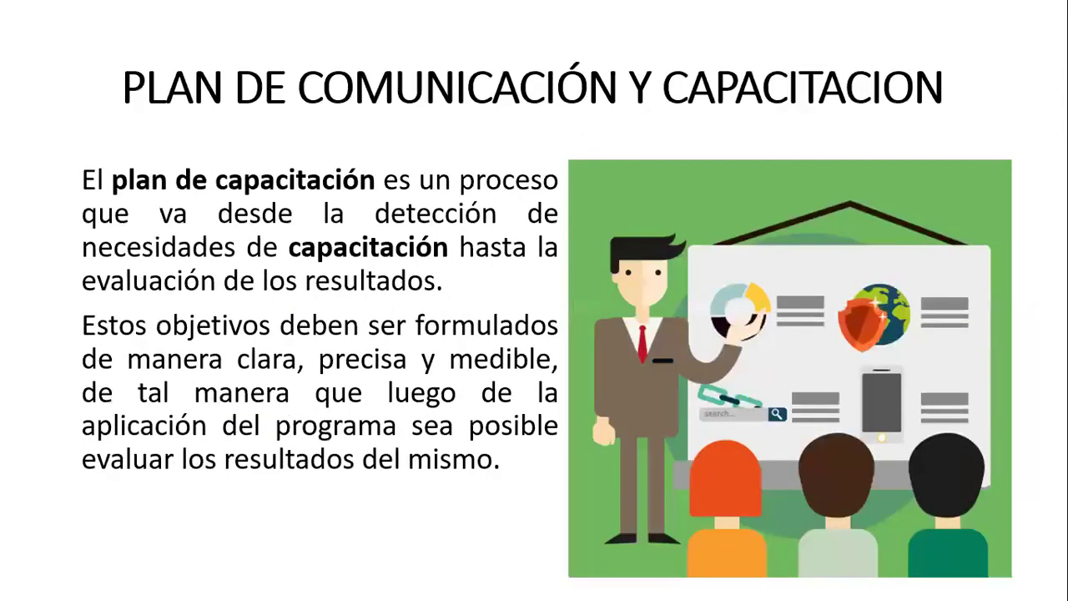
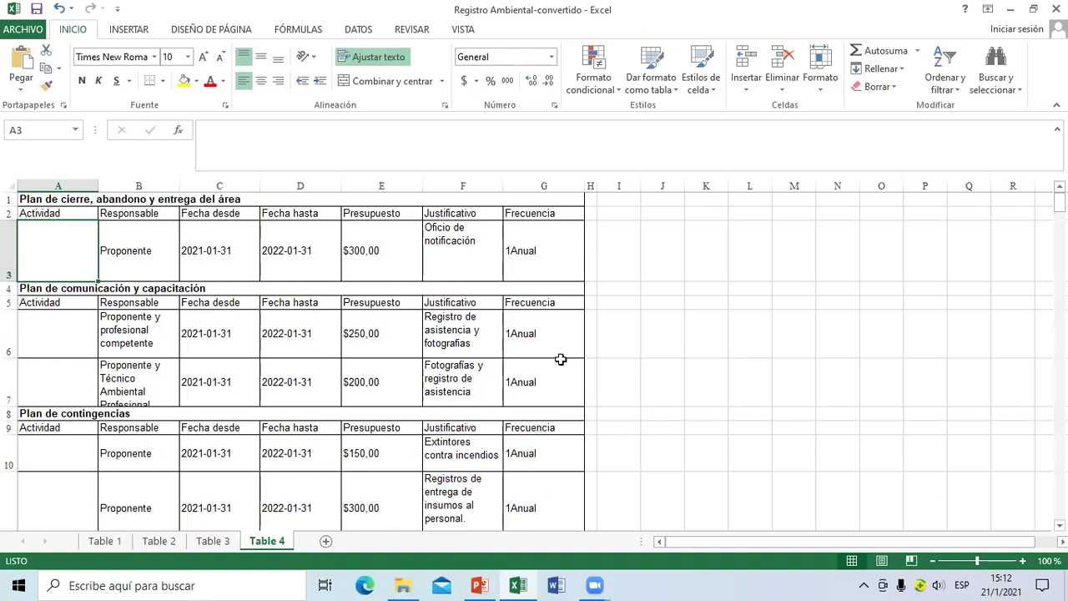
Enter "Desmonte de actividades una vez terminado la operación de la actividad" as the Plan de cierre activity in A3 and heighten row 3 to fit.
double_click(75, 263)
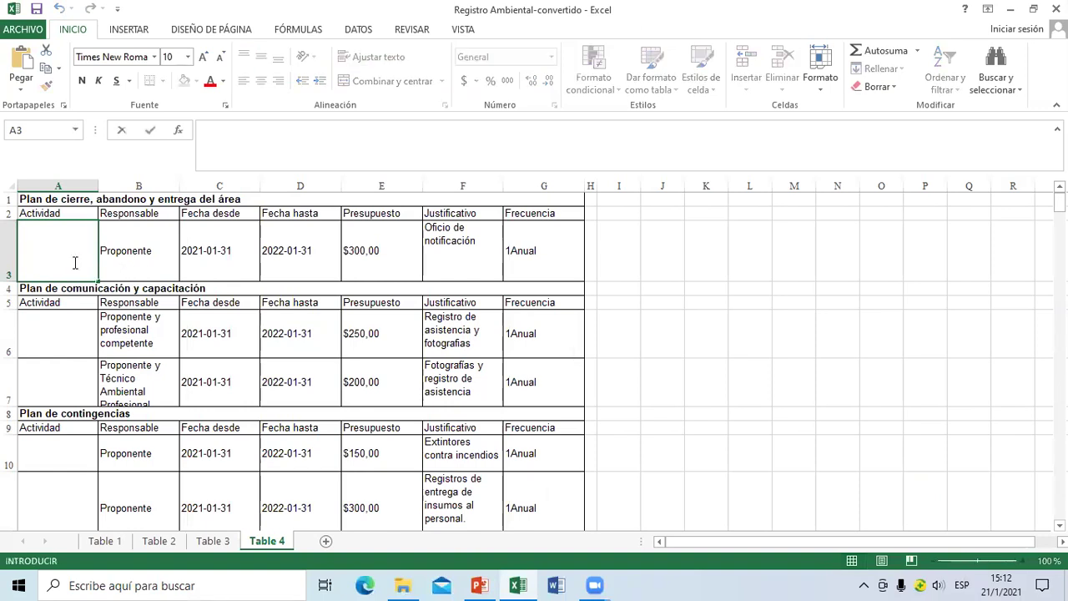
type("Cl")
key("BackSpace")
type("Desmonte de actividades una vez termin")
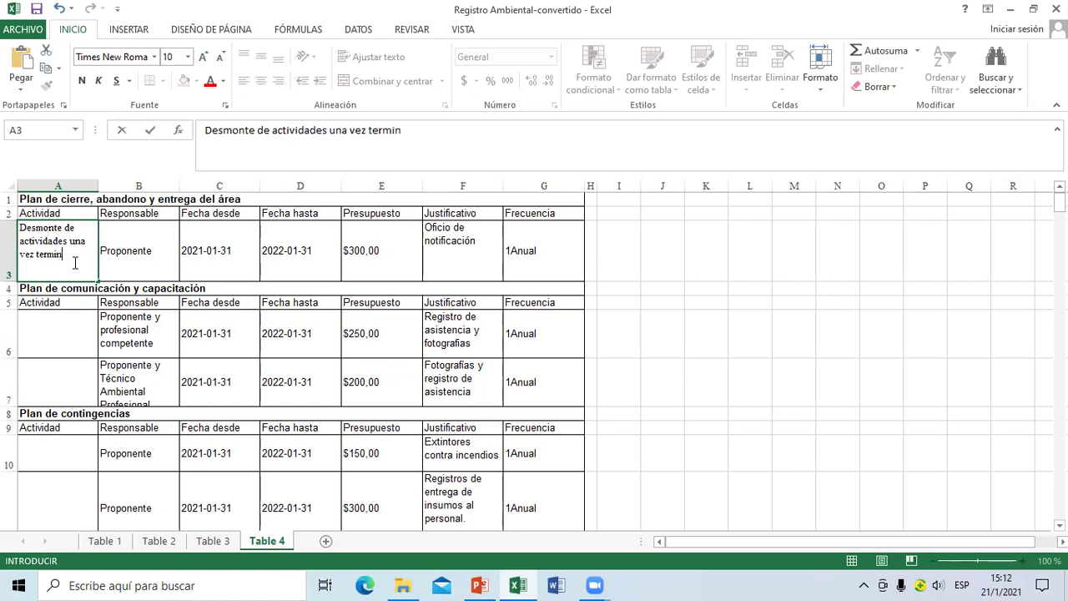
type("ado la operació")
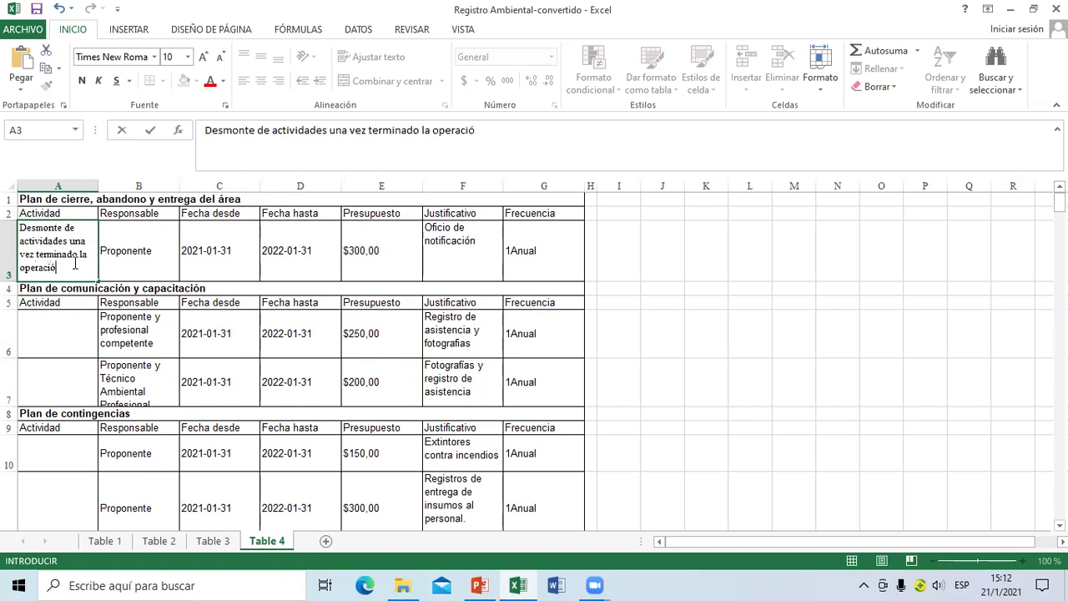
type("n de la activida")
type("s.")
key("BackSpace")
key("BackSpace")
type("d")
key("Return")
left_click(73, 264)
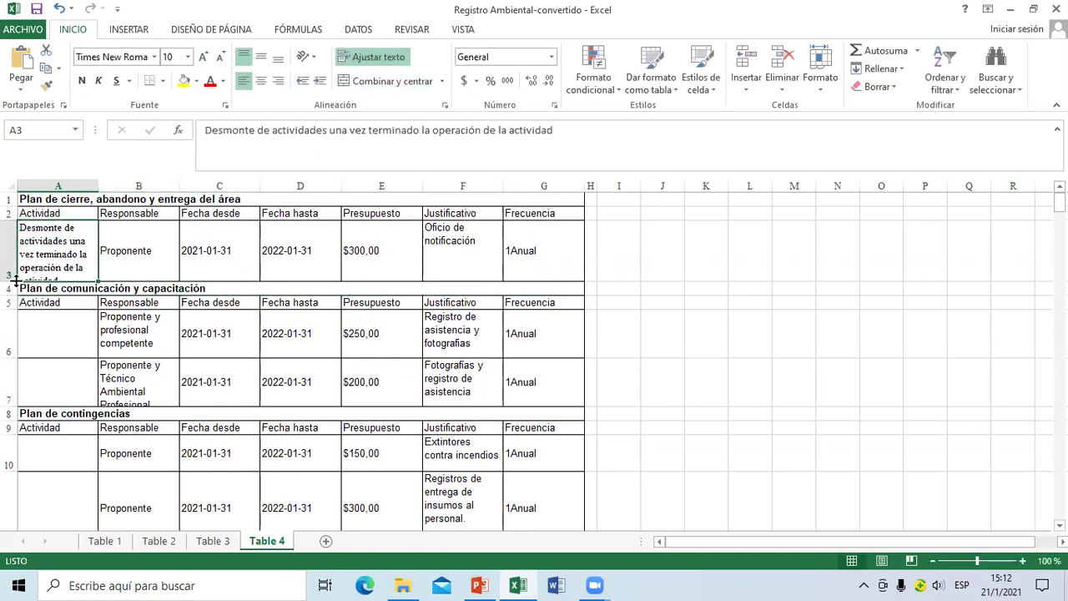
left_click_drag(11, 281, 10, 287)
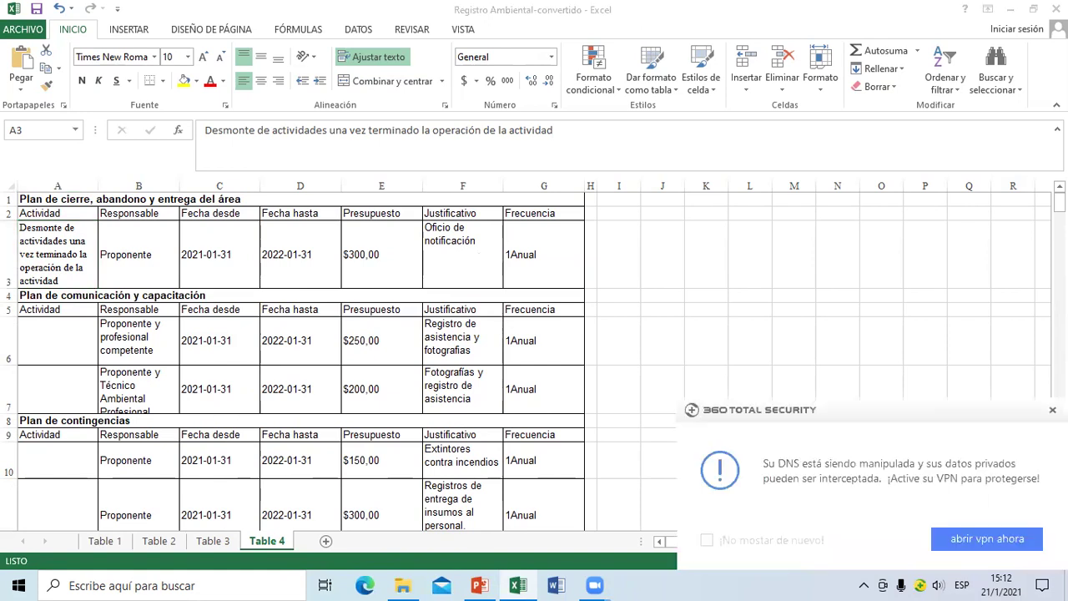
Enter "Capacitación sobre Normativa ambiental" as the first activity of the Plan de comunicación y capacitación, in cell A6.
left_click(46, 353)
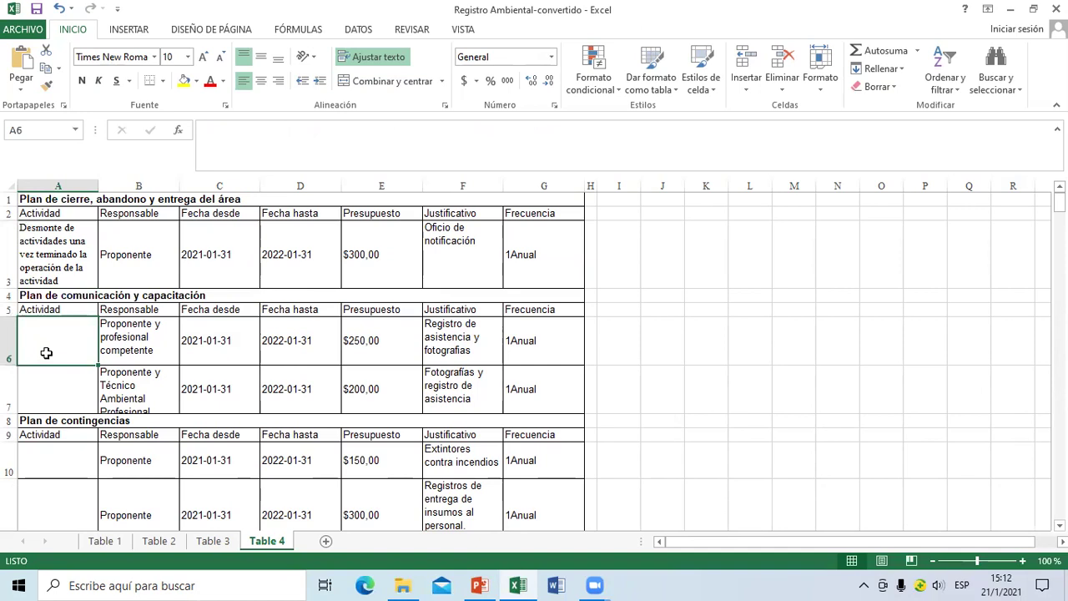
type("Capacitac")
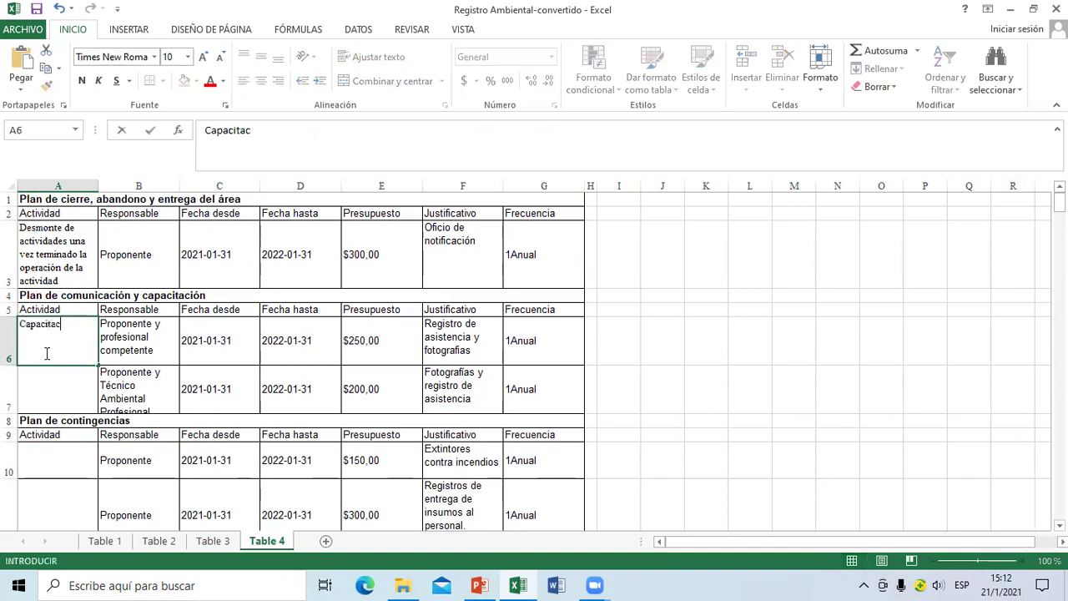
type("ión sobre No")
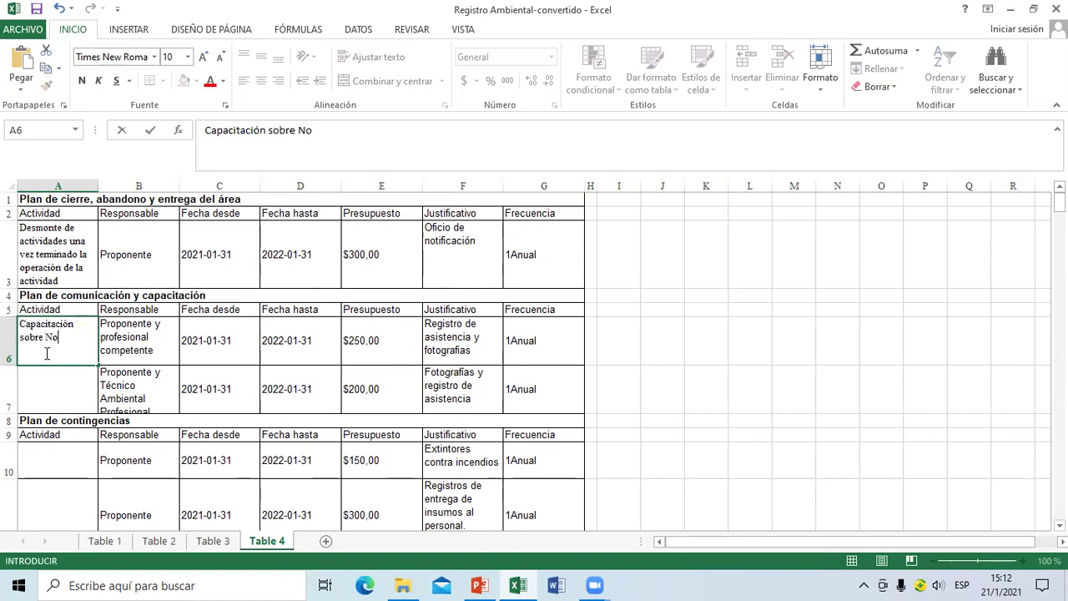
type("rmativa ambiental")
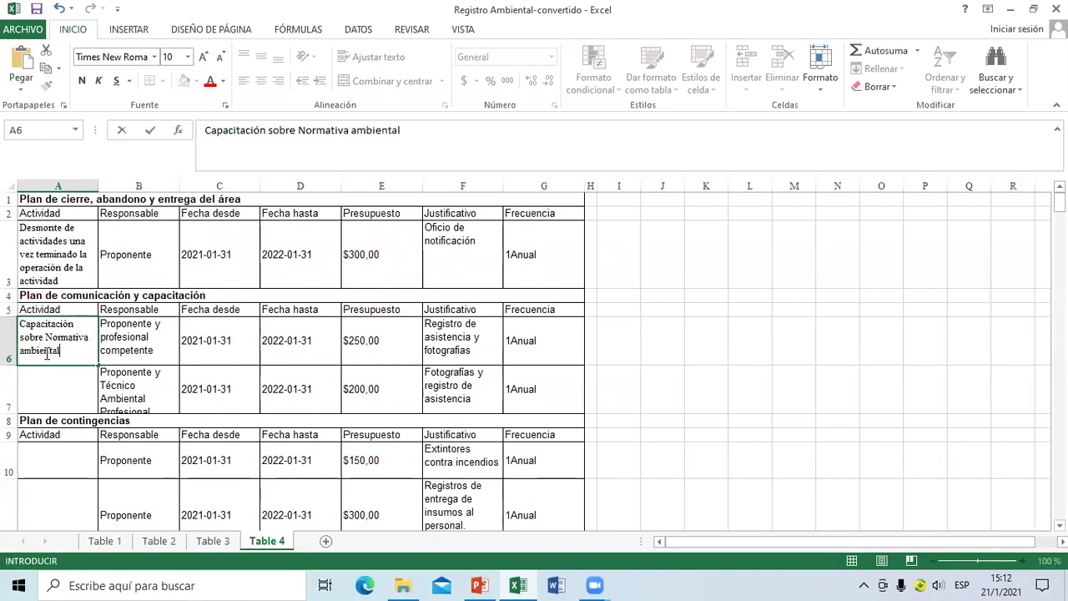
key("Return")
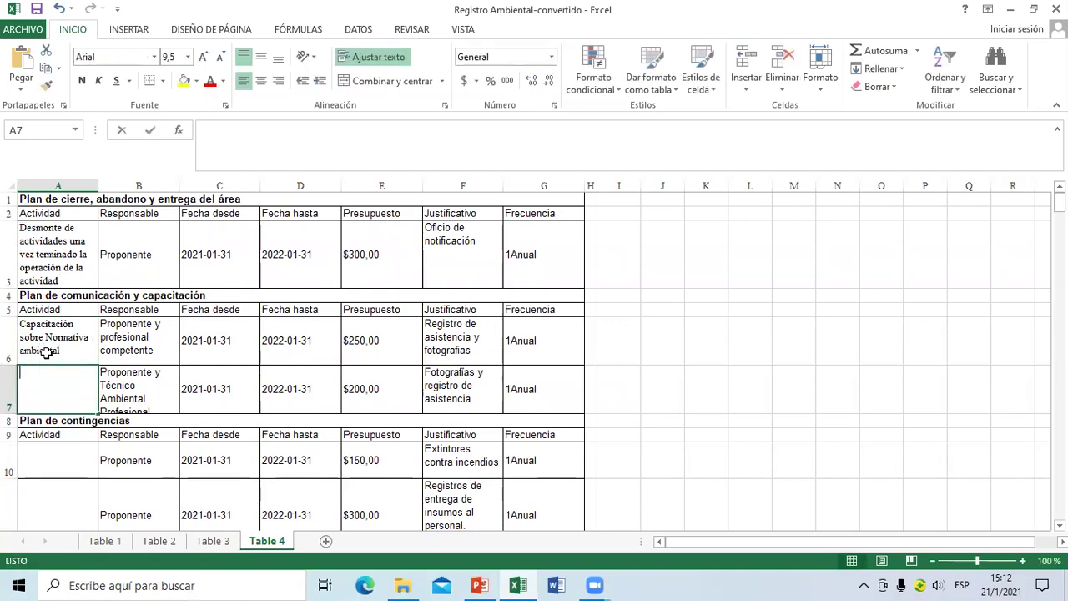
Enter "Capacitación sobre primeros auxilios." as the second activity of the Plan de comunicación y capacitación, in cell A7.
type("Capacitación ")
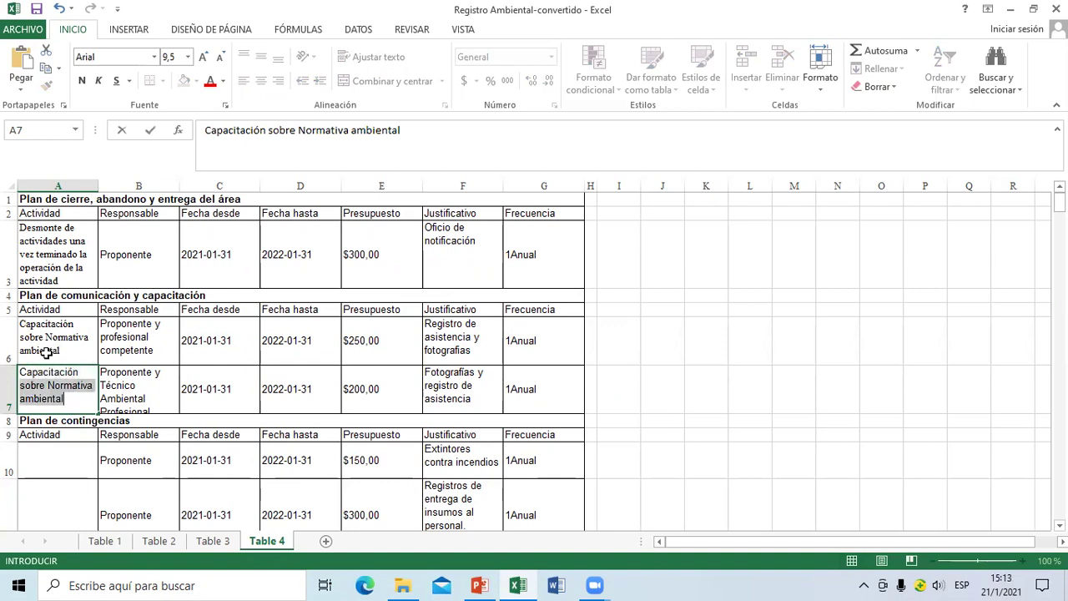
type("sobre p")
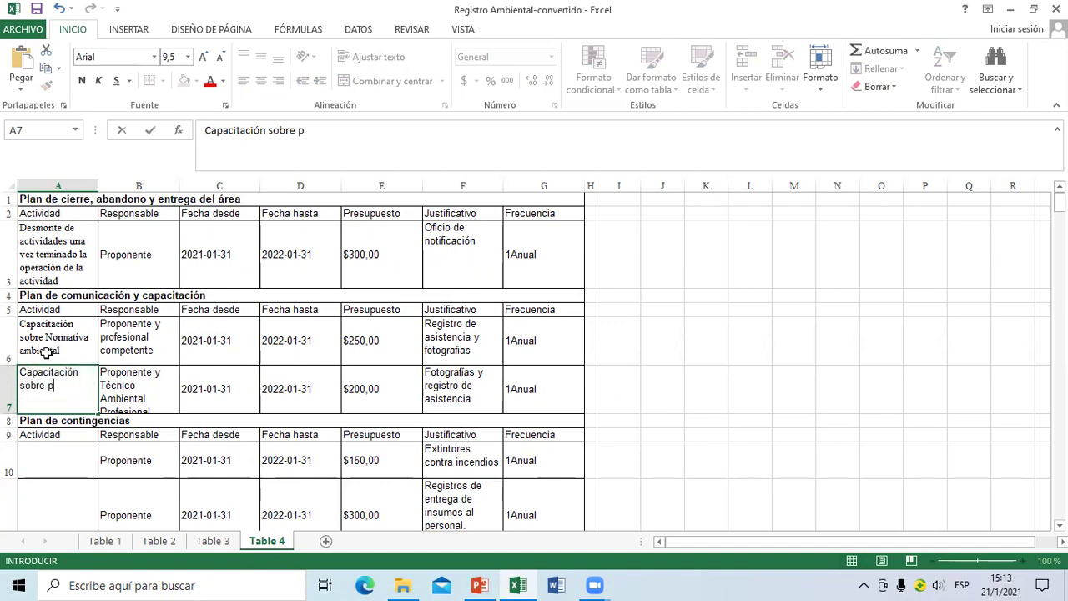
type("rimeros auxilios")
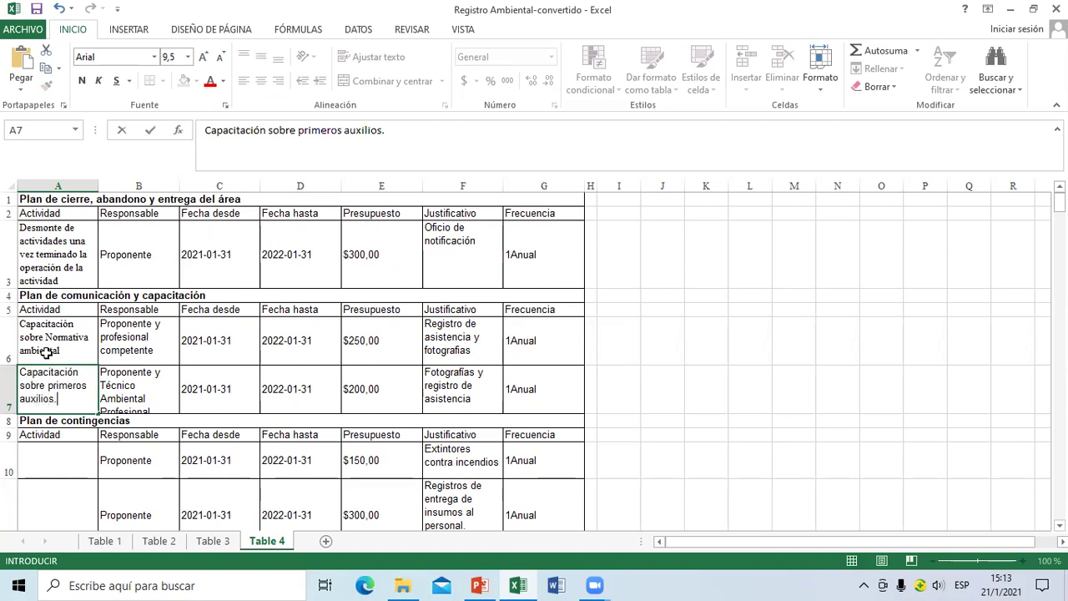
type(".")
key("Return")
Enter "Implementación de salidas y señaletica de emeregencia" as the first Plan de contingencias activity in A10 and heighten row 10 to fit.
key("Down")
key("Down")
key("Down")
key("Down")
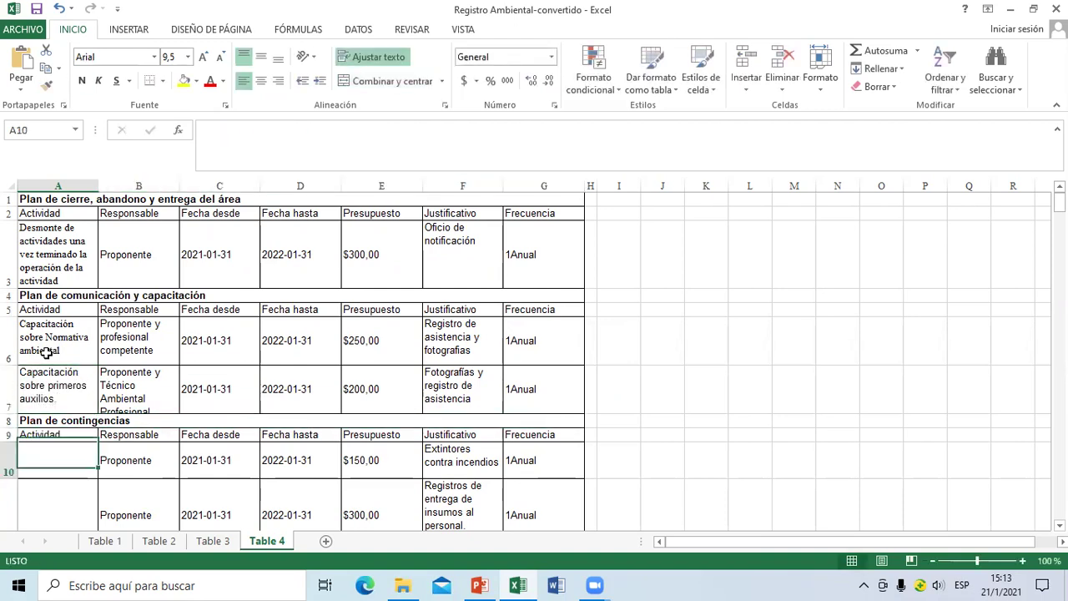
key("Up")
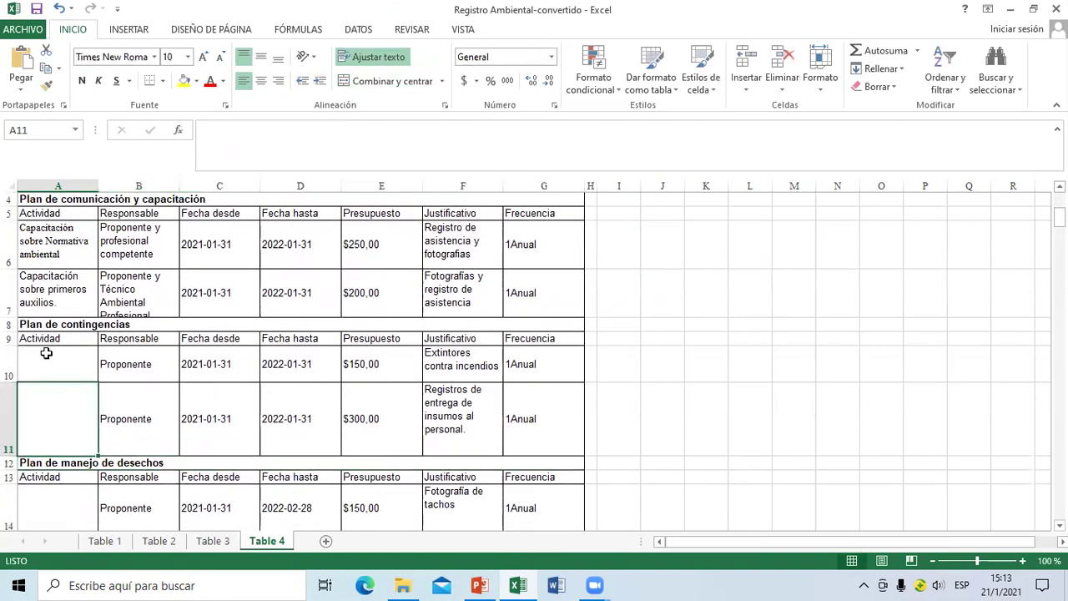
key("Up")
key("Up")
key("Down")
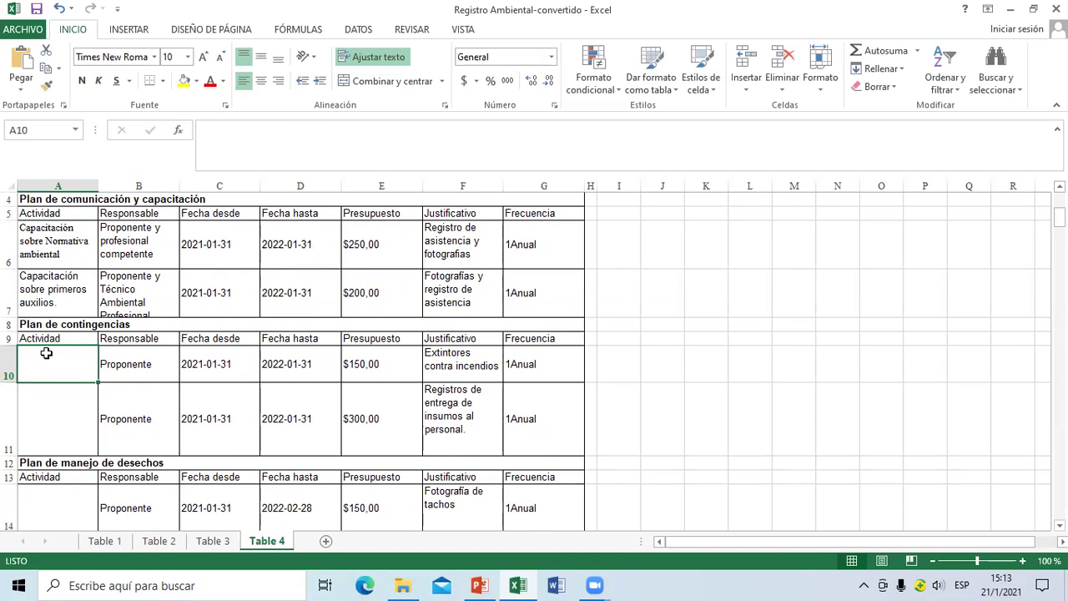
type("Imple")
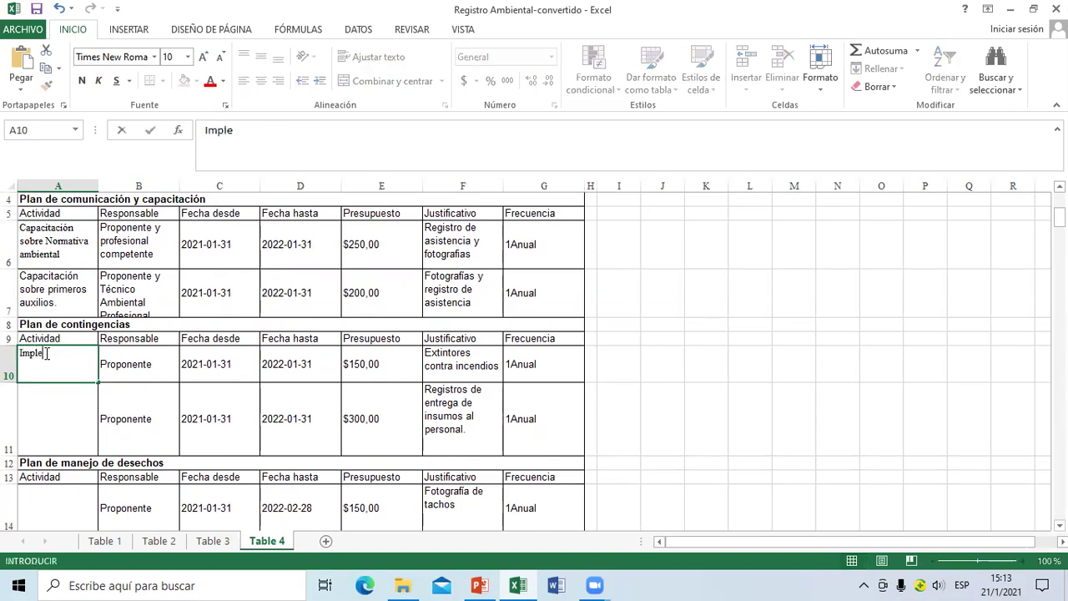
type("mentación")
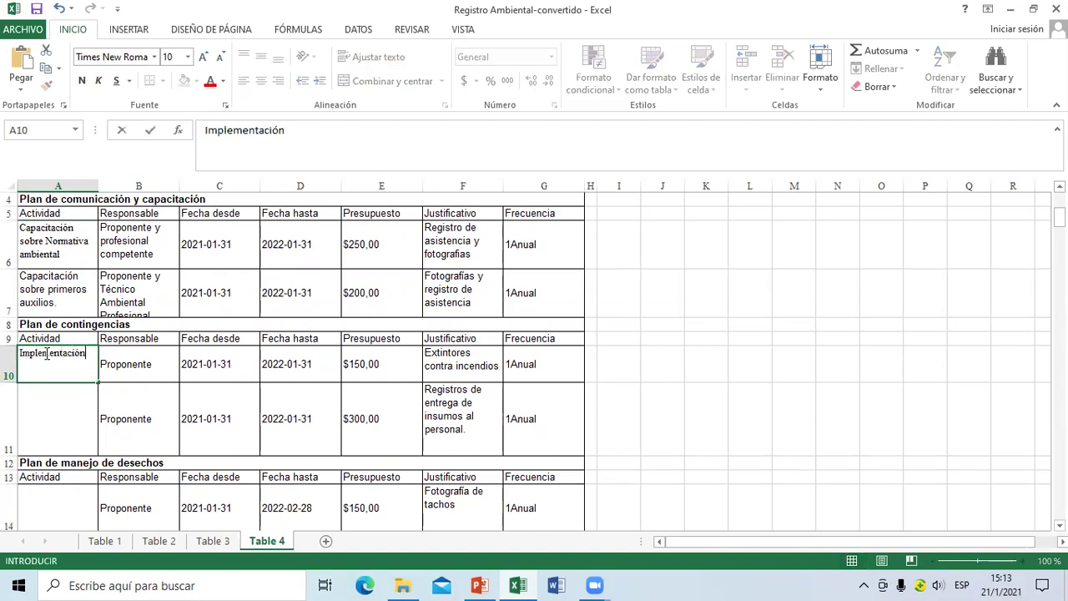
type(" de salidas de emereh")
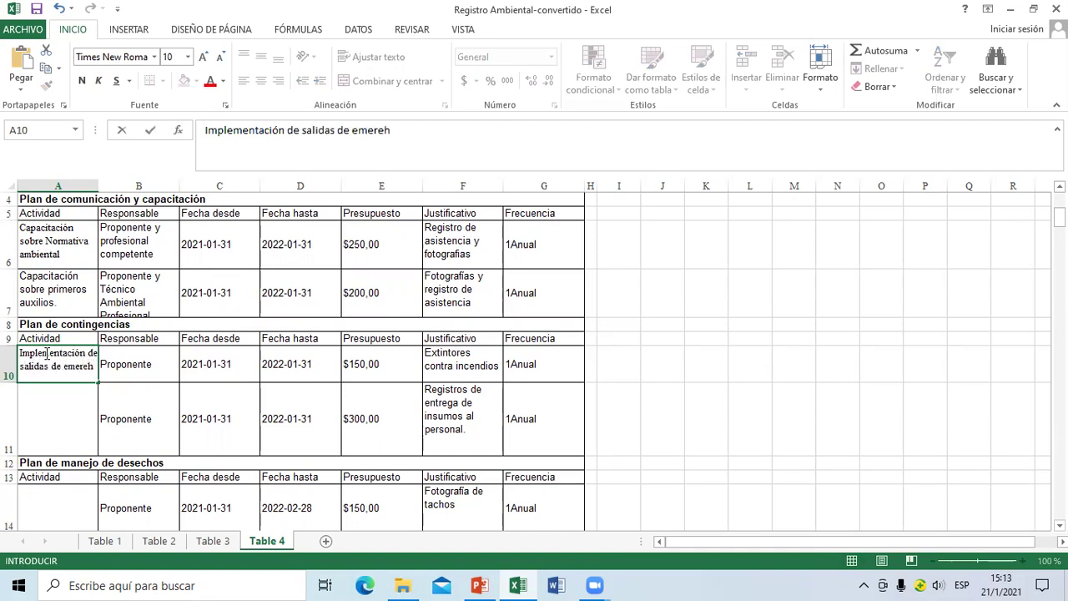
key("BackSpace")
type("gencia")
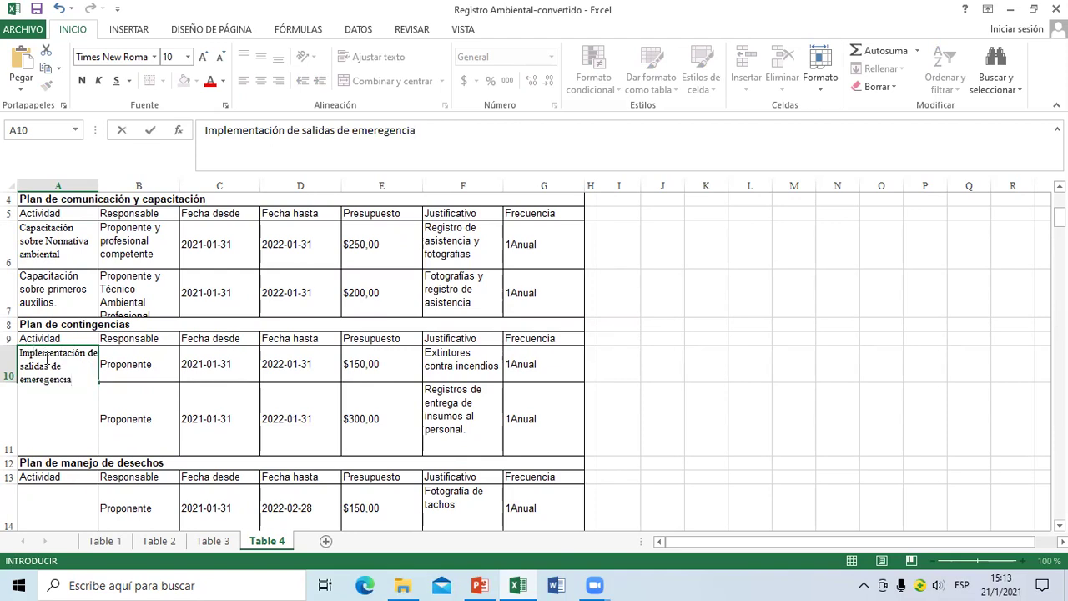
left_click(50, 368)
type("y señale")
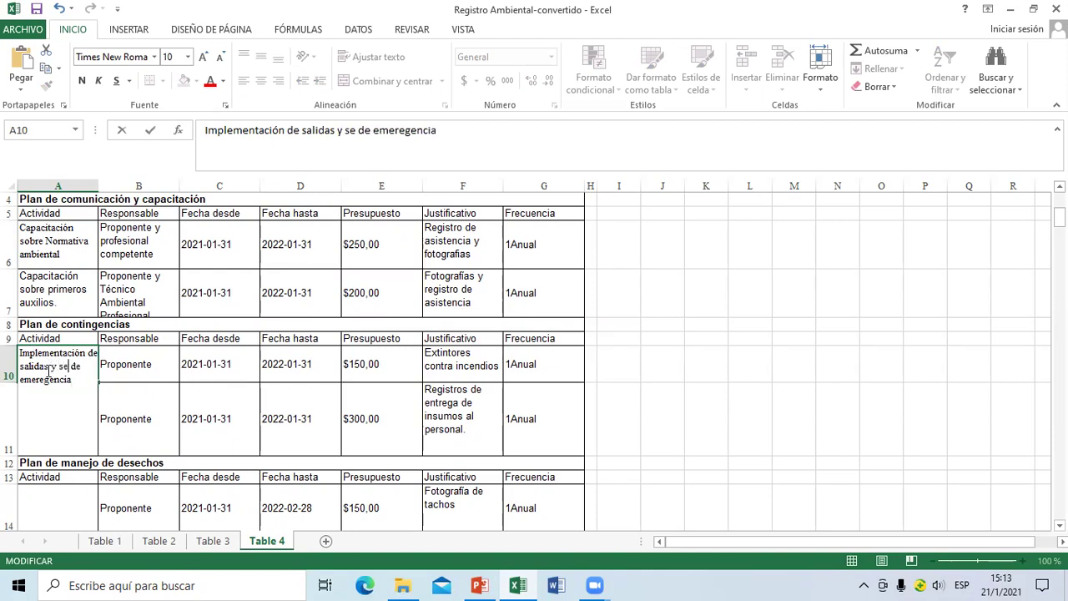
type("tica")
key("Return")
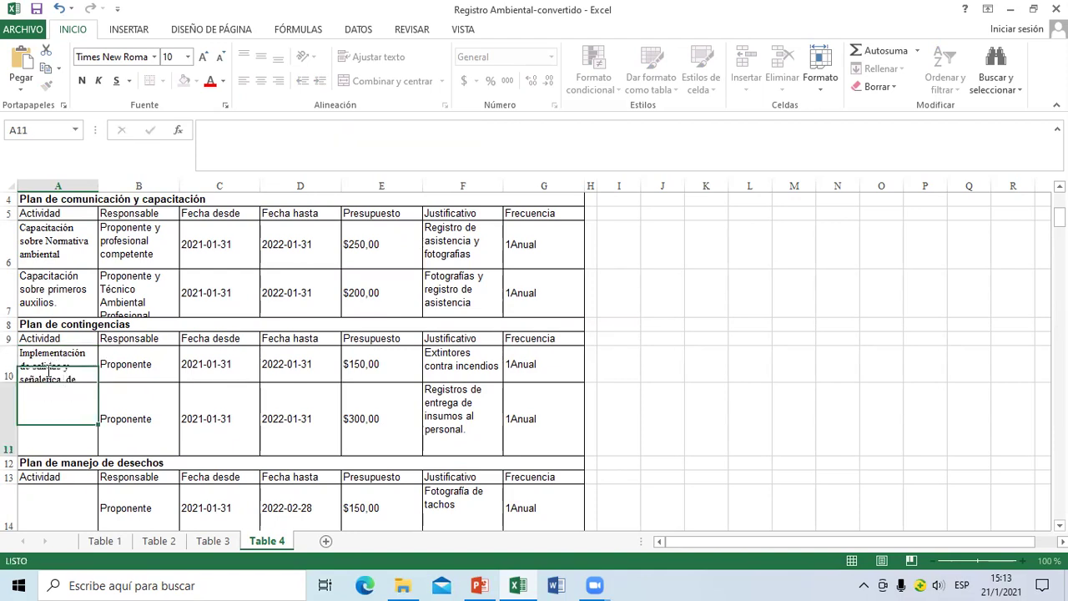
left_click_drag(10, 382, 10, 401)
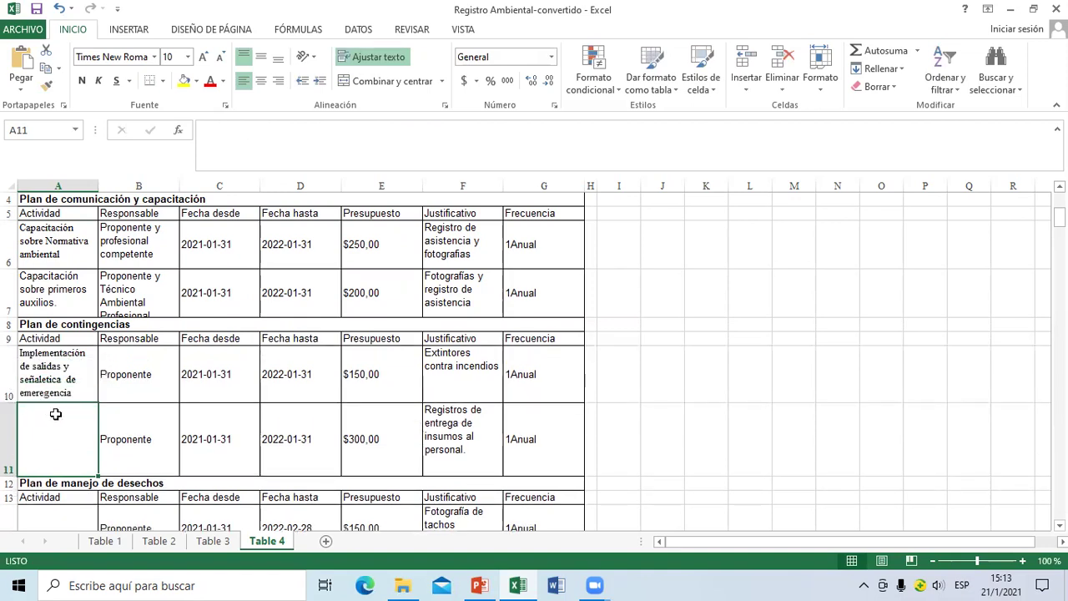
Enter "Uso apropiado ede extintores" as the second activity of the Plan de contingencias, in cell A11.
type("Uso de")
key("BackSpace")
key("BackSpace")
type("apropiado ede extintores")
key("Return")
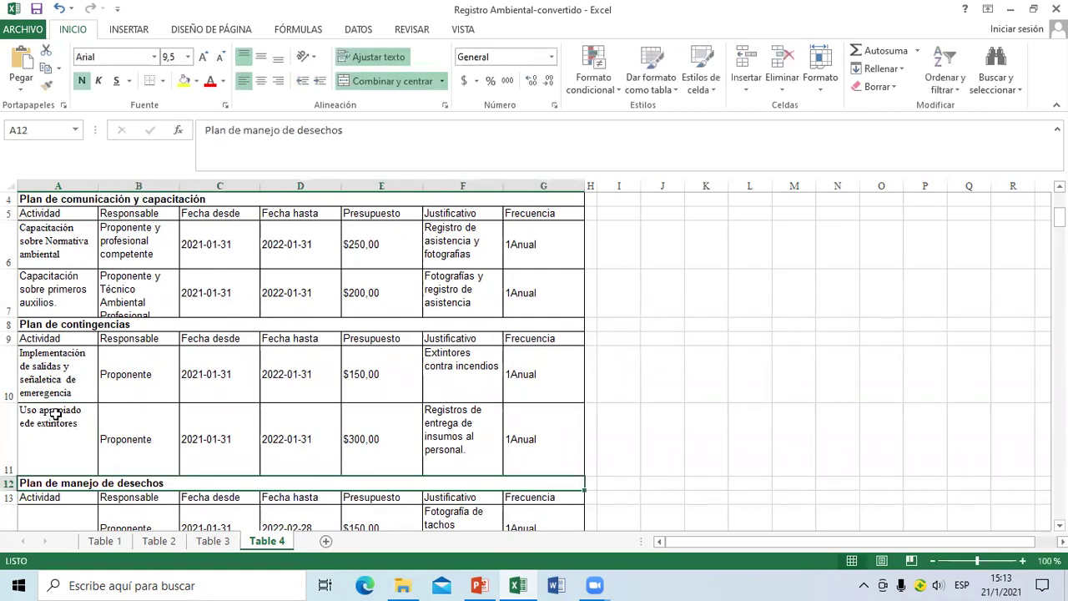
Copy the Justificativo "Extintores contra incendios" from F10 down into F11, replacing the existing text.
scroll(55, 414, "down", 2)
left_click(55, 414)
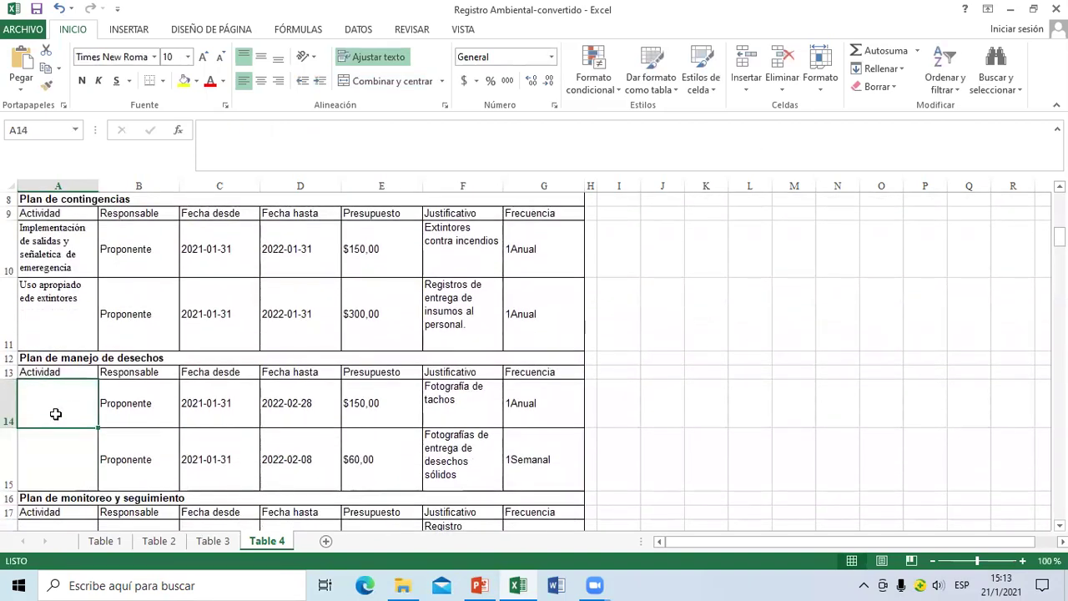
left_click(453, 242)
left_click_drag(502, 278, 498, 340)
Try "Señaletica fotograf" as the Justificativo of the first Plan de contingencias activity, in cell F10.
left_click(471, 264)
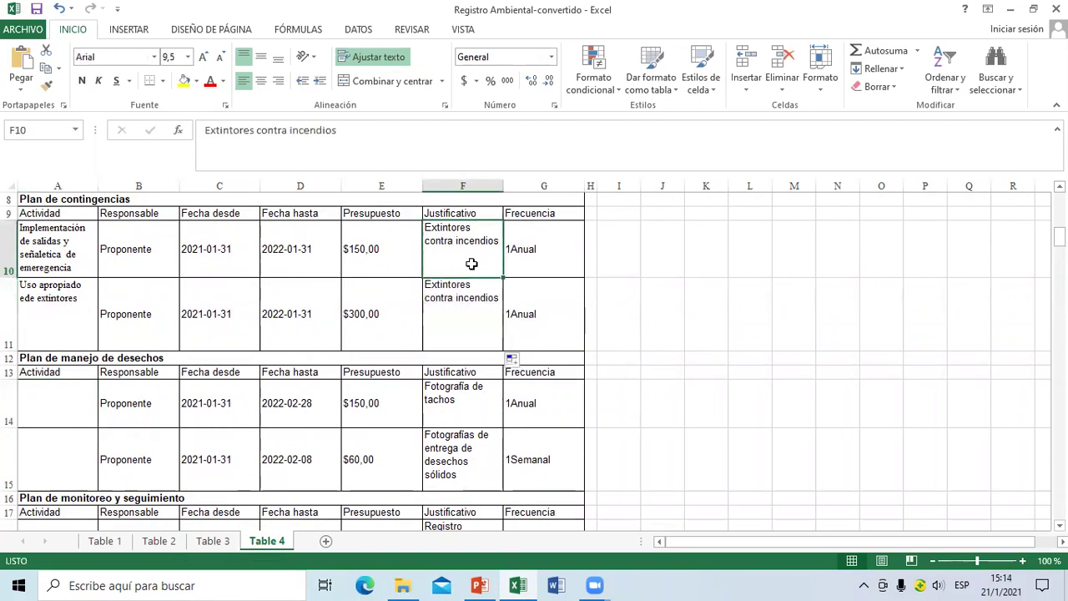
key("BackSpace")
type("Se")
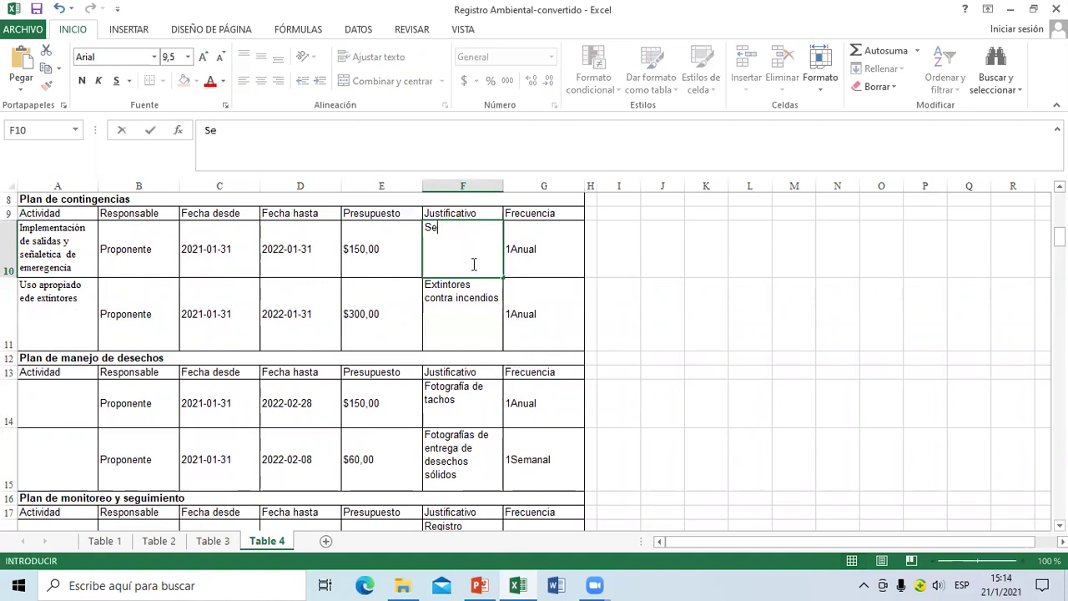
type("ñaletica fotog")
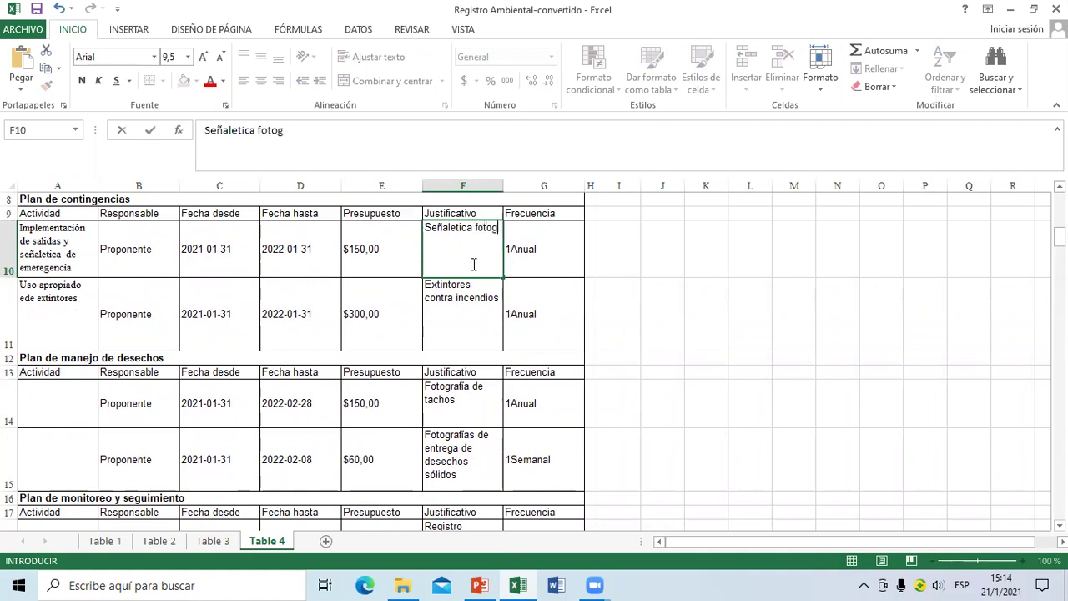
type("rafica")
key("BackSpace")
key("BackSpace")
key("Return")
key("Up")
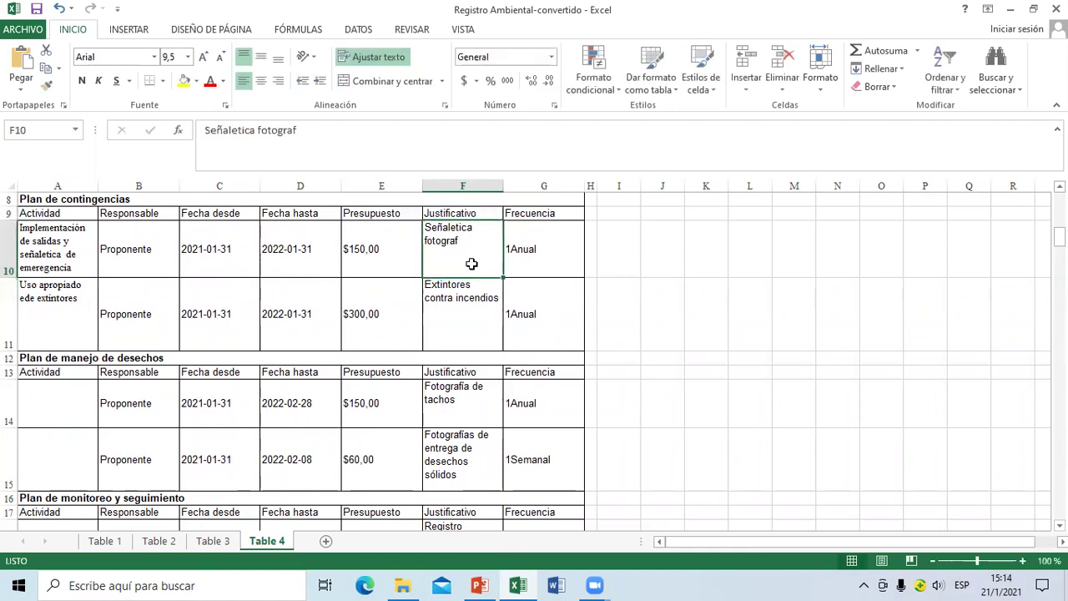
Set the Justificativo of the first Plan de contingencias activity, in cell F10, to "Registro fotográfico".
key("BackSpace")
type("Reg")
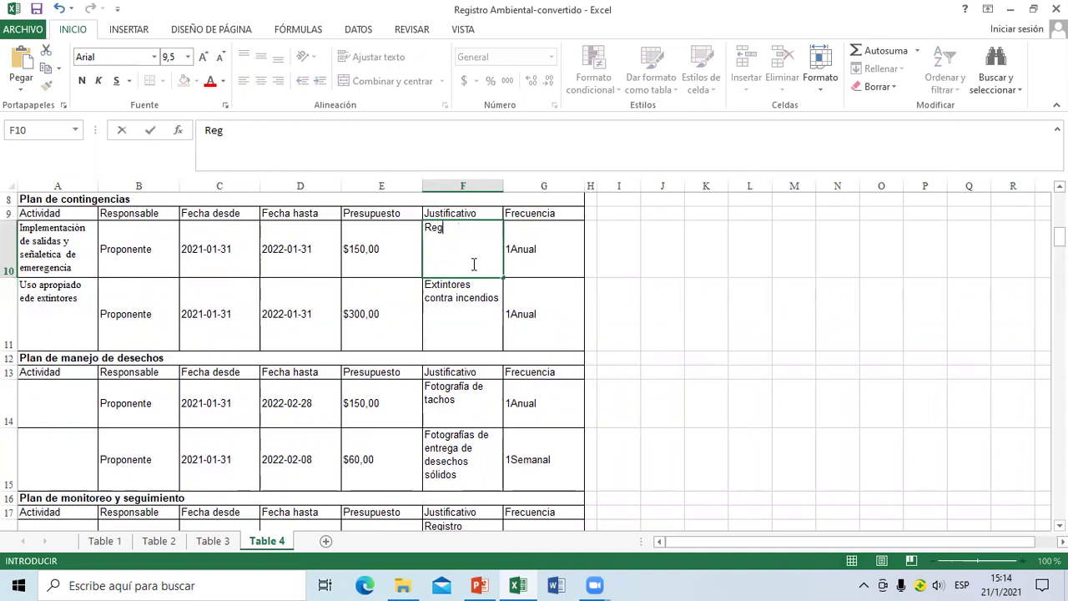
type("istro fotog")
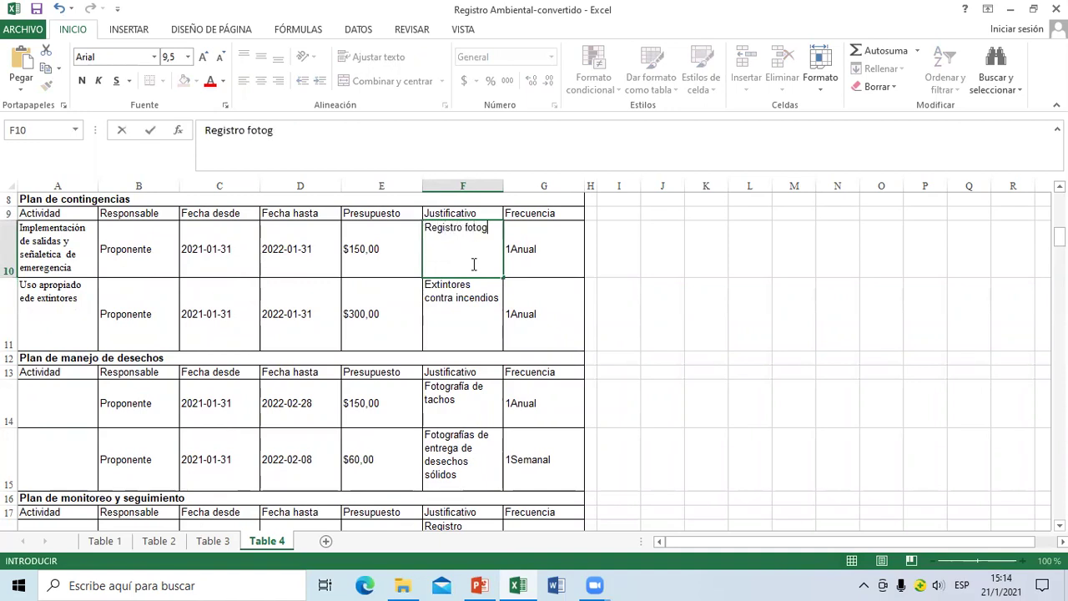
type("ráfico")
key("Return")
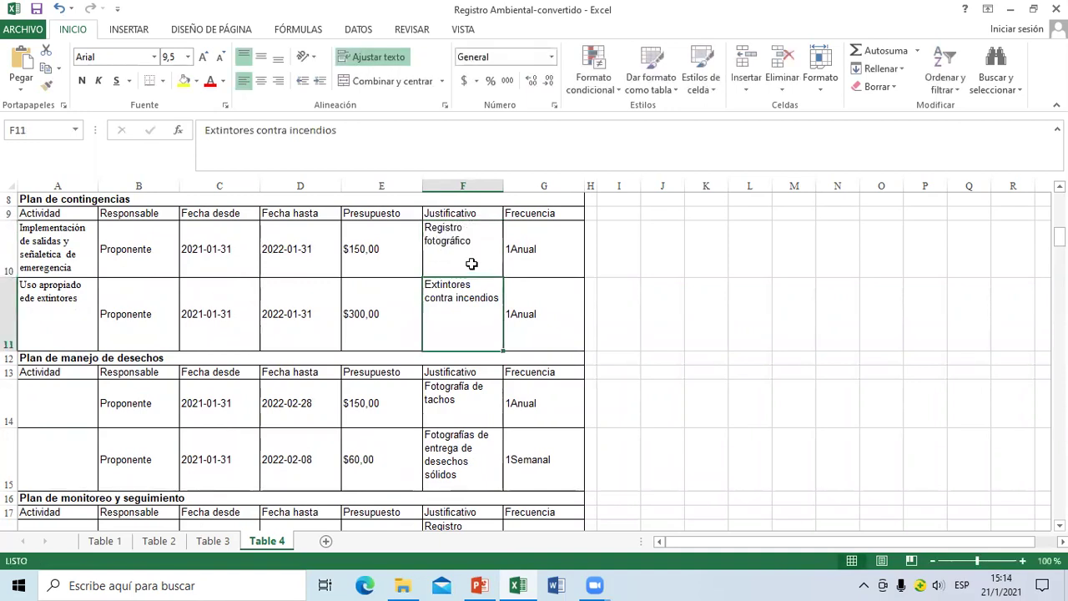
Enter "Disposición de sechos sólidos en tachos diferenciadores" as the first Plan de manejo de desechos activity in A14 and heighten row 14 to fit.
key("Left")
key("Left")
key("Left")
key("Left")
key("Down")
key("Down")
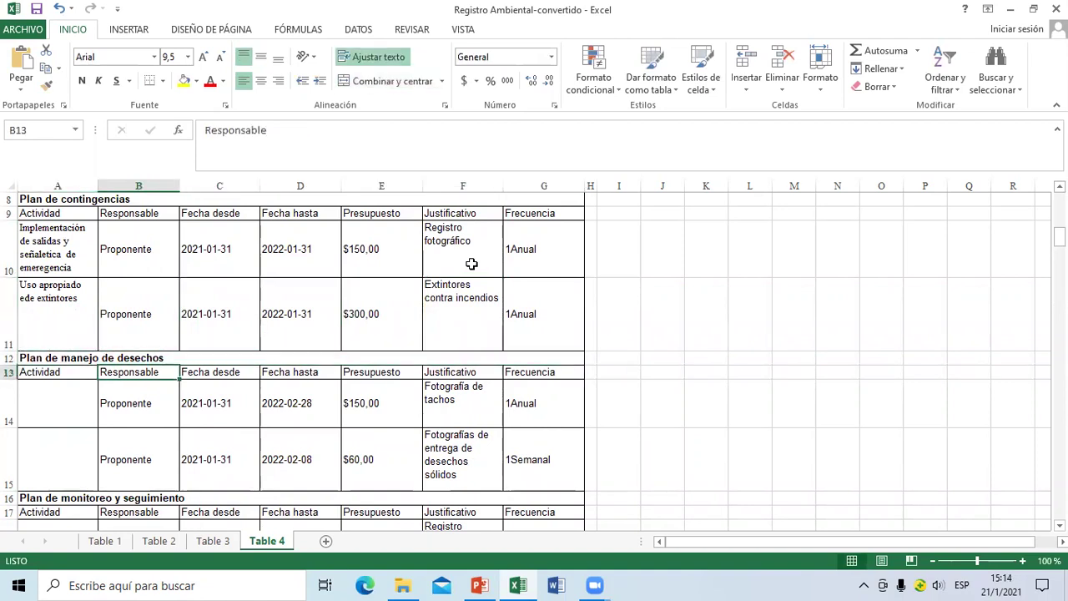
key("Down")
key("Left")
type("Disposici")
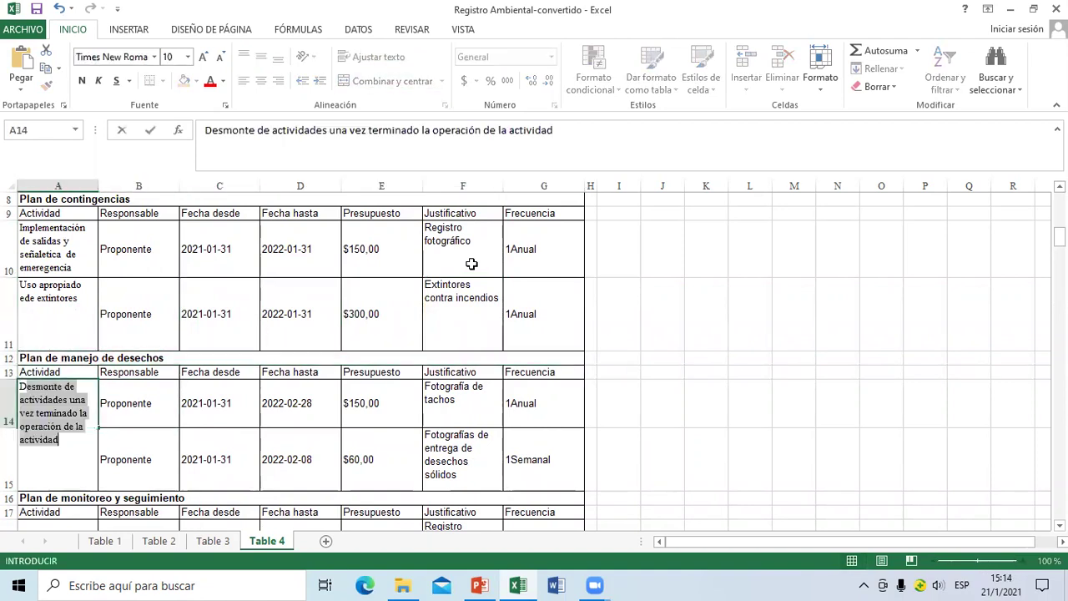
type("ón")
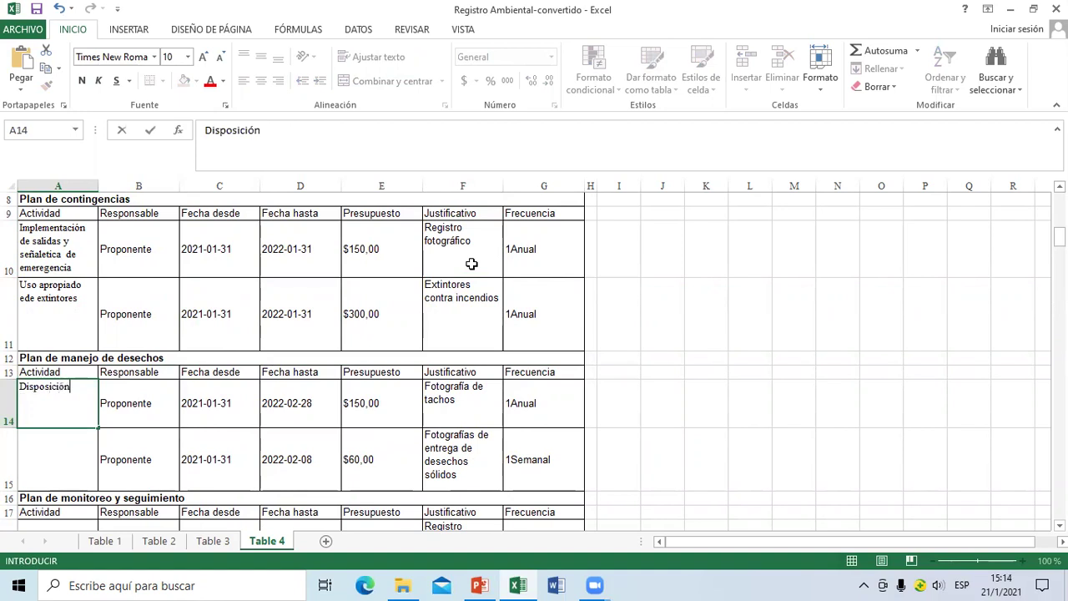
type(" de sechos ")
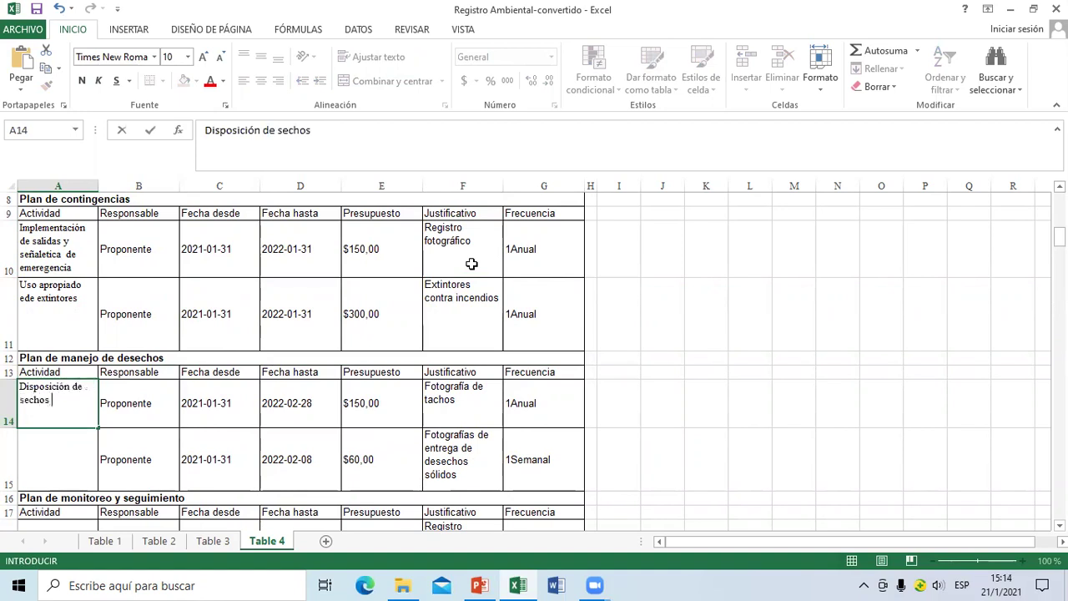
type("sólidos en tachos ")
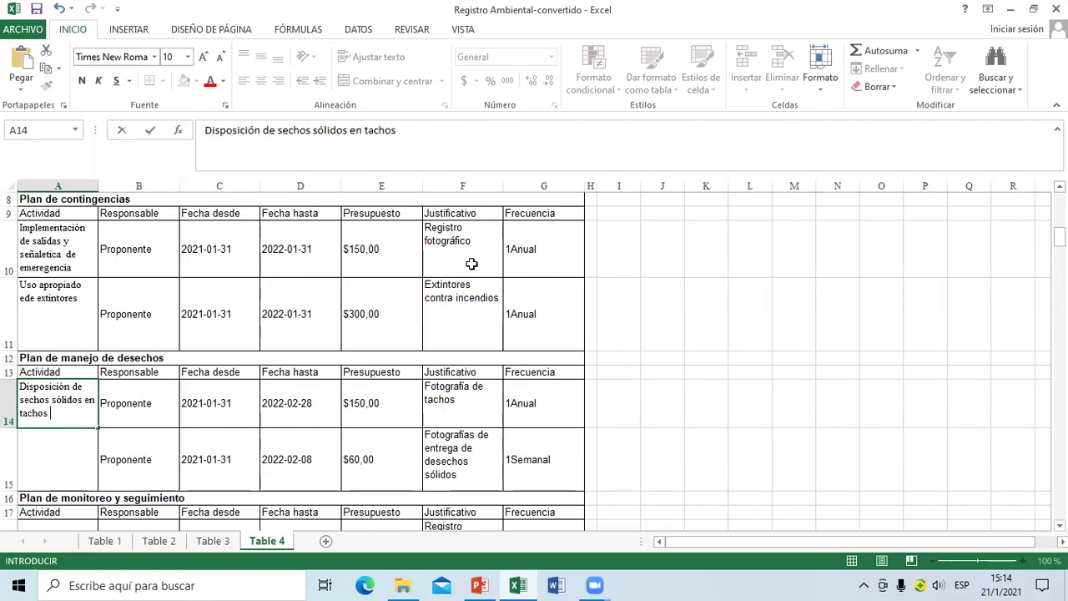
type("diferenciadores")
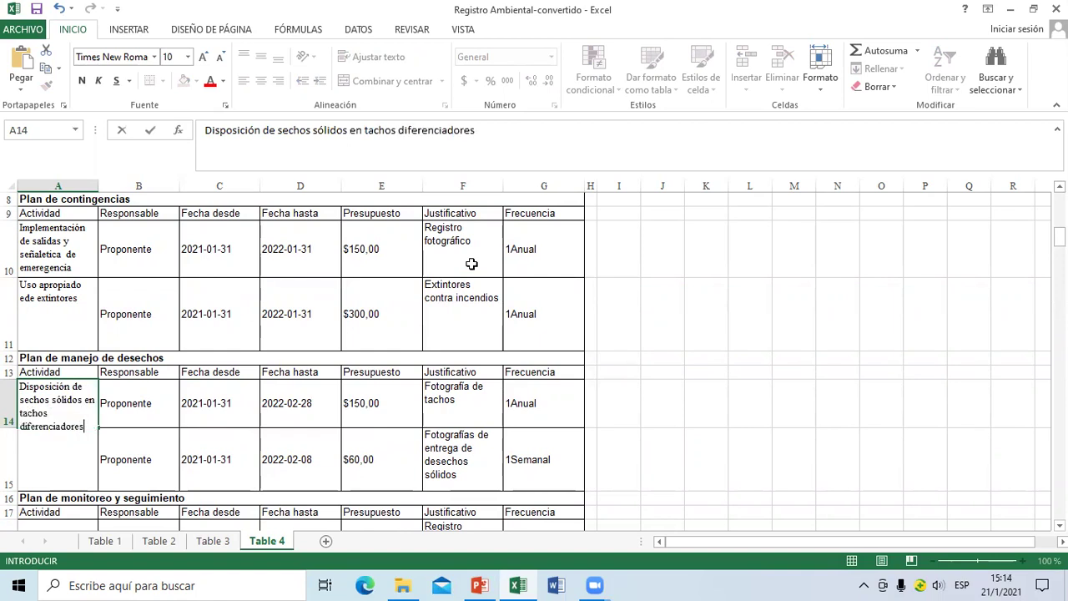
key("Return")
key("Up")
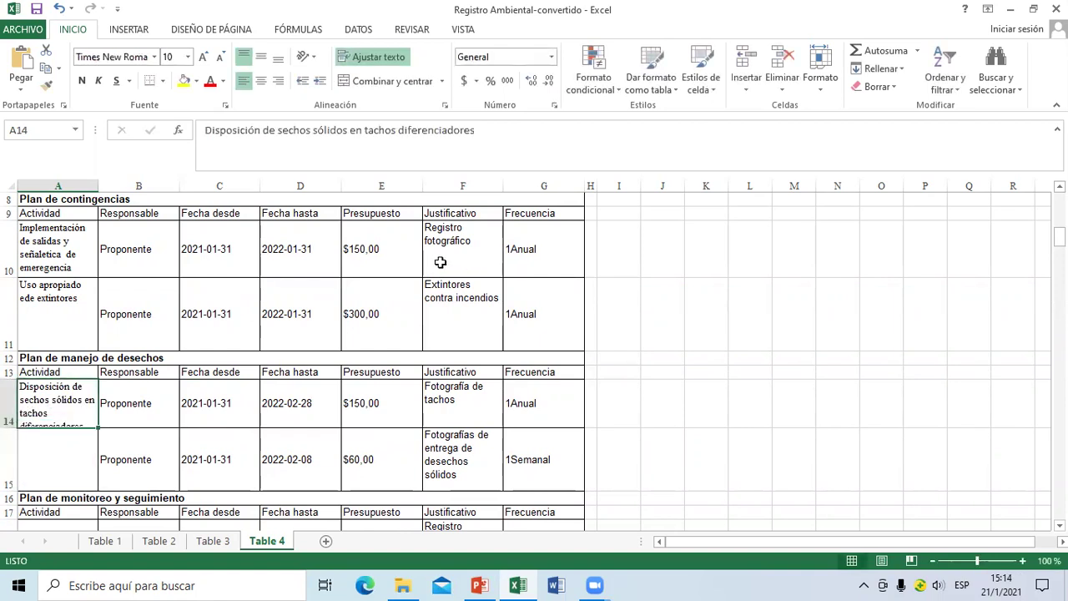
left_click_drag(13, 427, 16, 438)
Enter "Entrega de los desechos peligrosos a un gestpor autorizado" as the second waste management activity in A15 and heighten row 15 to fit.
left_click(39, 456)
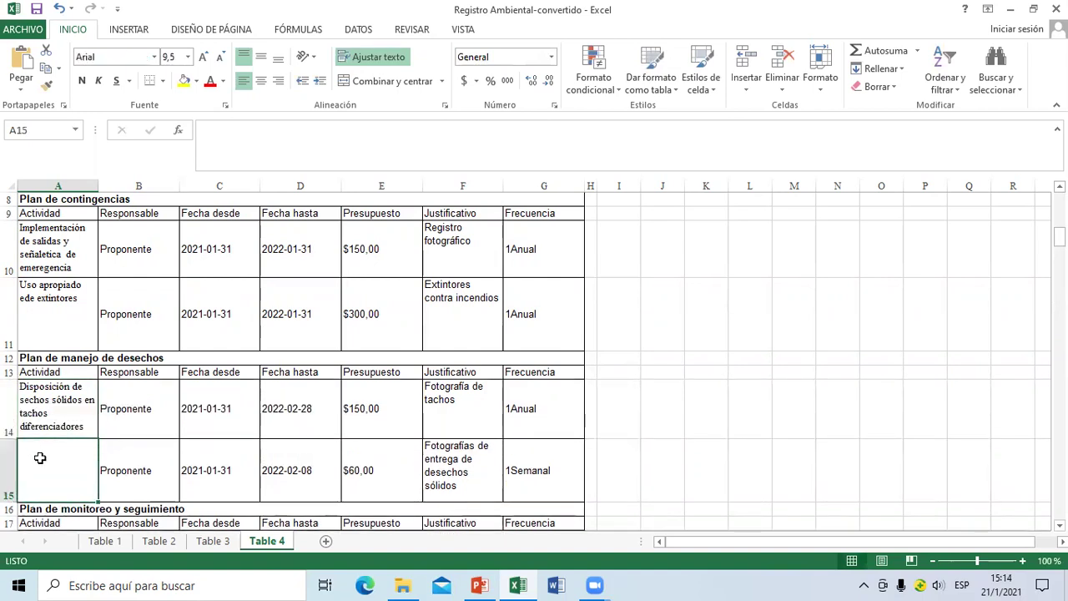
type("E")
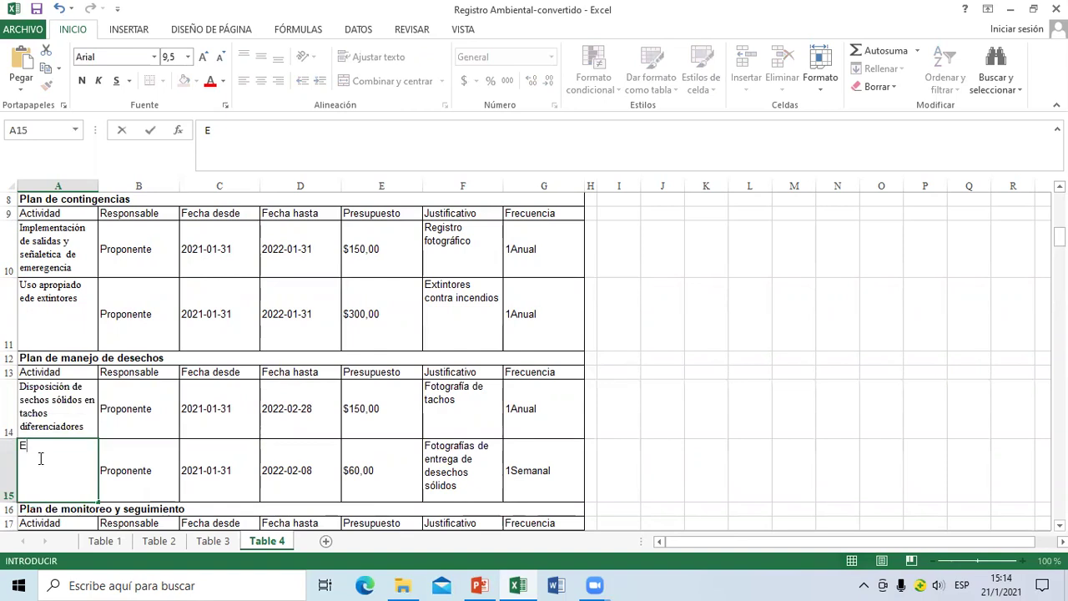
key("BackSpace")
type("Entrega de l")
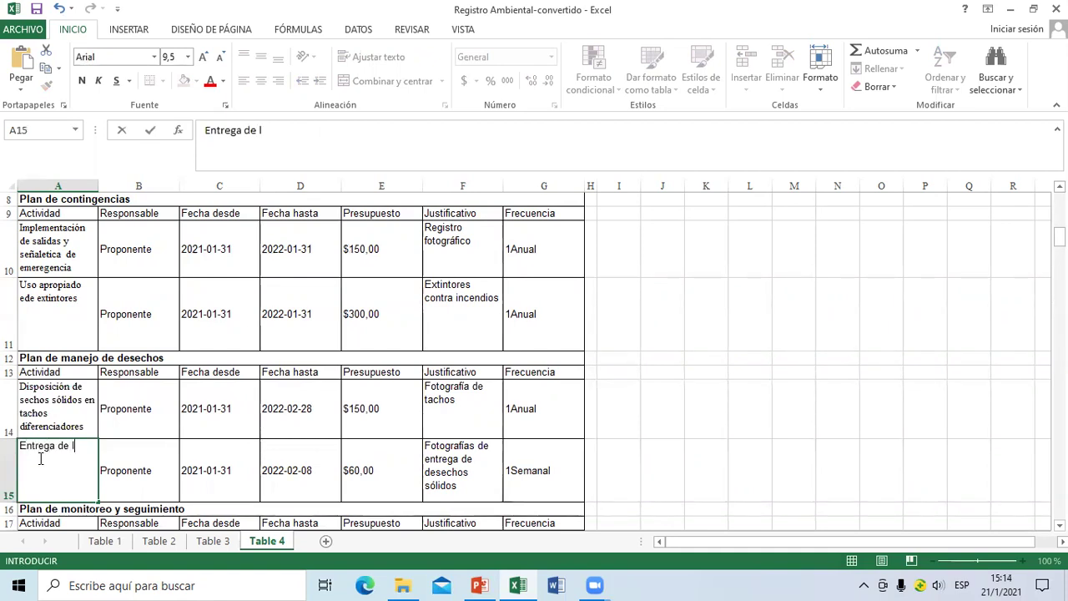
type("os desechos pe")
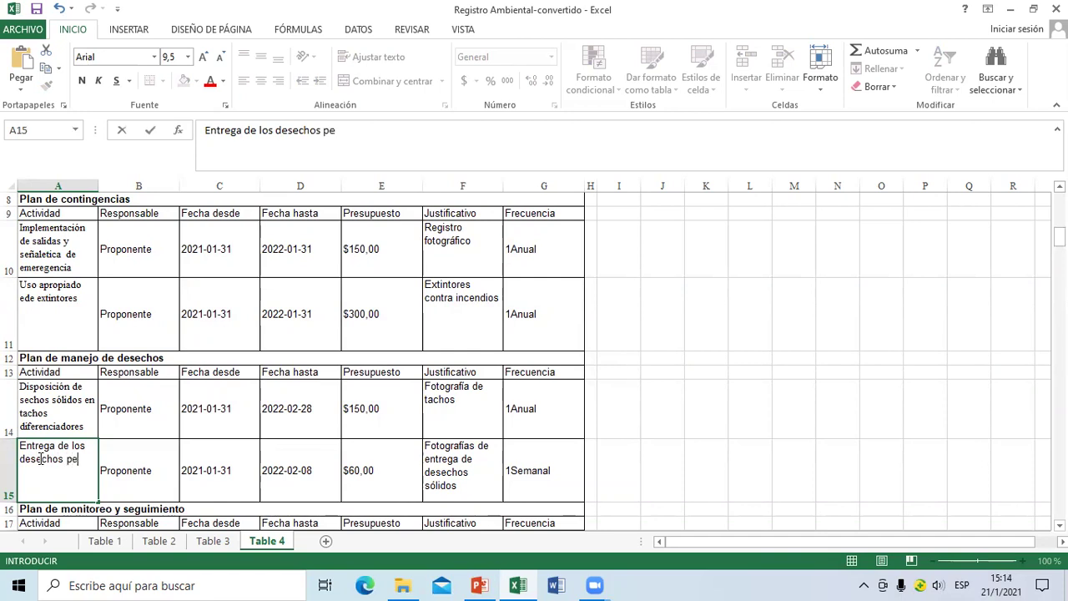
type("ligrosos a ")
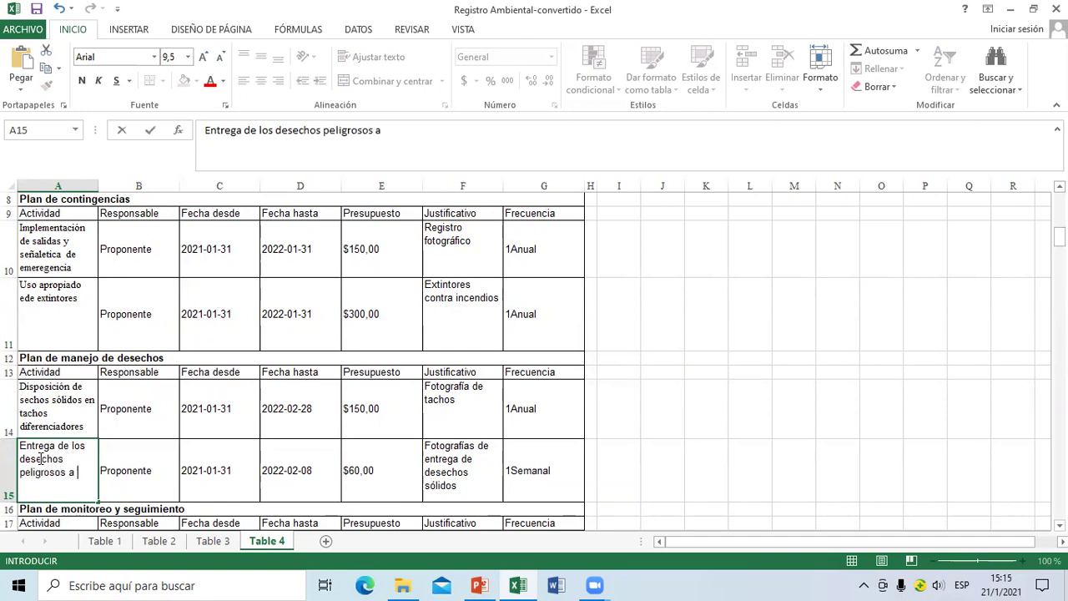
type("un gestpor autorizado")
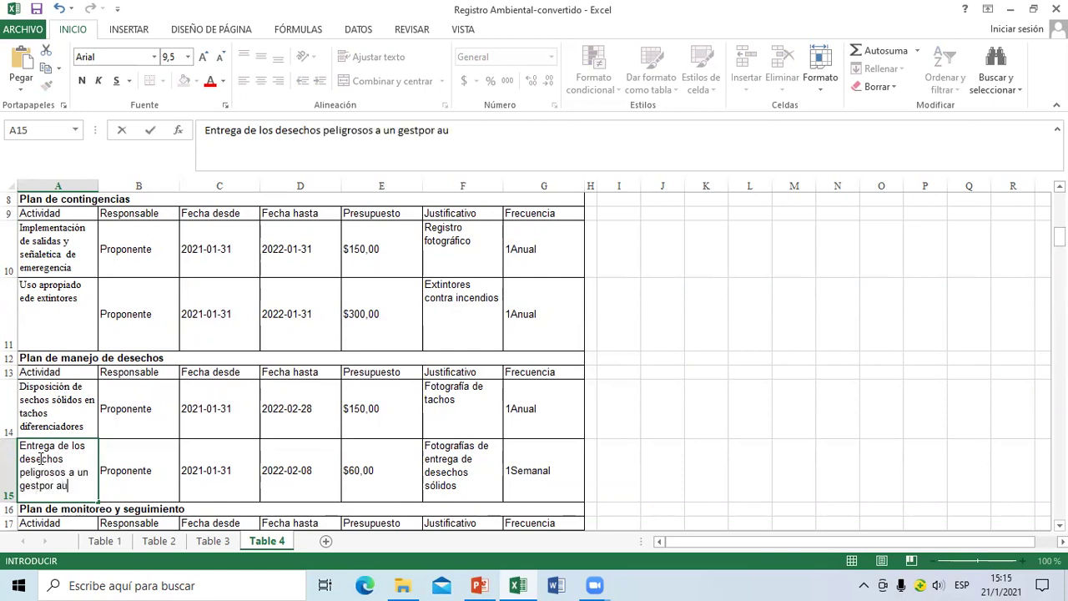
key("Return")
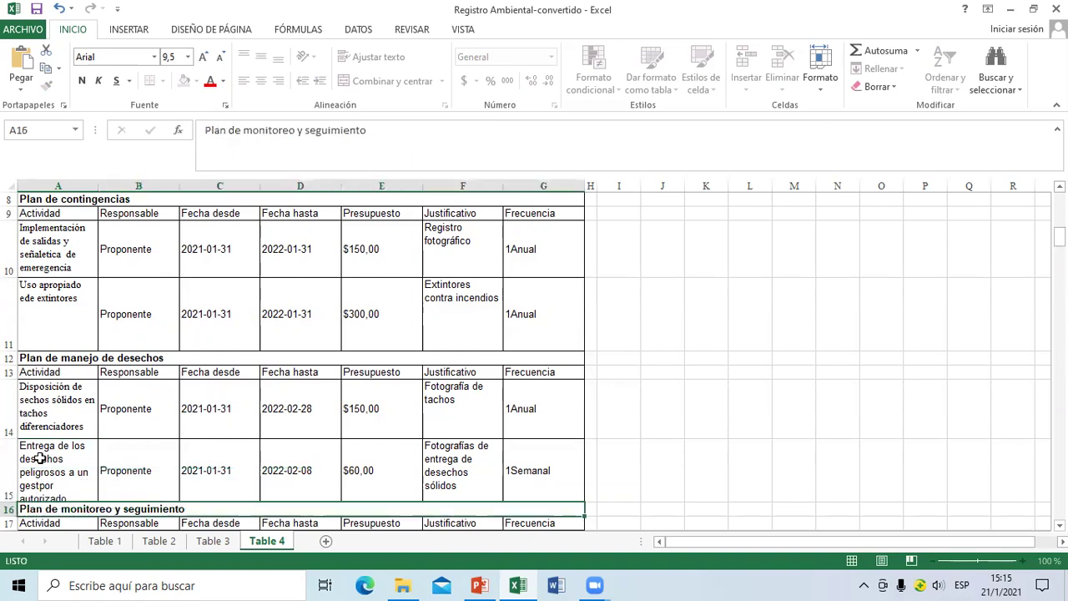
key("Return")
key("Return")
left_click_drag(9, 419, 9, 428)
Try "Entrega de los desechos peligrosos a un gestpor autorizado" as the Plan de monitoreo y seguimiento activity in cell A18.
key("Return")
key("Return")
key("Up")
key("Up")
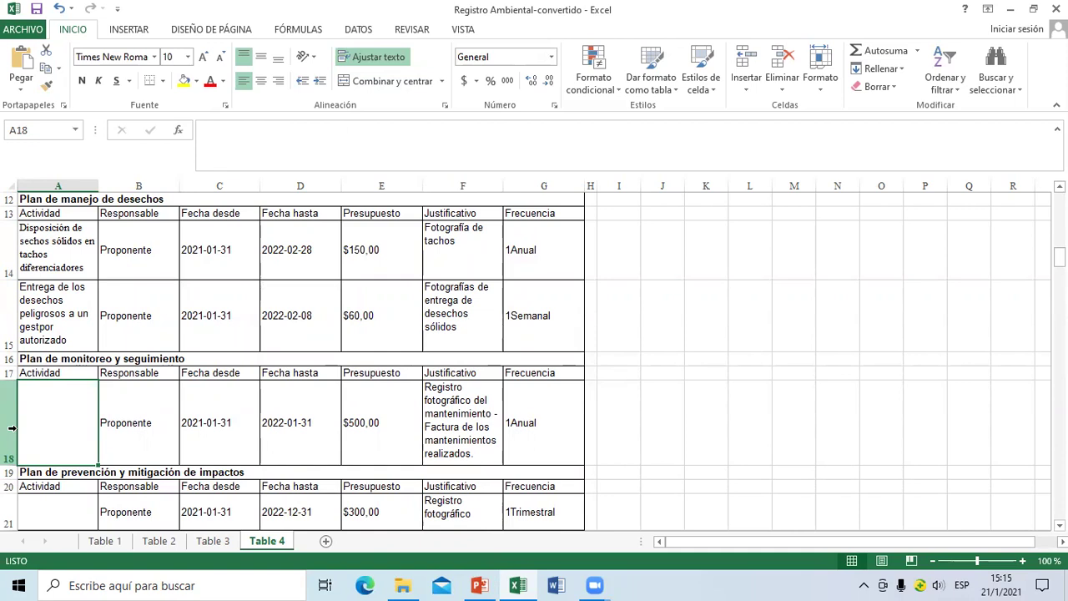
type("Entrega")
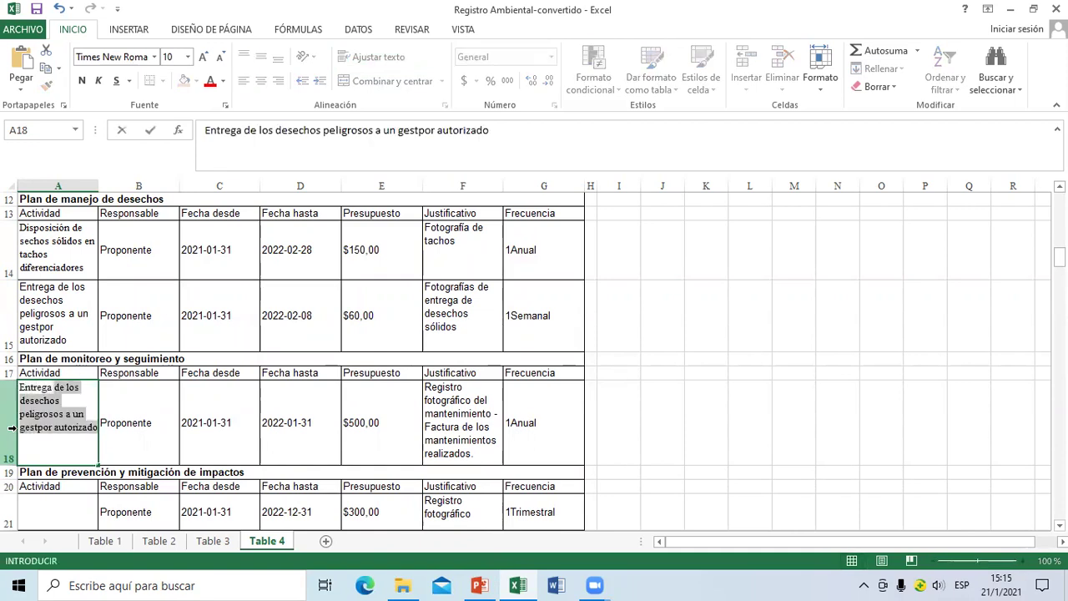
type(" de")
key("Return")
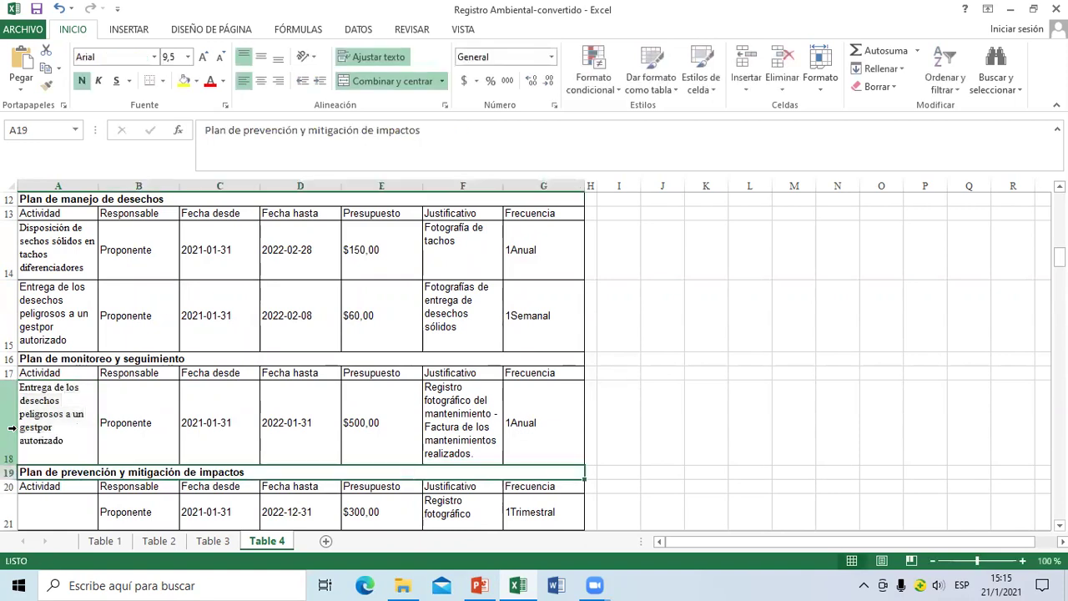
Set the Plan de monitoreo y seguimiento activity in cell A18 to "Entrega del I.A.C".
key("Down")
key("Up")
key("Up")
key("Up")
key("Up")
key("Up")
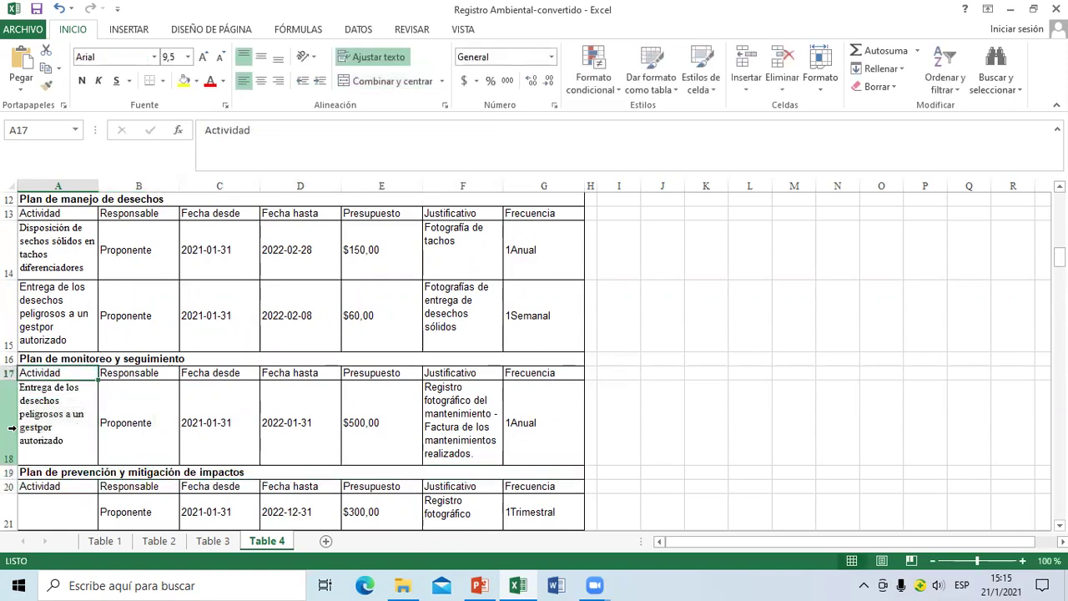
key("Down")
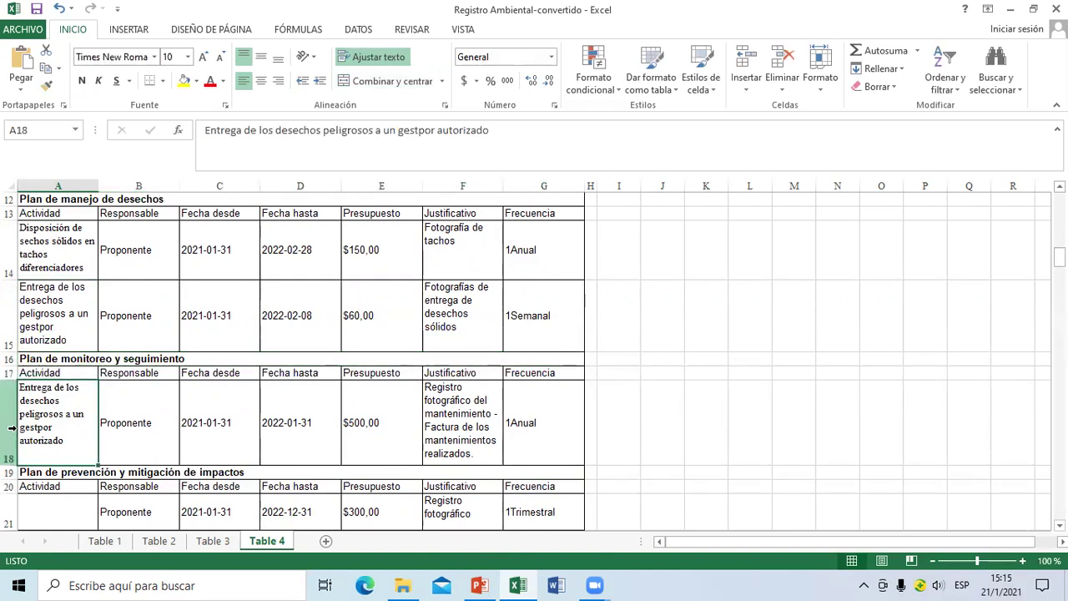
key("F2")
key("ctrl+shift+Home")
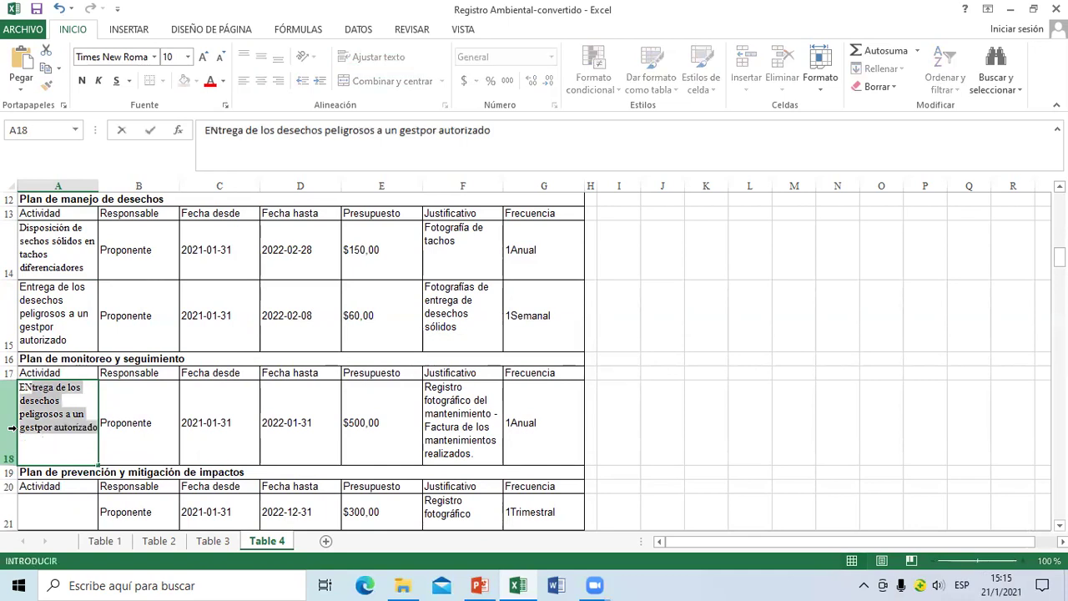
type("ENT")
key("BackSpace")
key("BackSpace")
type("ntrega del")
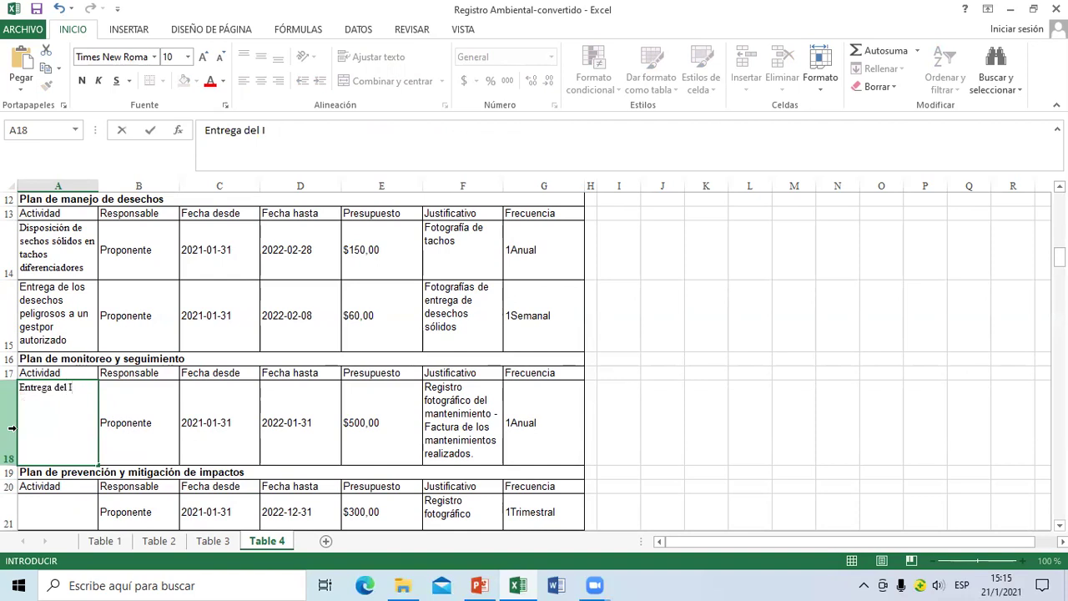
type("I.A.C")
key("Return")
Replace the Justificativo of the monitoring activity, in cell F18, with "Informes de entrega o manifiestos únicos.".
key("Down")
scroll(12, 427, "down", 2)
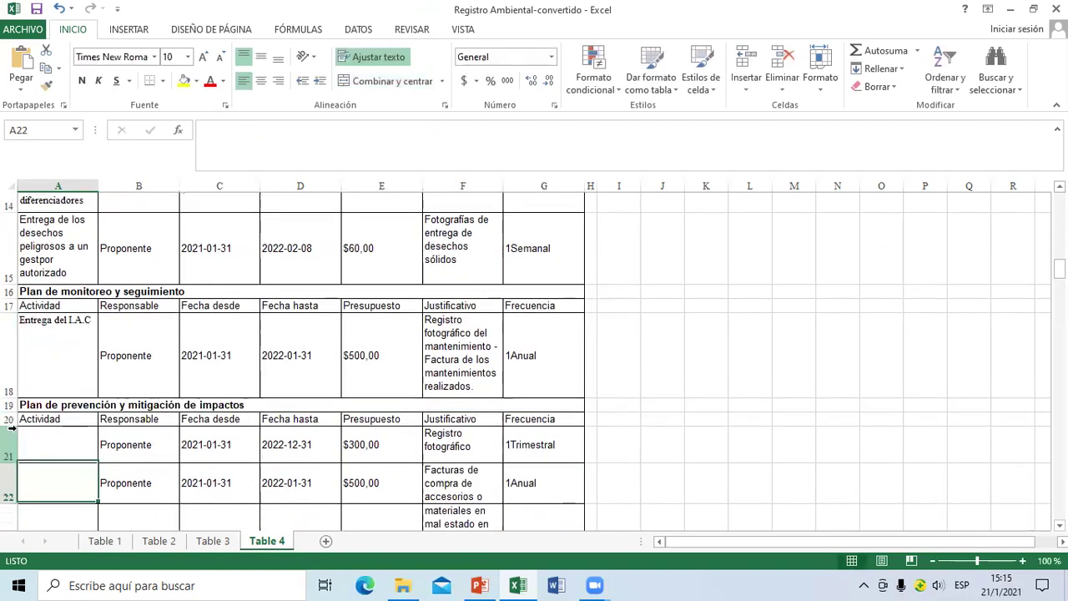
key("Up")
key("Right")
key("Up")
key("Left")
key("Left")
key("BackSpace")
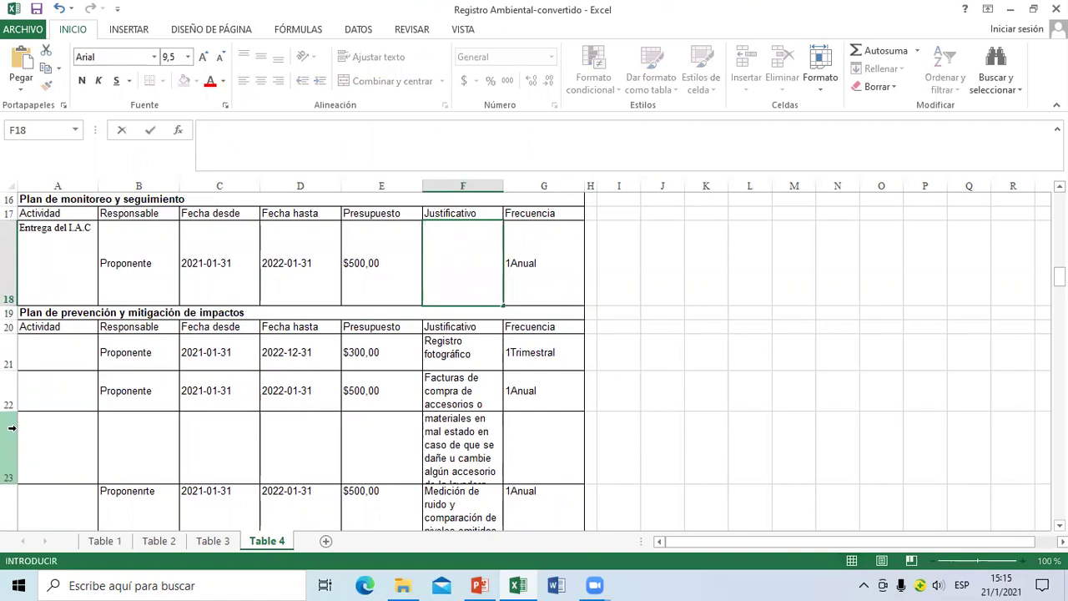
type("Informes de entrega ")
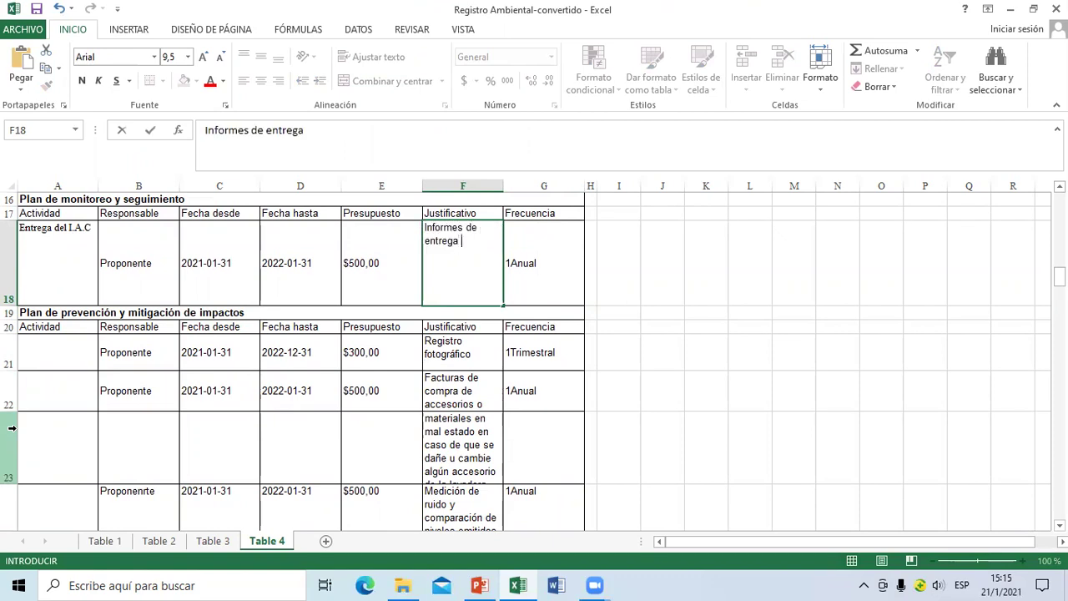
type("o manifie")
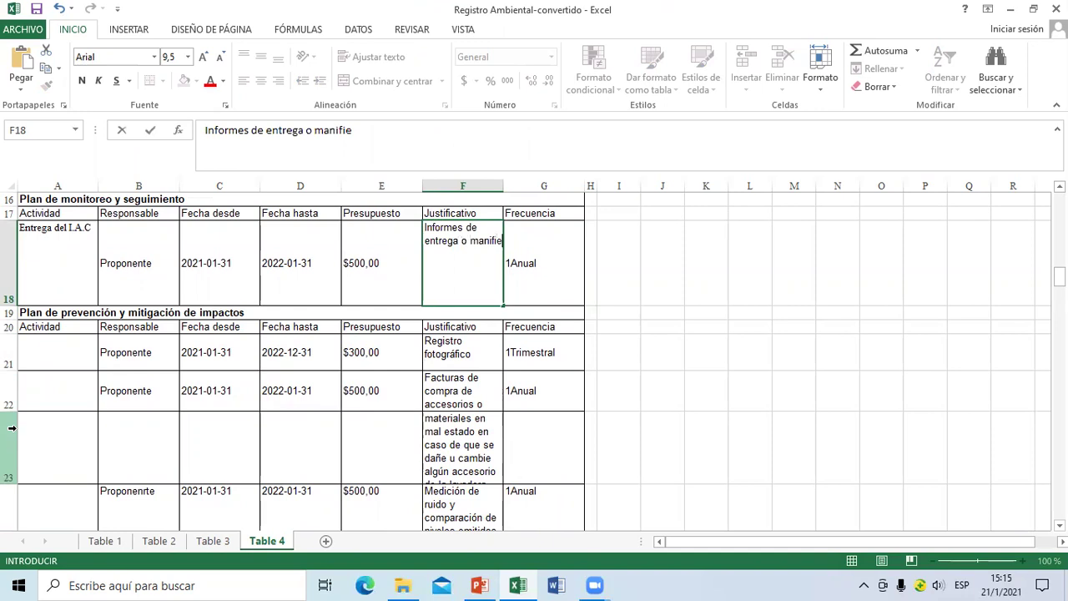
type("stos únicos")
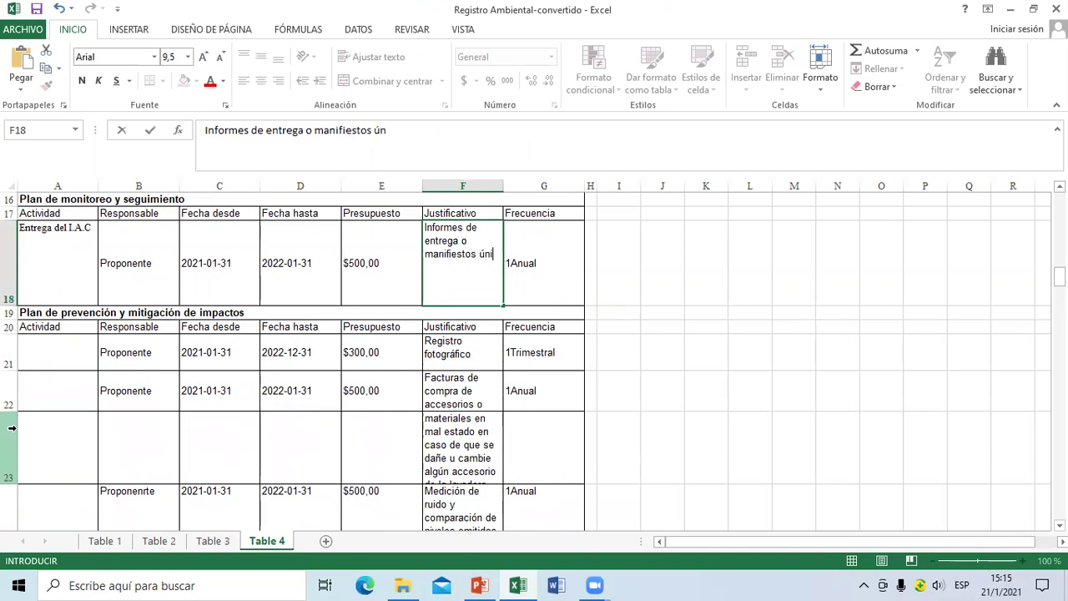
type(".")
key("Down")
key("Down")
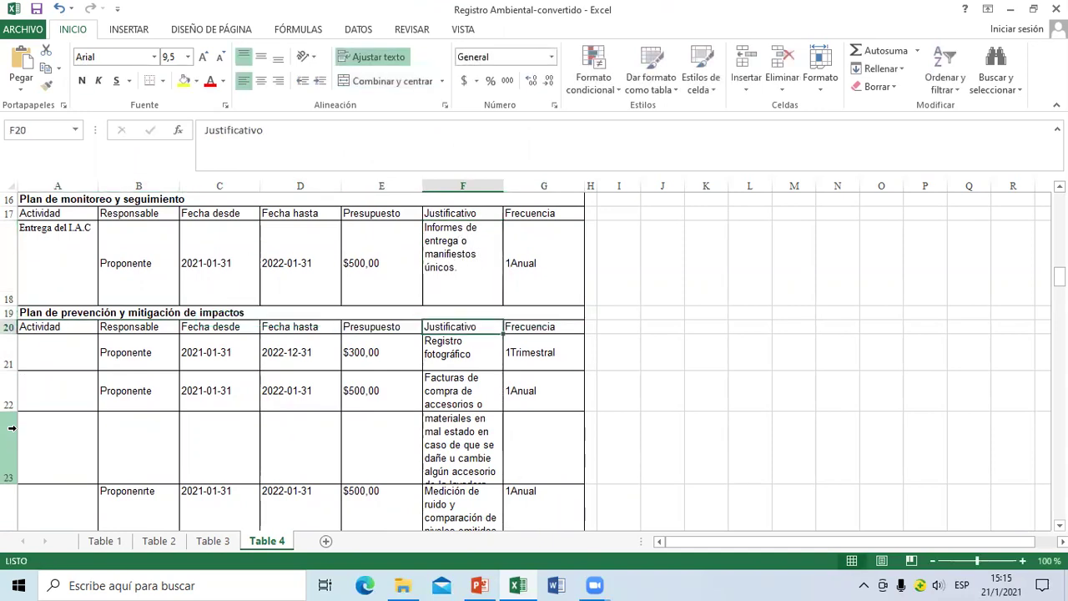
Try "Disminuir el ruido de las bombas" as the first Plan de prevención y mitigación de impactos activity, in cell A21.
key("Down")
key("Left")
key("Left")
key("Left")
key("Left")
key("Left")
key("Down")
key("Down")
key("Down")
key("Down")
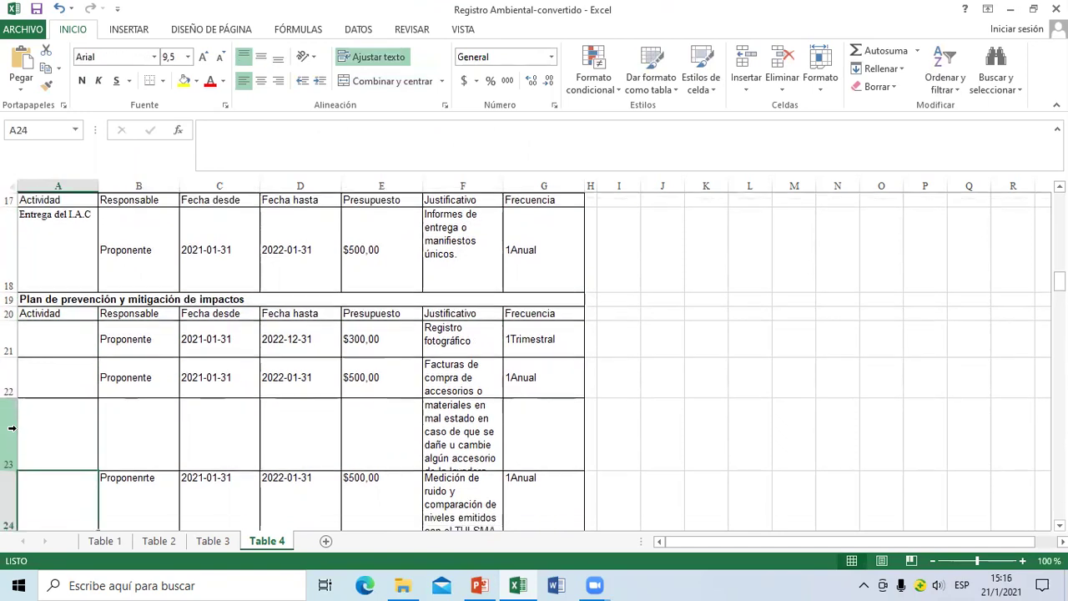
key("Up")
key("Up")
key("Up")
key("Up")
key("Down")
key("Up")
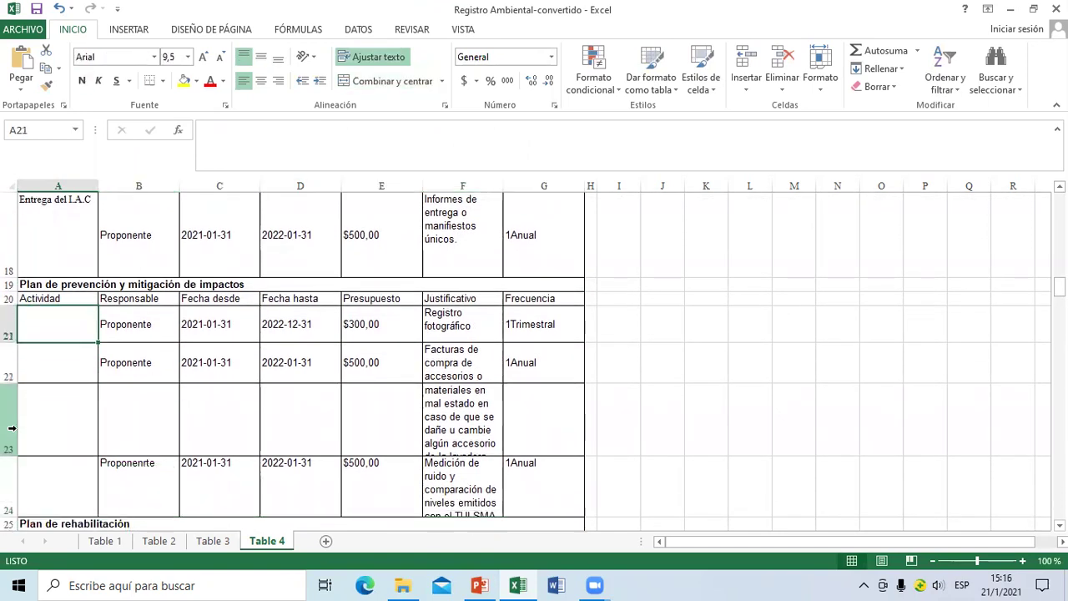
key("Down")
key("Down")
key("Up")
key("Up")
key("Down")
key("Up")
type("Dism")
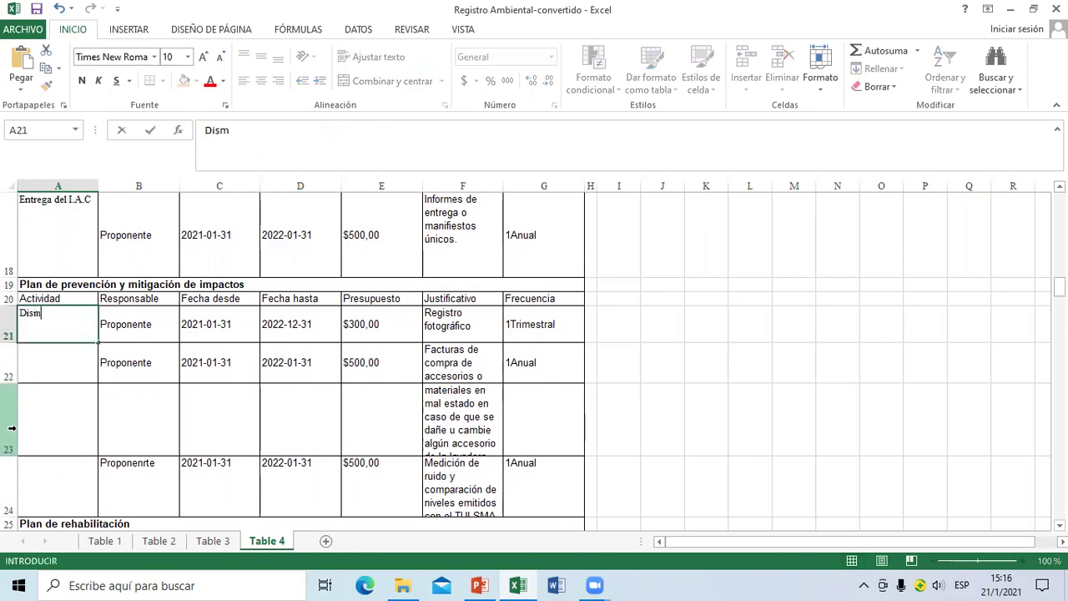
type("inuir el ruido de ")
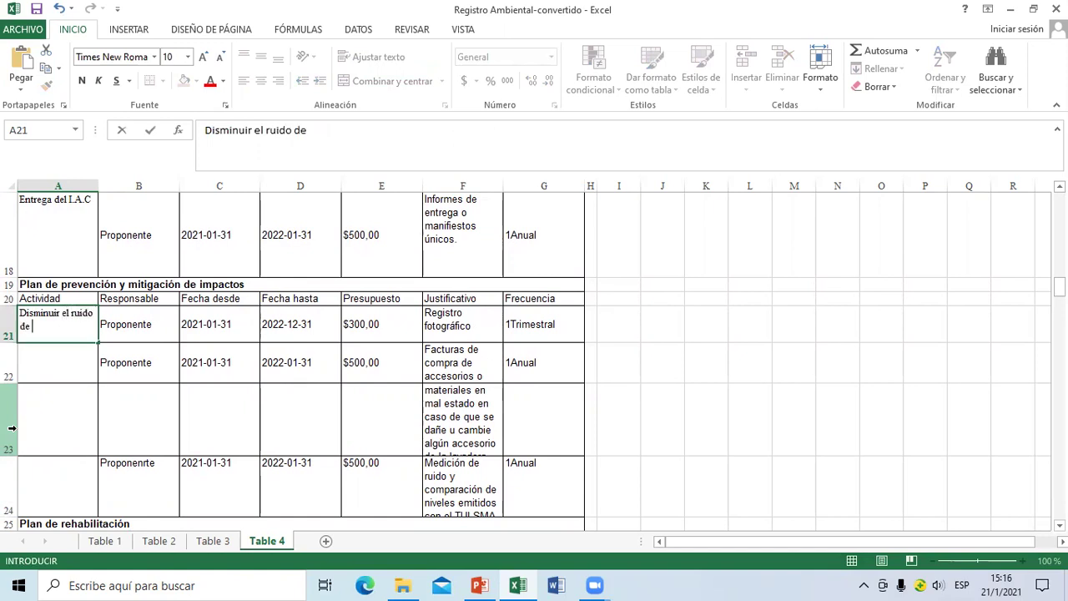
type("las bombas")
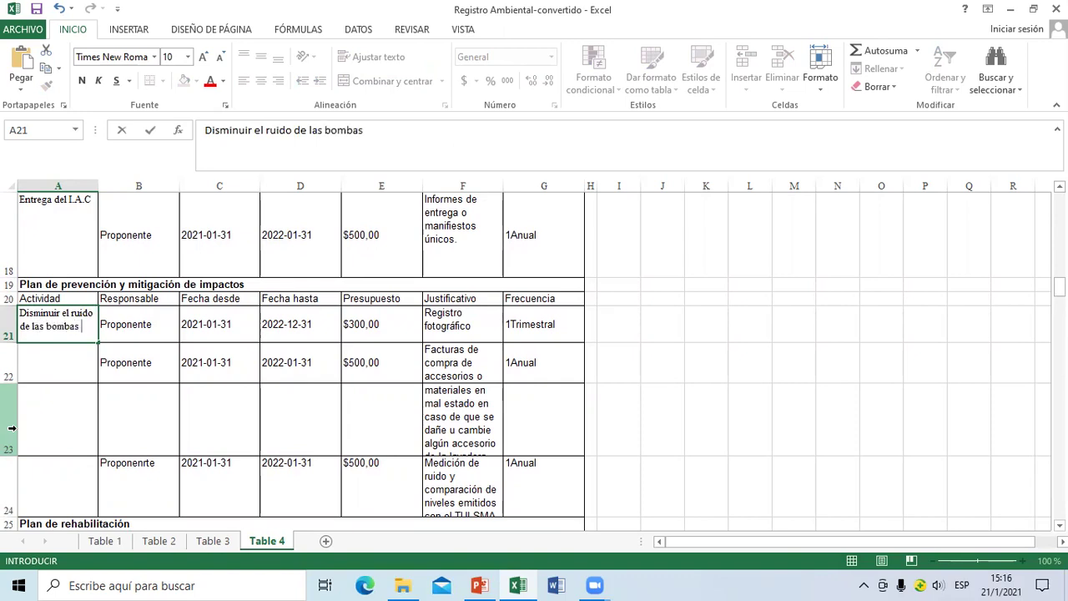
Set the first Plan de prevención y mitigación de impactos activity, in cell A21, to "Aislar el ruido ocasionado por las bombas".
scroll(12, 428, "up", 3)
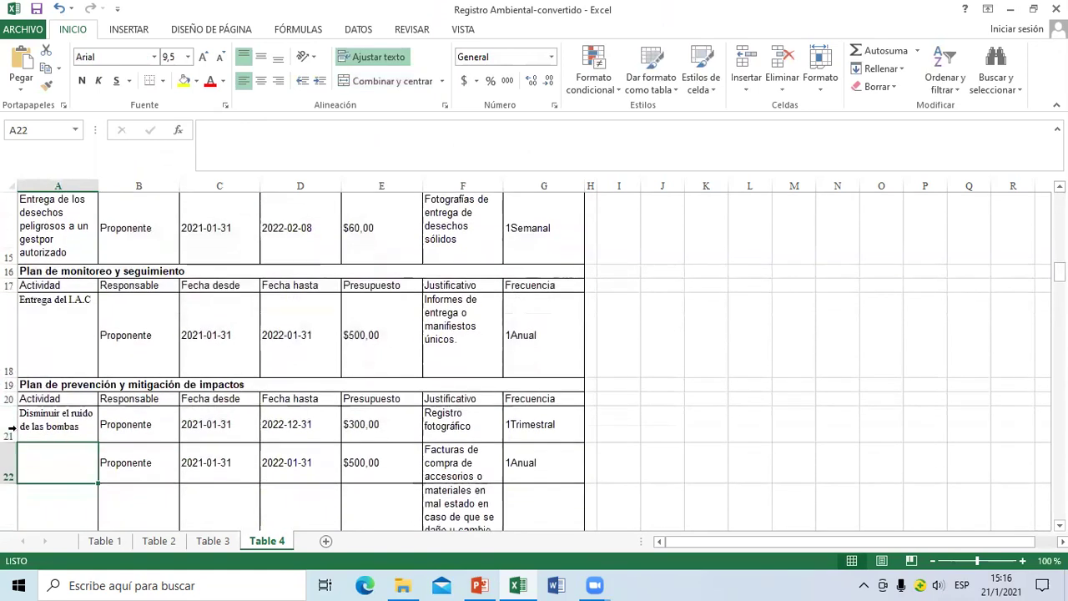
key("Up")
key("Up")
key("Up")
key("Down")
key("Down")
key("Down")
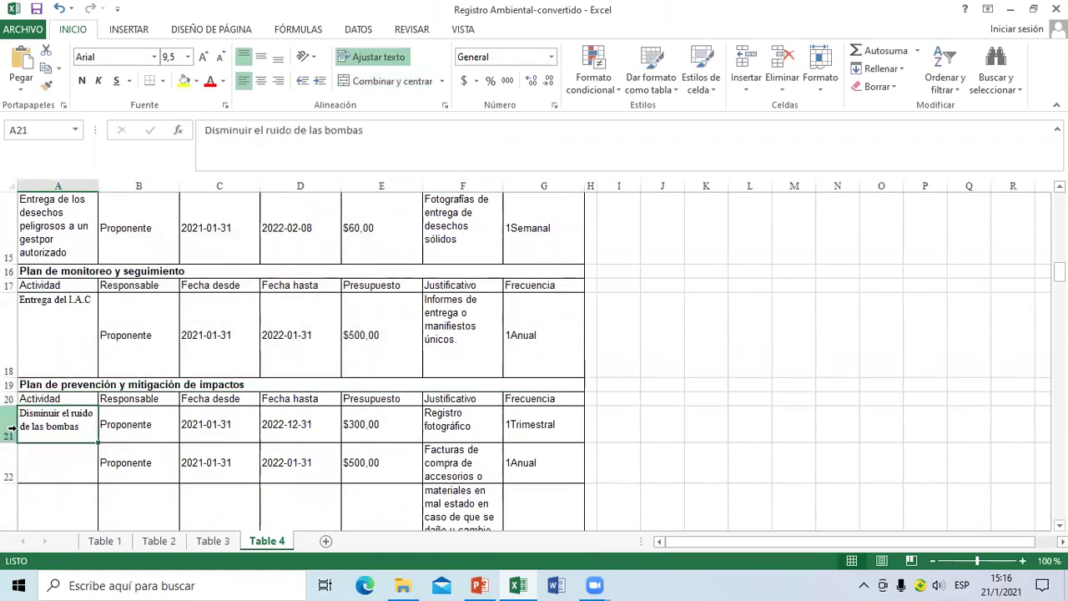
type("Aislar")
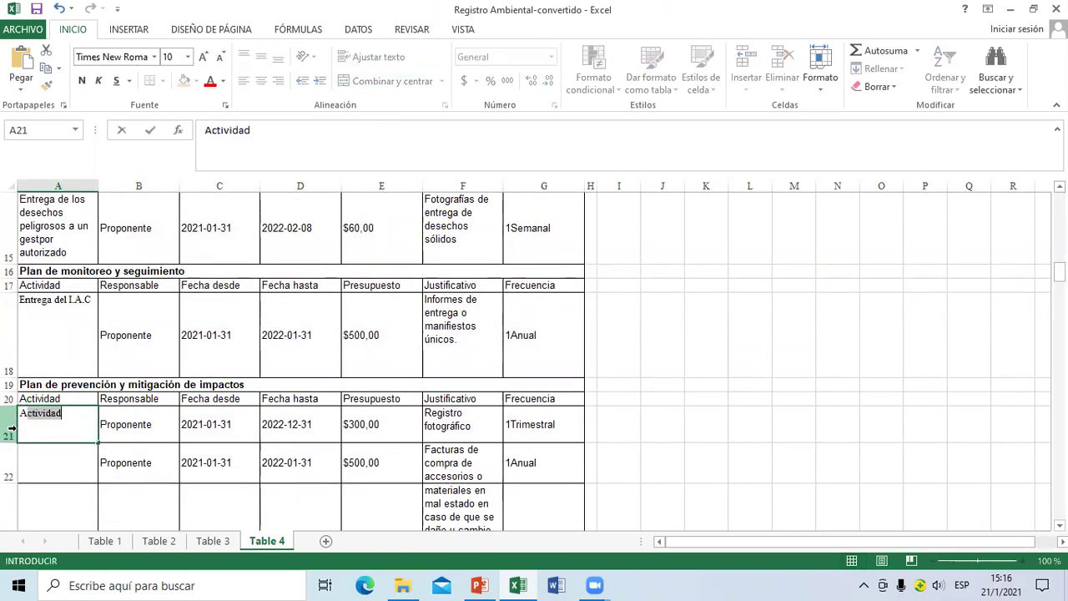
type(" el ru")
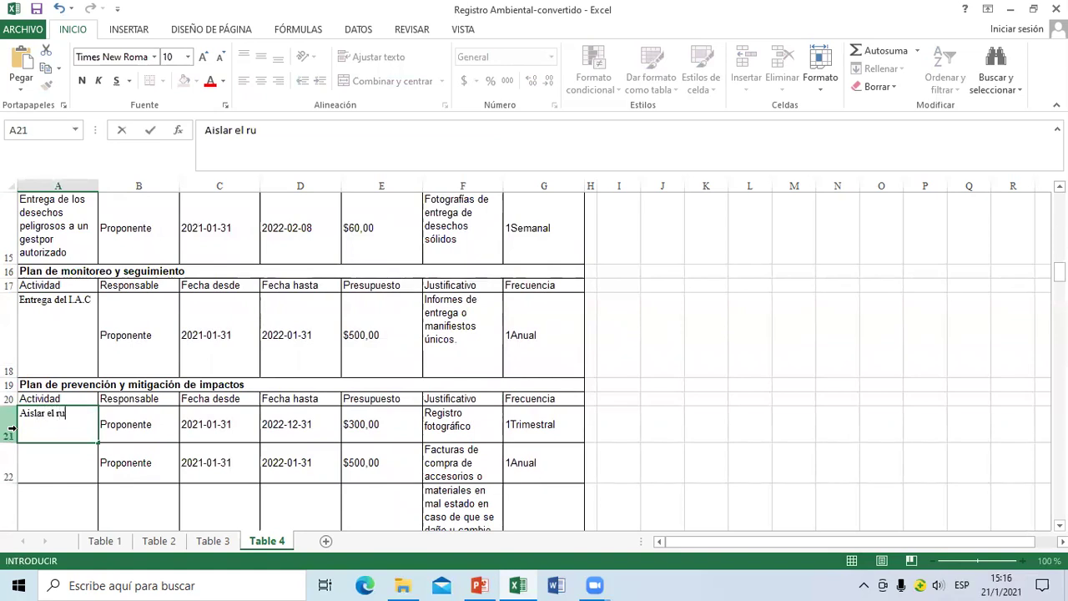
type("ido ocasiona")
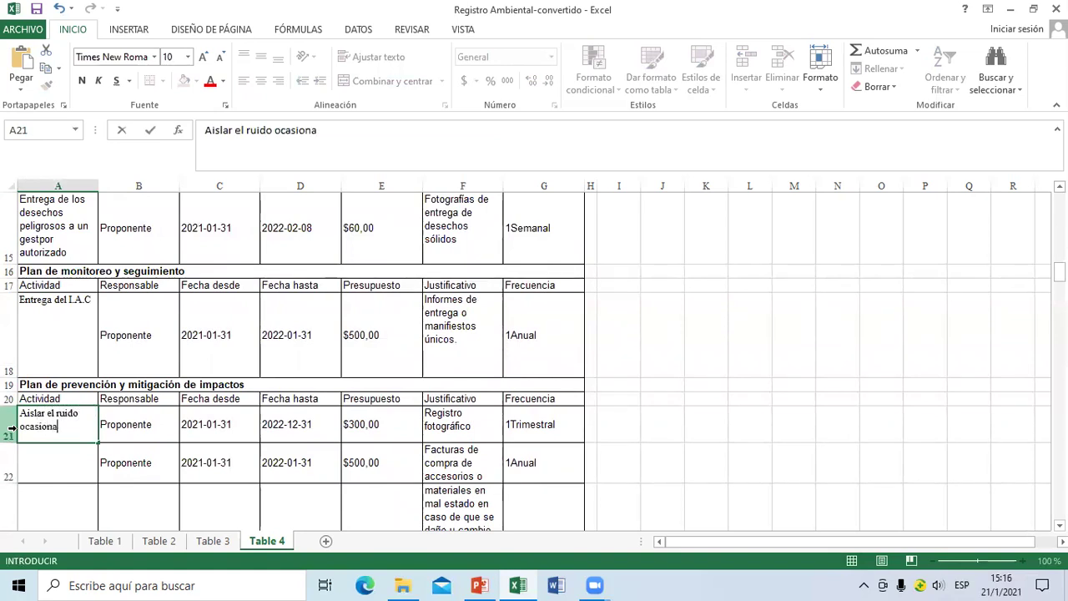
type("do por las")
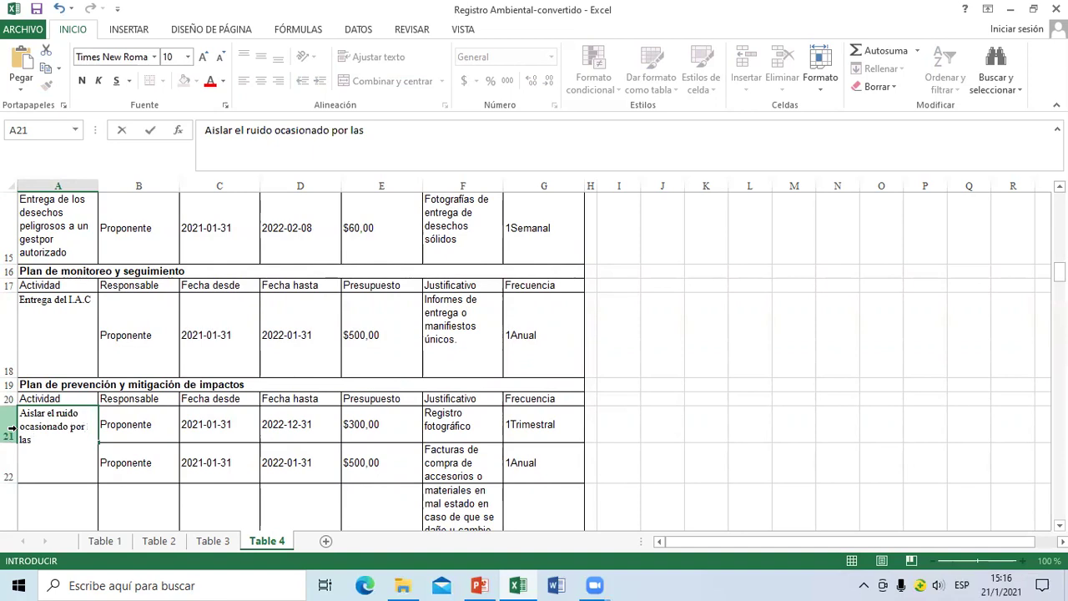
type(" bombas")
Set the Justificativo of the noise activity, in cell F21, to "Analísis de ruido" and heighten row 21 to fit its activity text.
key("Tab")
key("Tab")
key("Tab")
key("Tab")
key("Tab")
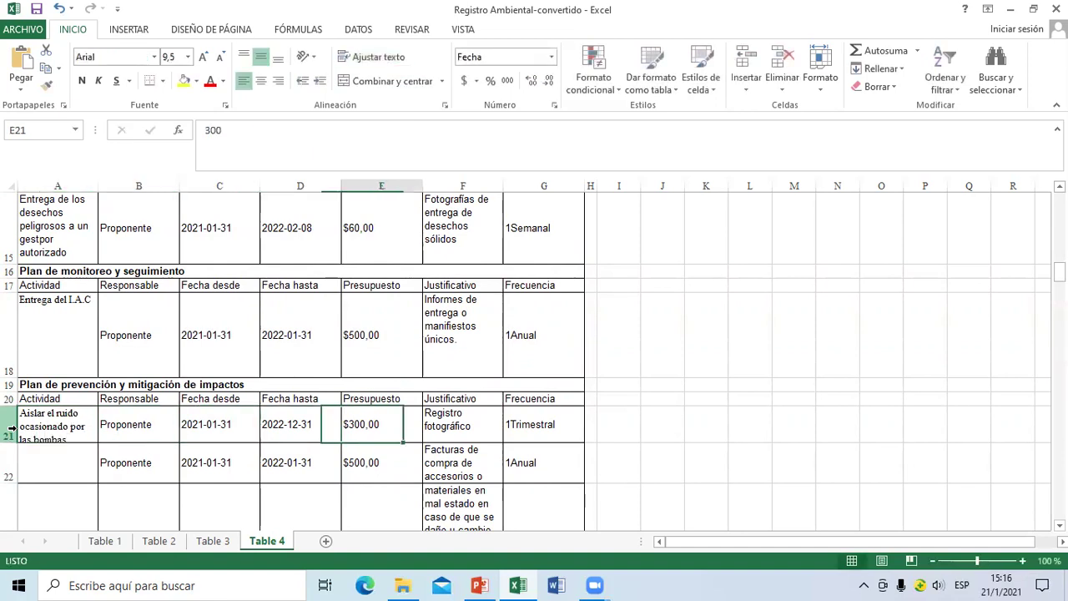
type("Analísis de ruido")
key("Down")
key("Left")
key("Left")
key("Left")
key("Left")
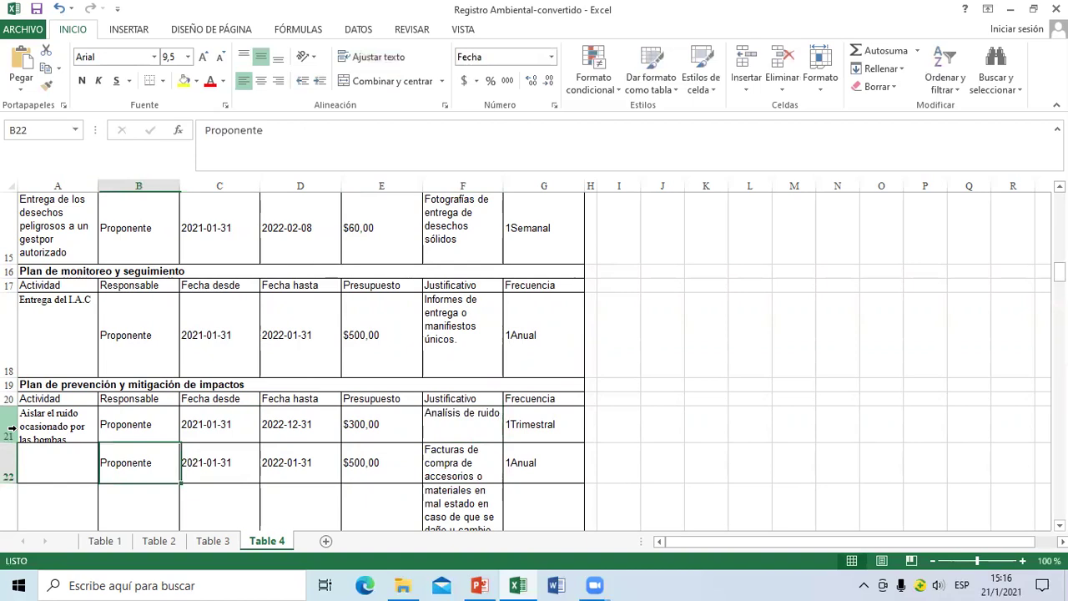
left_click_drag(9, 442, 9, 458)
Enter "Construcción de trampas de grasa" as the second Plan de prevención y mitigación de impactos activity, in cell A22.
left_click(59, 470)
scroll(60, 470, "down", 1)
left_click(60, 470)
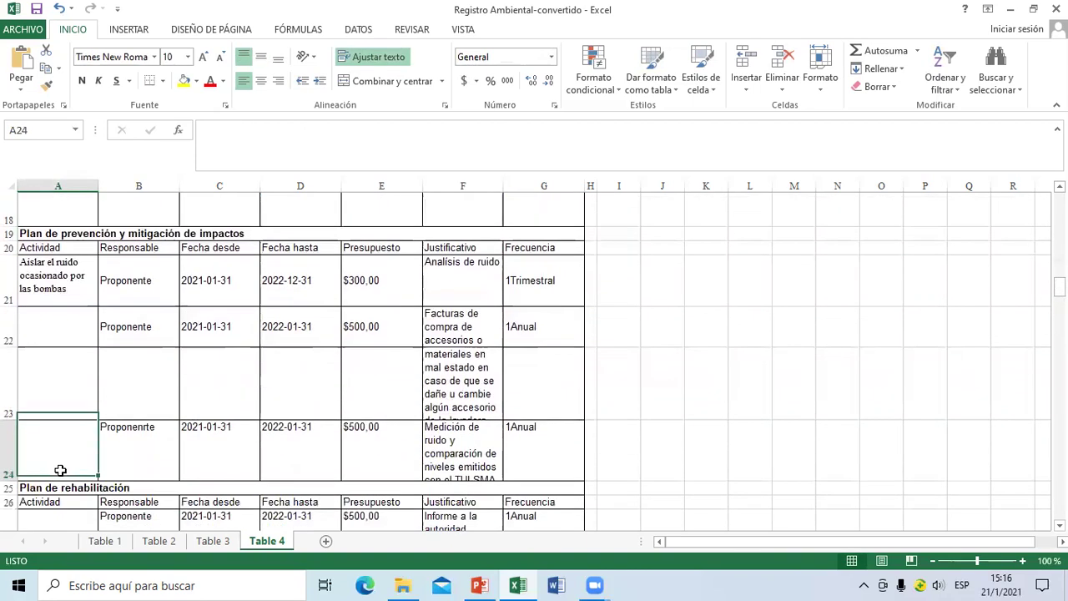
scroll(60, 469, "down", 1)
key("Up")
key("Up")
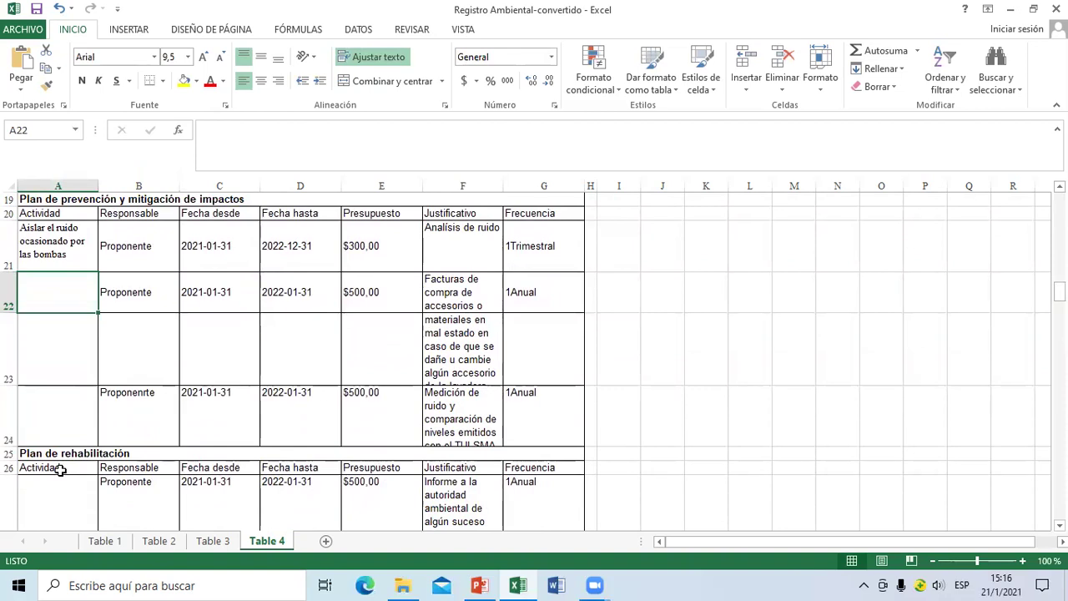
type("Construcc")
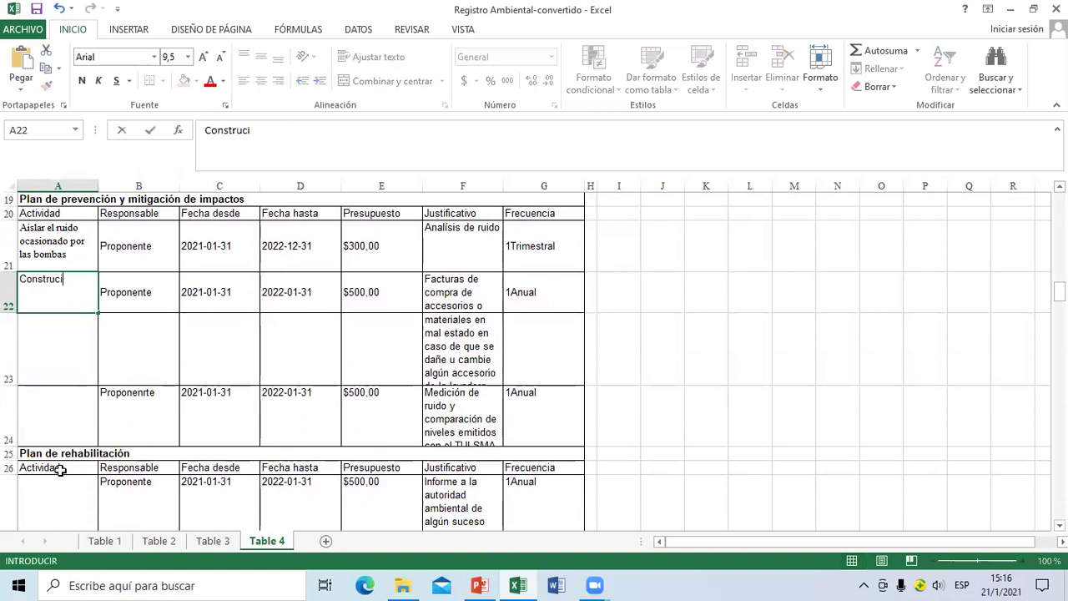
type("i")
key("BackSpace")
type("ción de trampas de grasa")
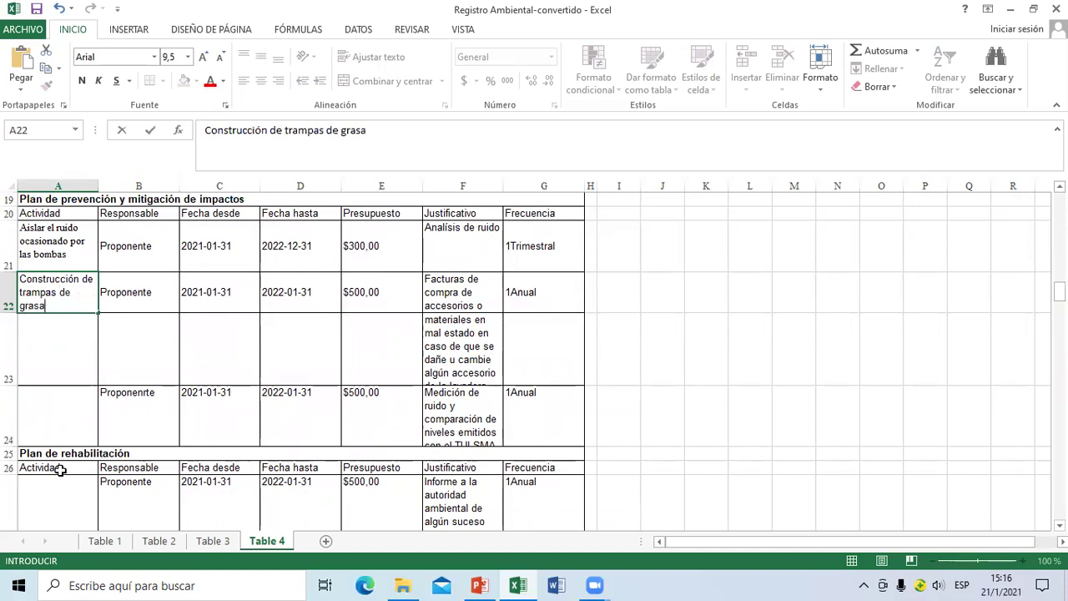
Replace the Justificativo of the grease trap activity, in cell F22, with "Fotografías".
key("Tab")
key("Tab")
key("Tab")
key("Tab")
key("Tab")
key("Delete")
key("Down")
key("shift+Down")
key("Up")
type("Fop")
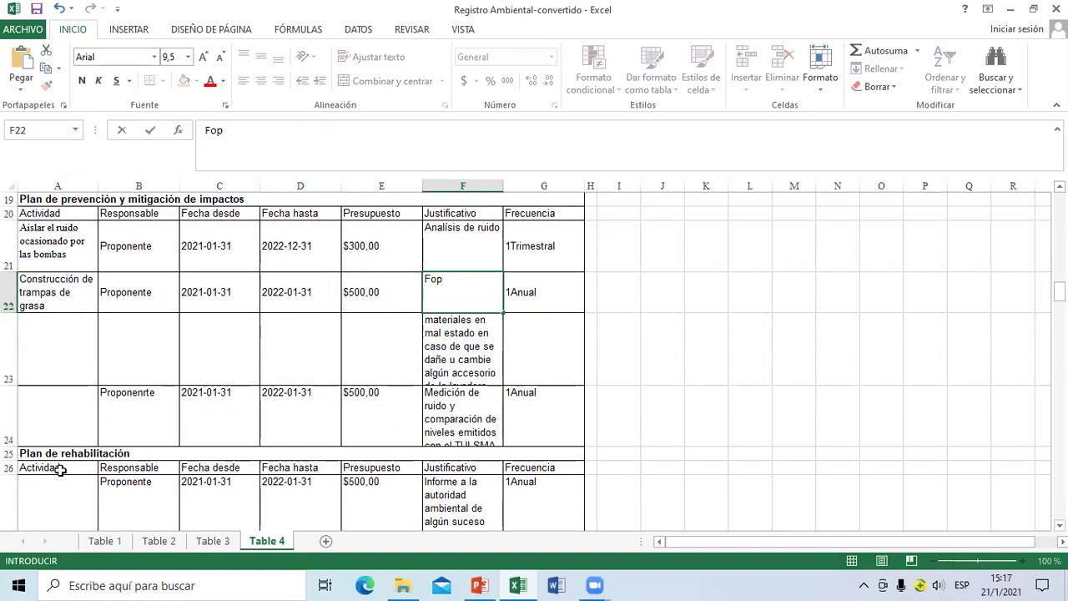
key("BackSpace")
type("tografía")
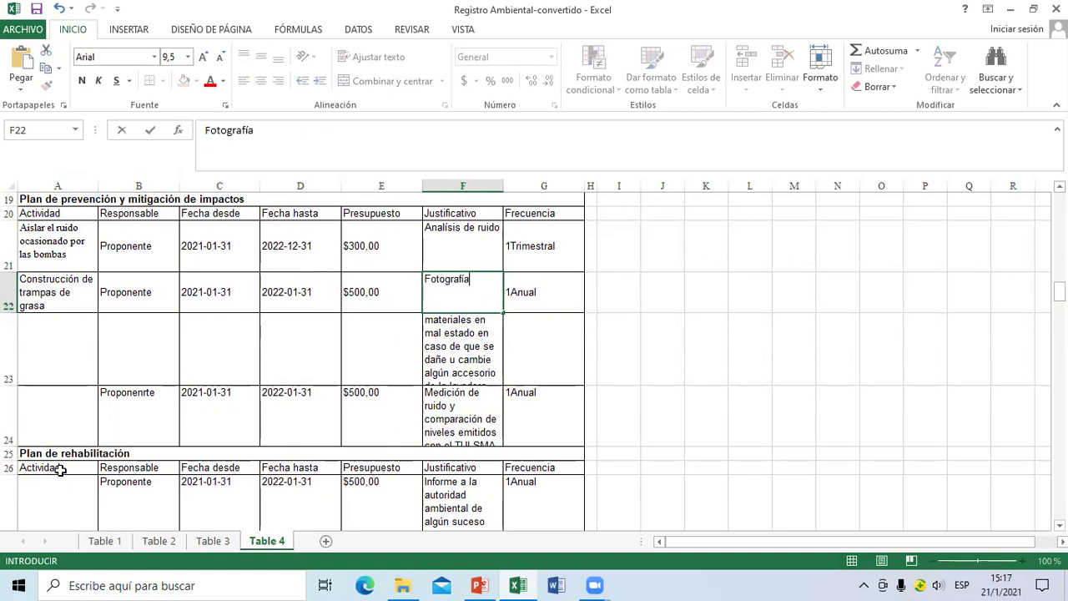
key("Return")
Clear the remaining Justificativo texts of the Plan de prevención y mitigación de impactos in cells F23 and F24.
key("Left")
key("Left")
key("Left")
key("Left")
key("Left")
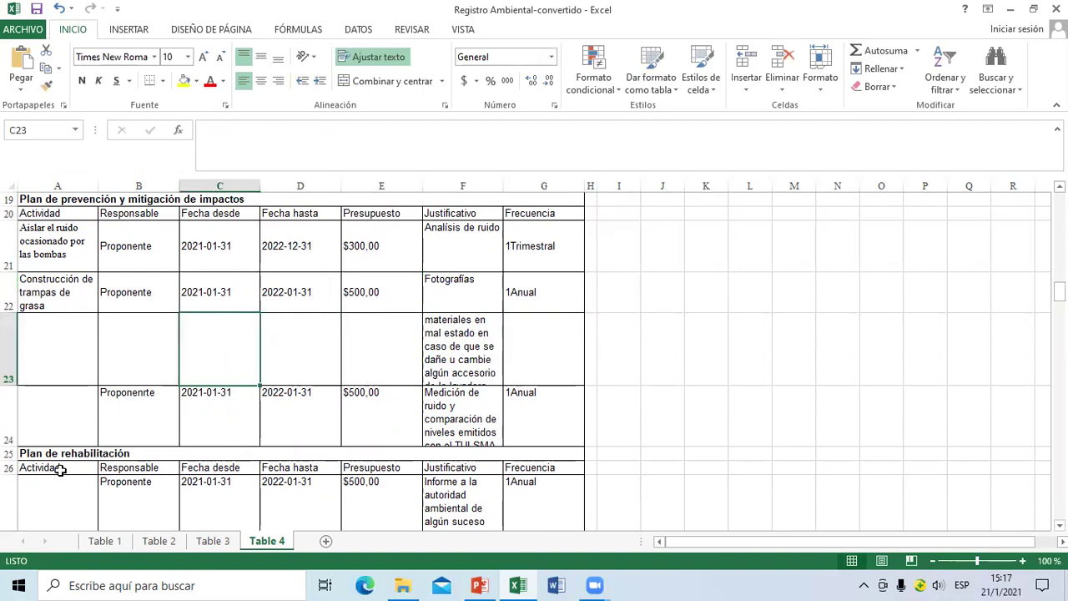
key("Right")
key("Right")
key("Right")
key("Right")
key("Right")
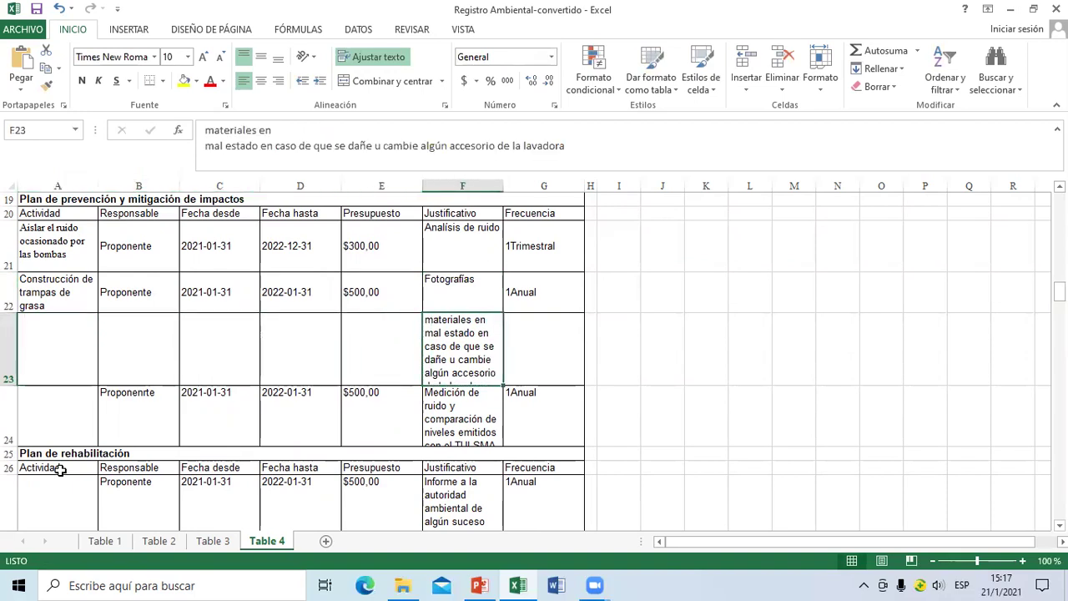
key("Delete")
key("Down")
key("Delete")
key("Left")
key("Left")
key("Left")
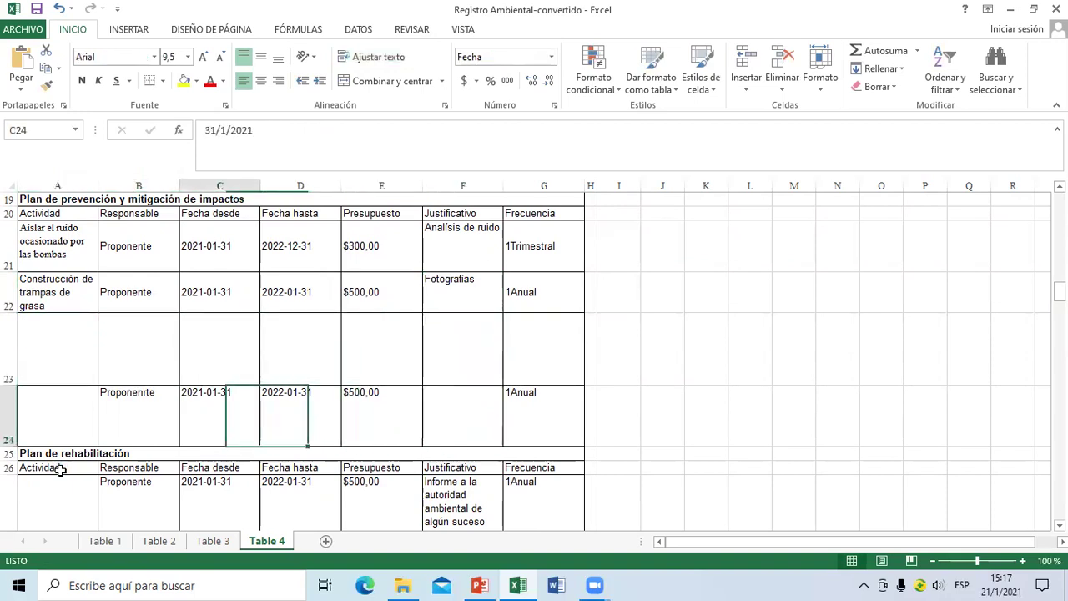
Delete the entire rows 23 and 24 at the end of the Plan de prevención y mitigación de impactos.
key("Left")
key("Left")
key("Up")
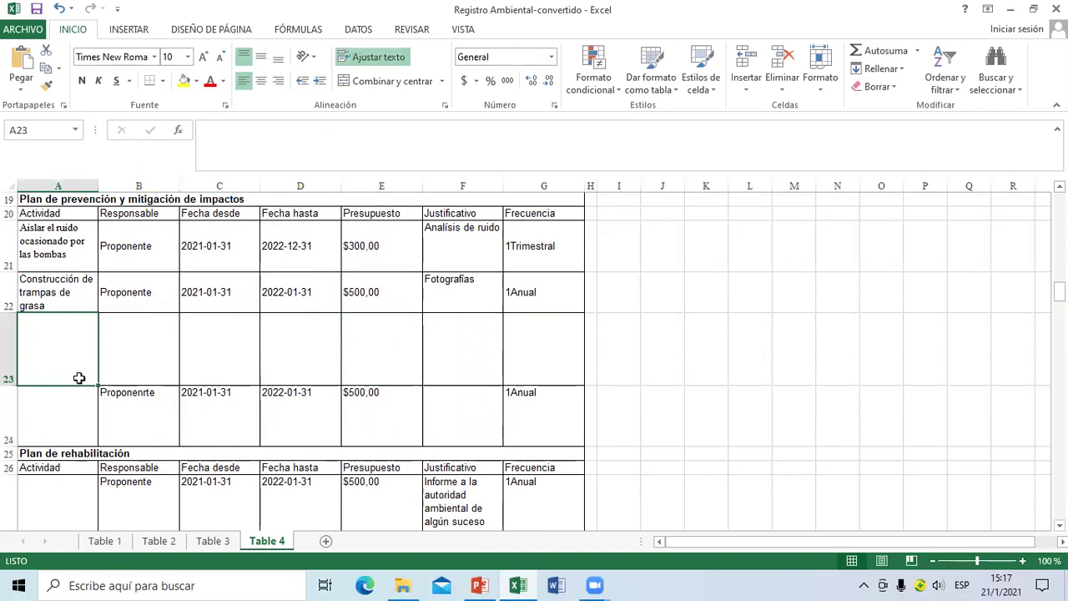
left_click_drag(72, 359, 67, 409)
right_click(67, 409)
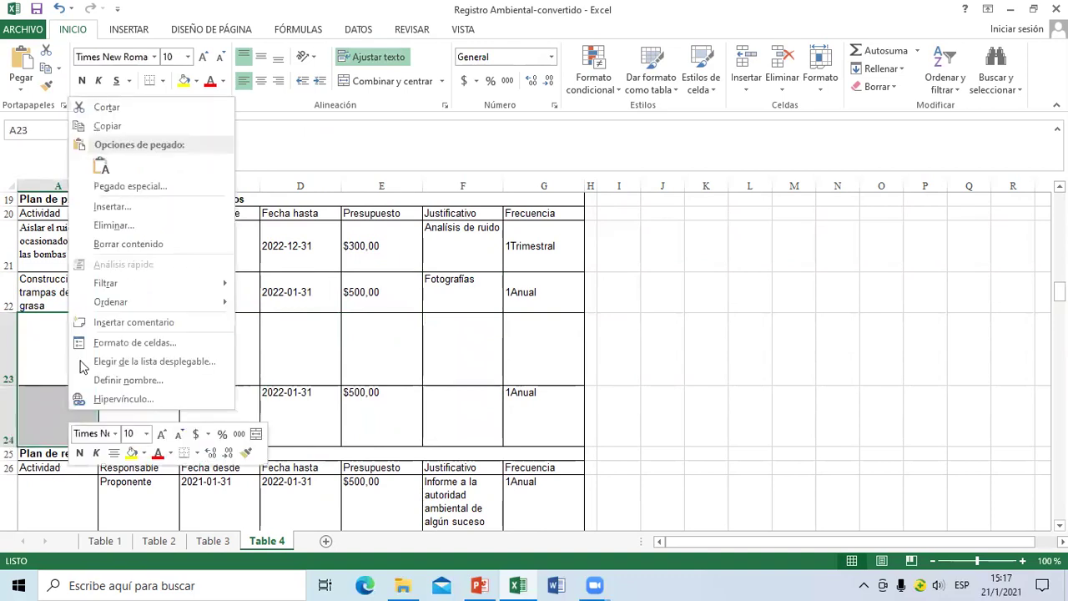
left_click(131, 231)
key("Down")
key("Return")
Enter "En el caso de existir derrame de aceites se entregara los materiales adsorventes al gestor autorizado" as the rehabilitation activity in A25 and heighten row 25.
key("Down")
key("Down")
key("Down")
key("Down")
key("Down")
key("Down")
key("Down")
key("Down")
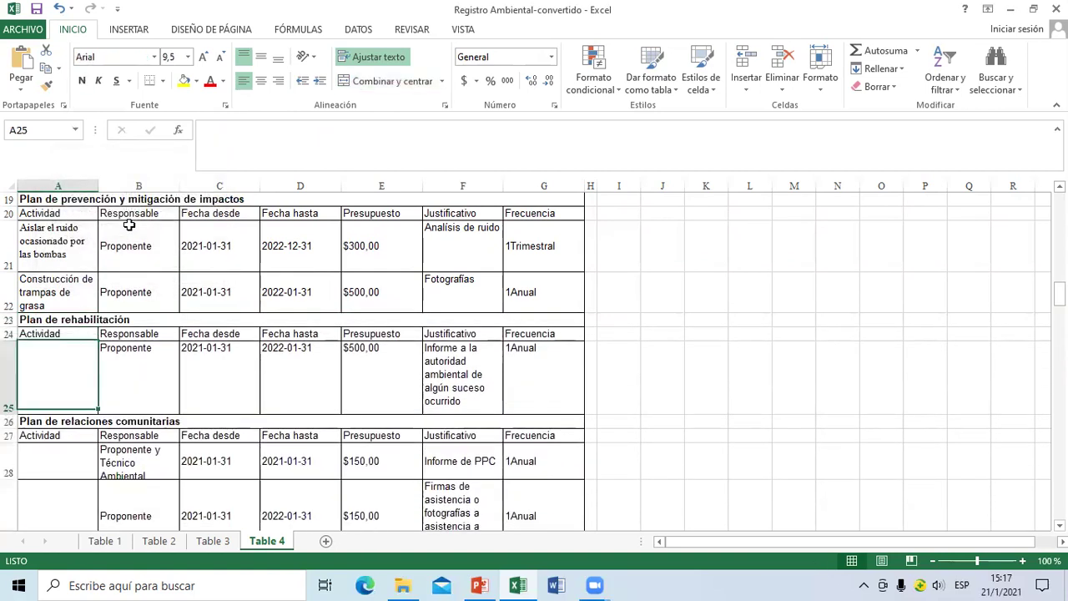
key("Up")
key("Up")
key("Up")
key("Up")
key("Up")
key("Up")
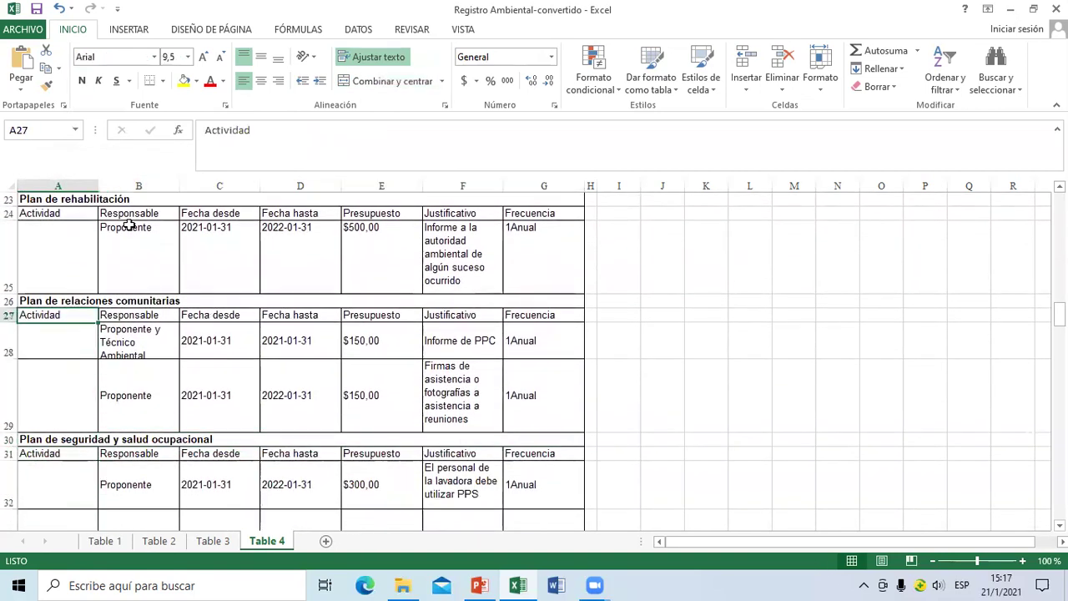
type("En ")
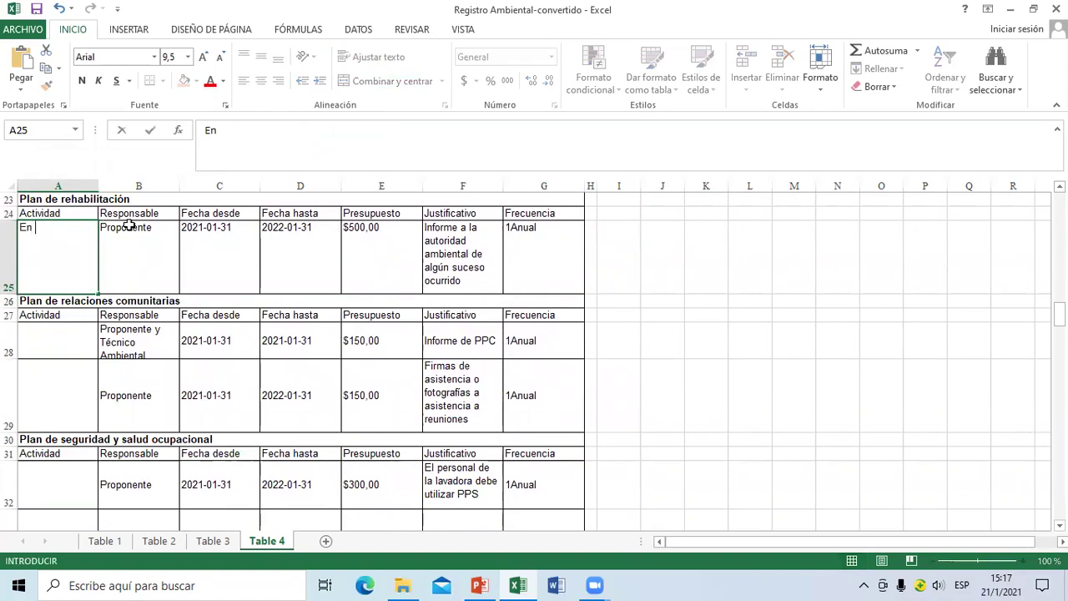
type("el caso de exit")
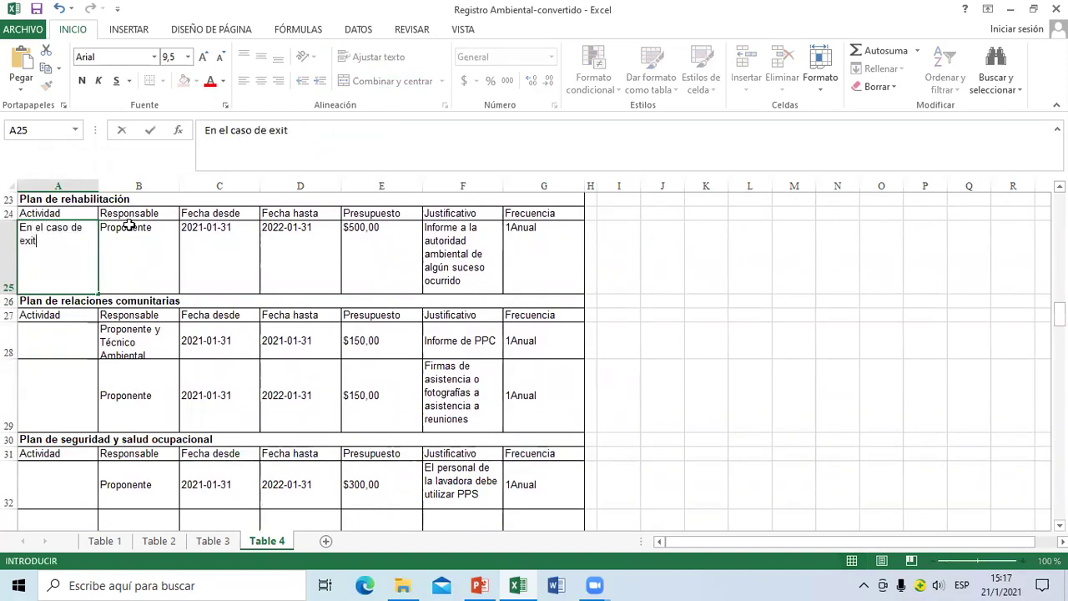
key("BackSpace")
type("stir derrame")
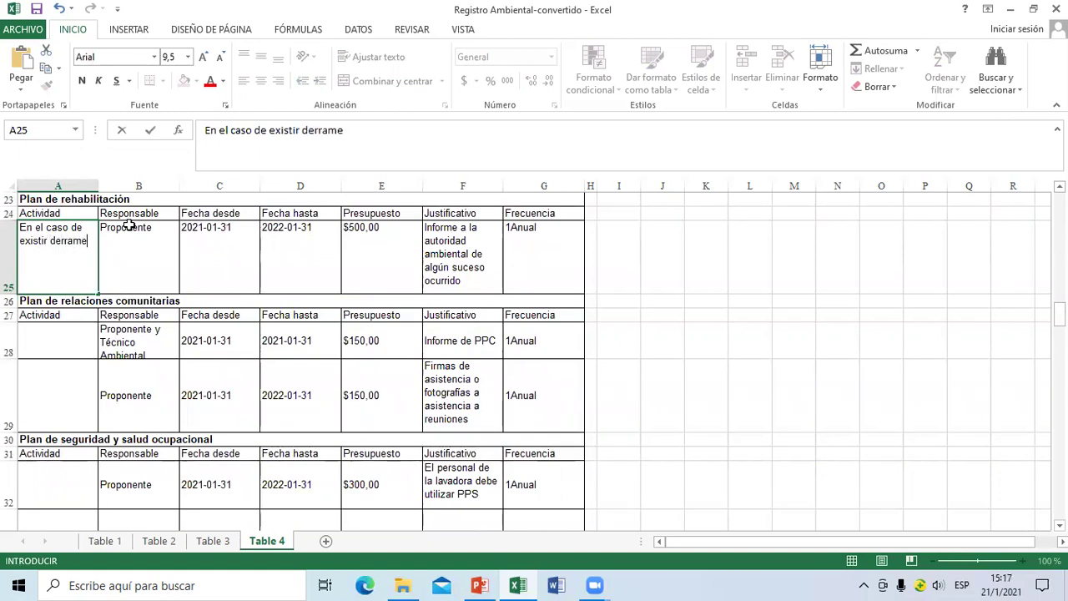
type(" de aceites")
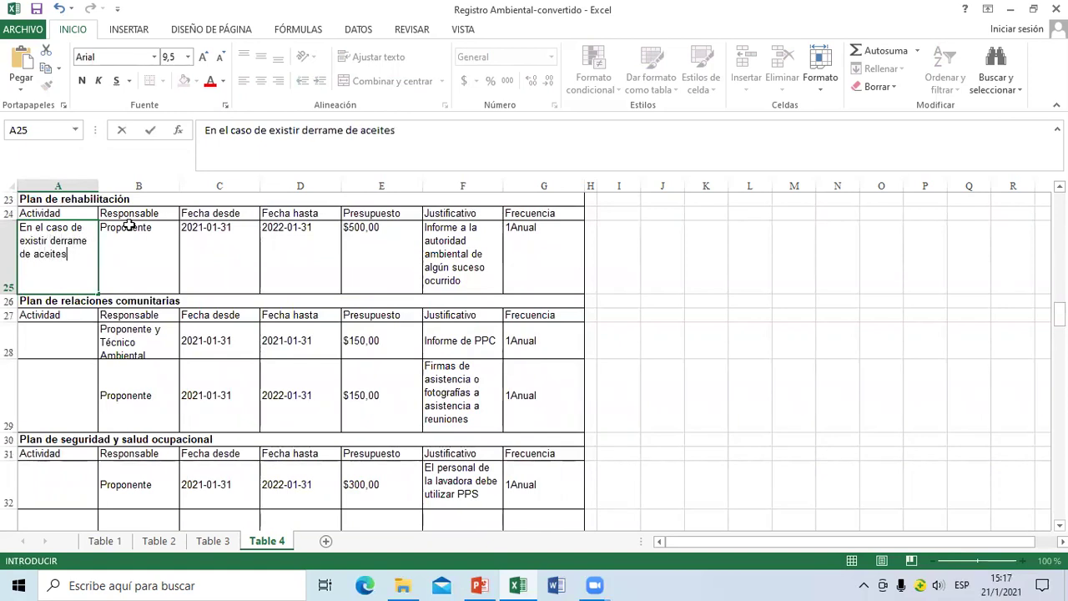
type(" se entregara")
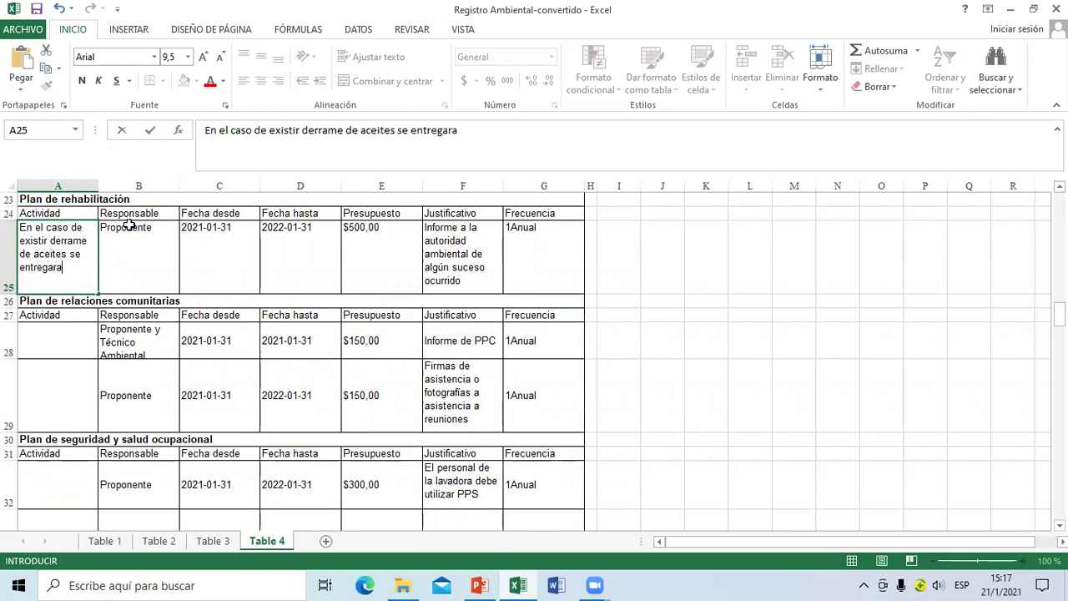
type(" lo")
type("s")
type(" materiales a")
type("dsorve")
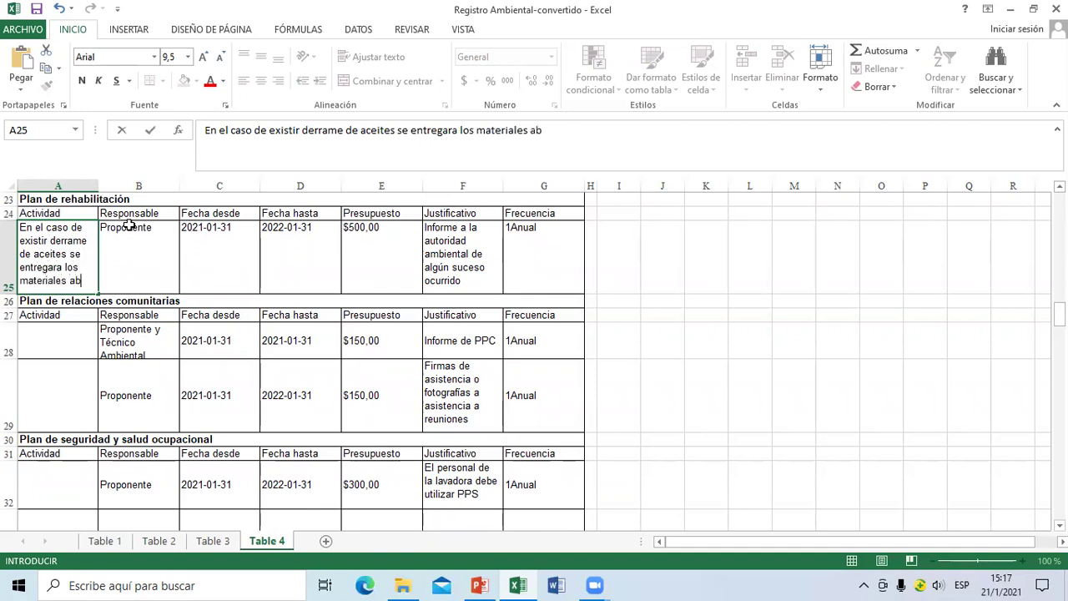
type("nt")
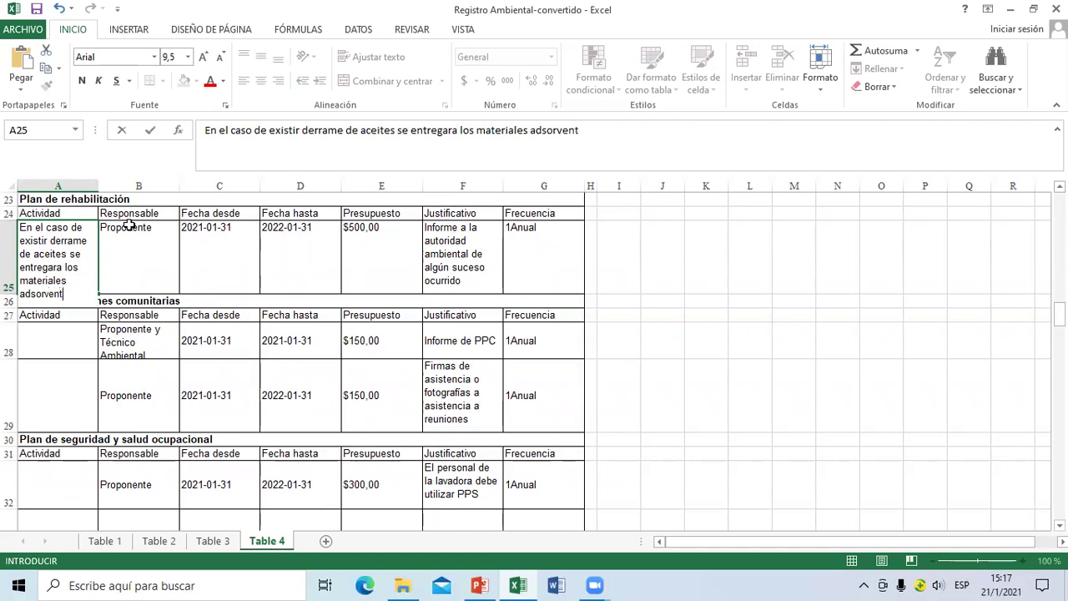
type("es al gestor auti")
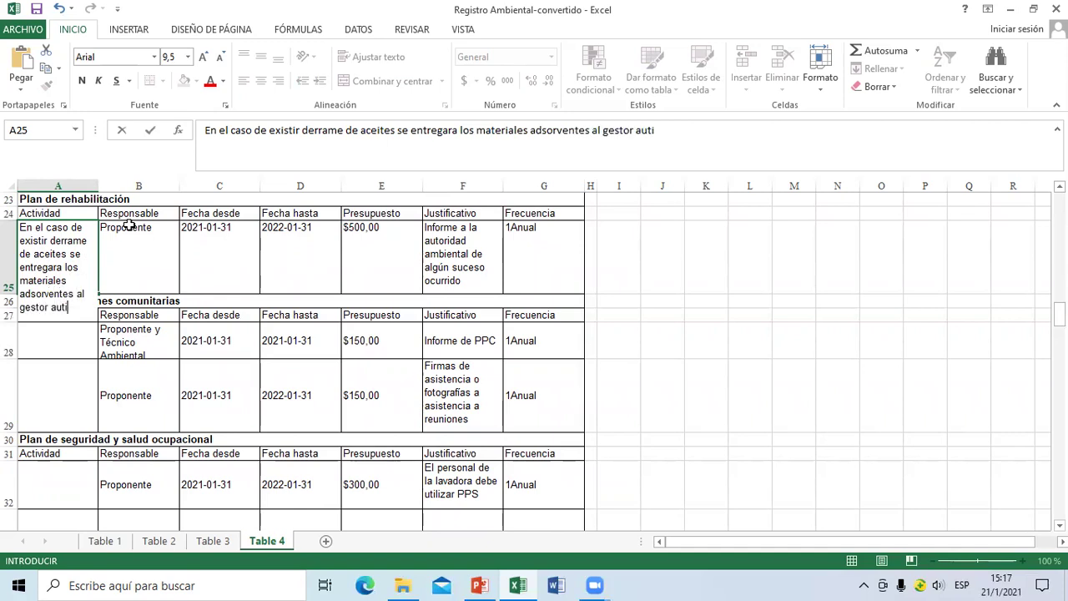
key("BackSpace")
type("orizado")
key("Return")
key("Return")
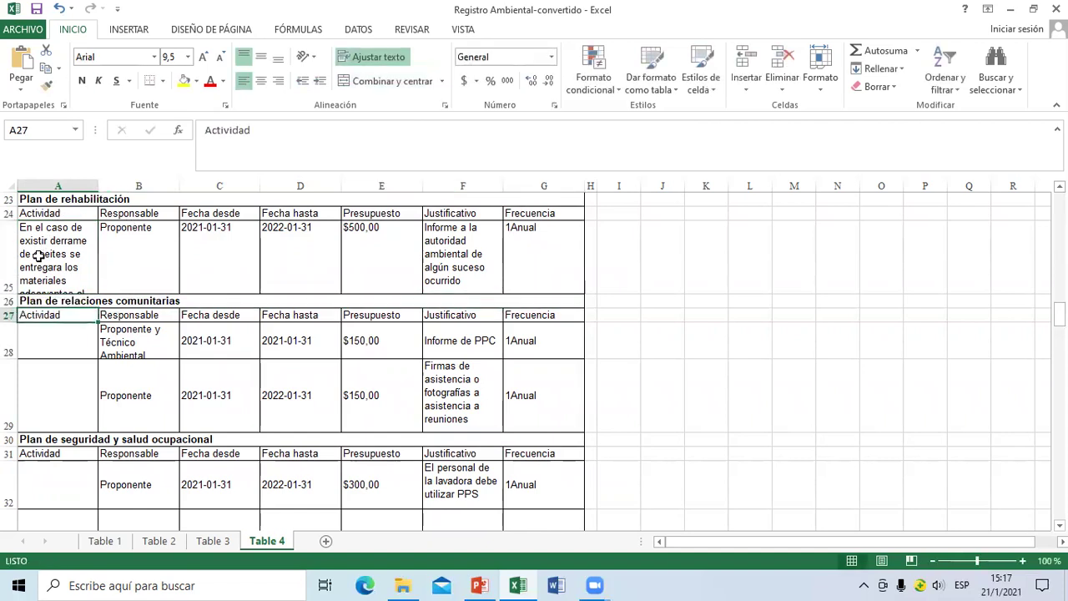
left_click_drag(7, 290, 7, 317)
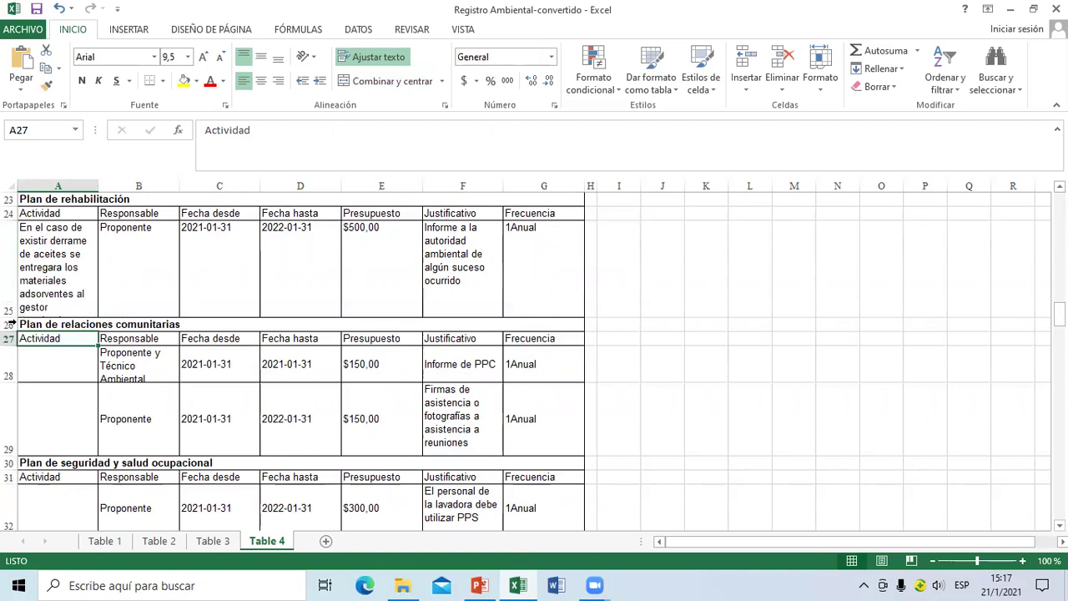
Enter "Socialización del cumplimiento del P.M.A." as the first Plan de relaciones comunitarias activity, in cell A28, and heighten row 28 to fit.
left_click(64, 378)
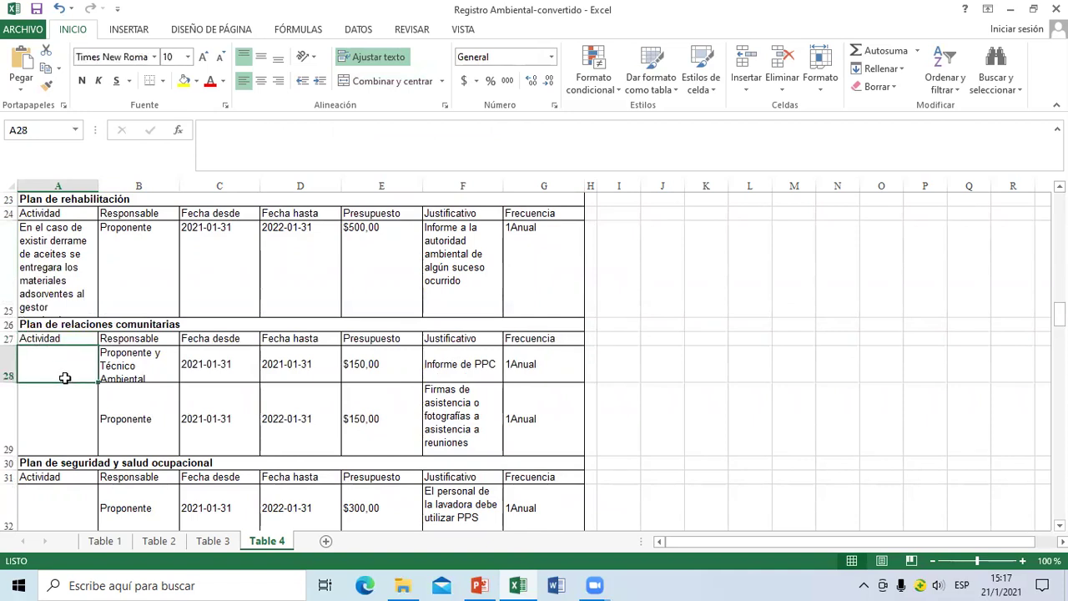
type("S")
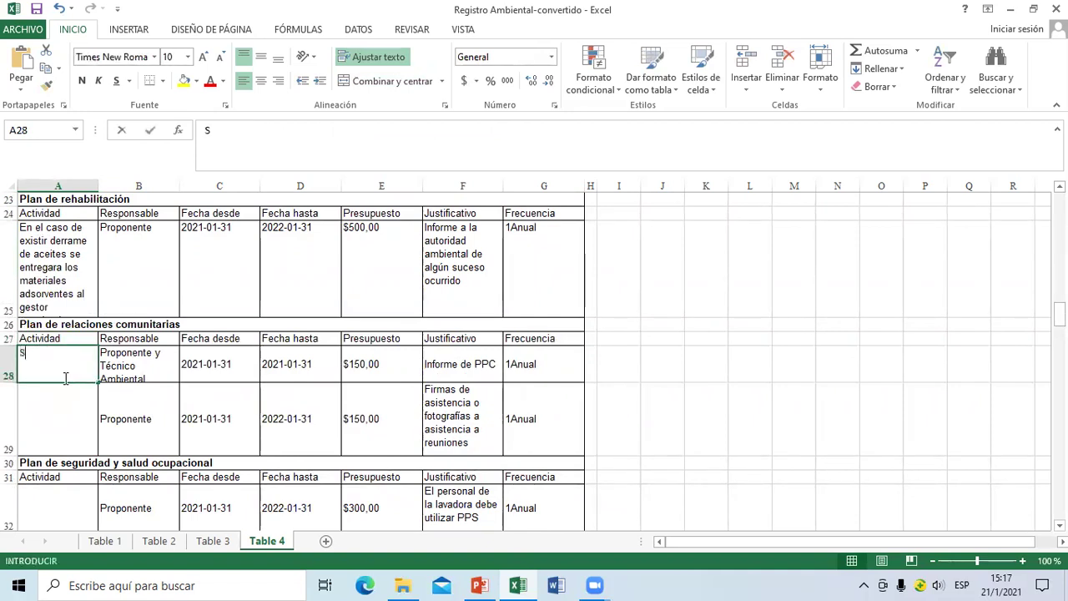
type("ocialización de")
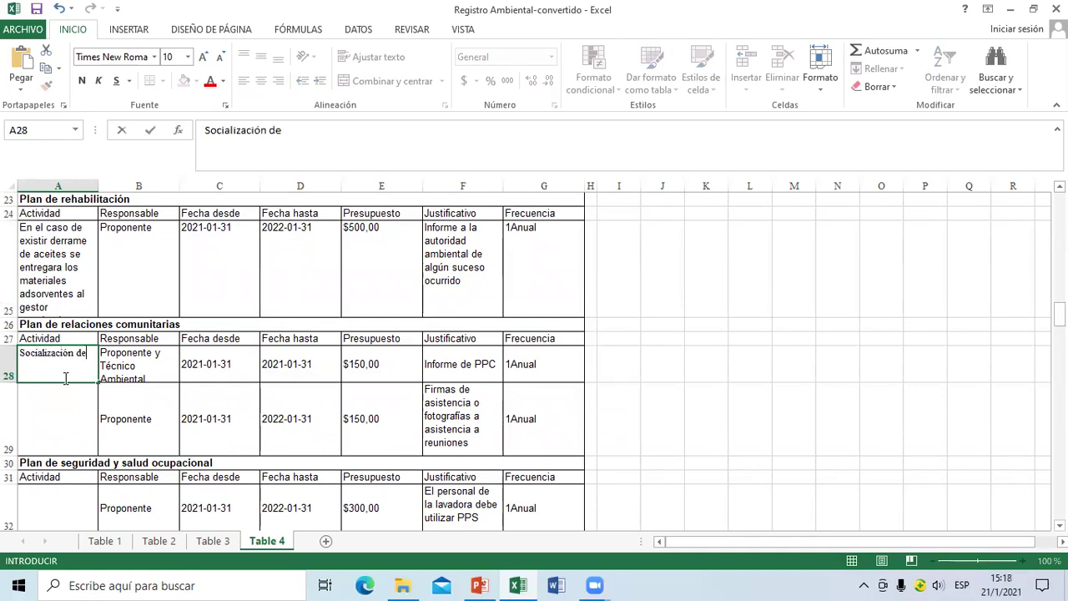
type("l cumplimiento del")
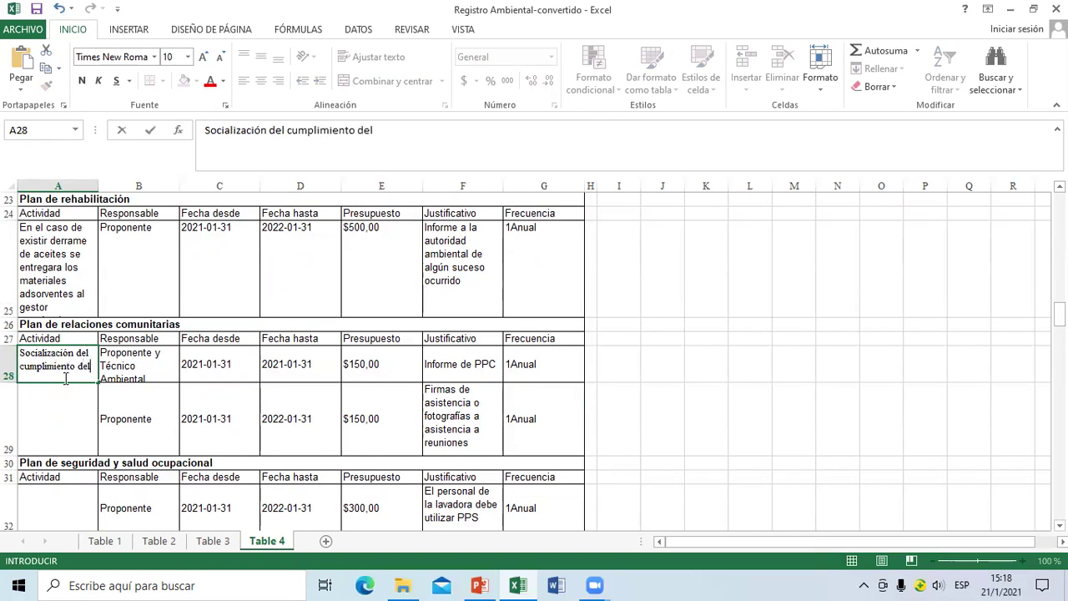
type(" P.M.A.")
key("Return")
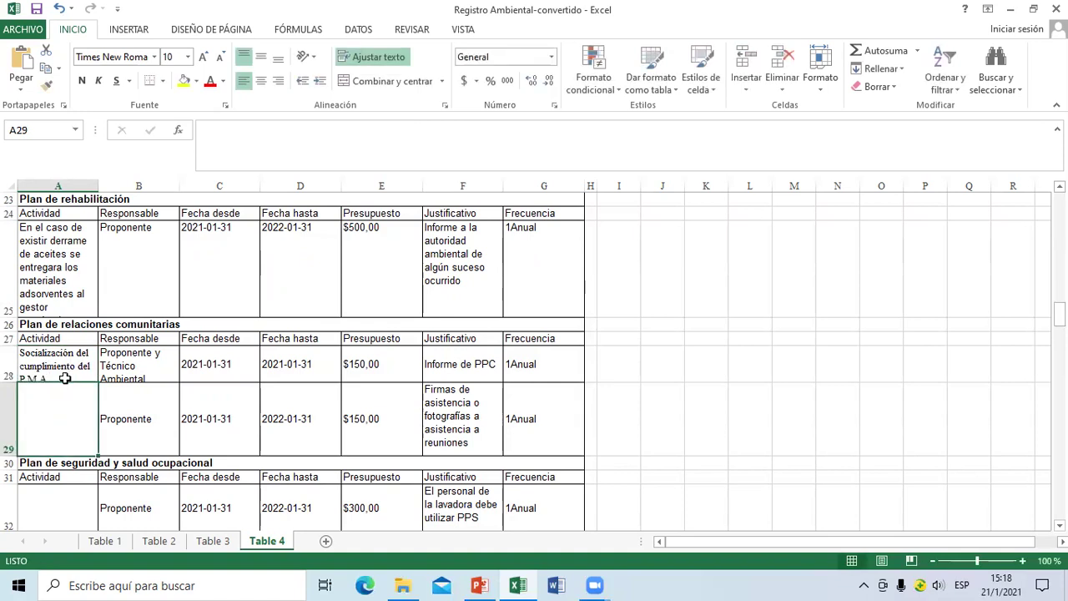
left_click_drag(7, 383, 8, 393)
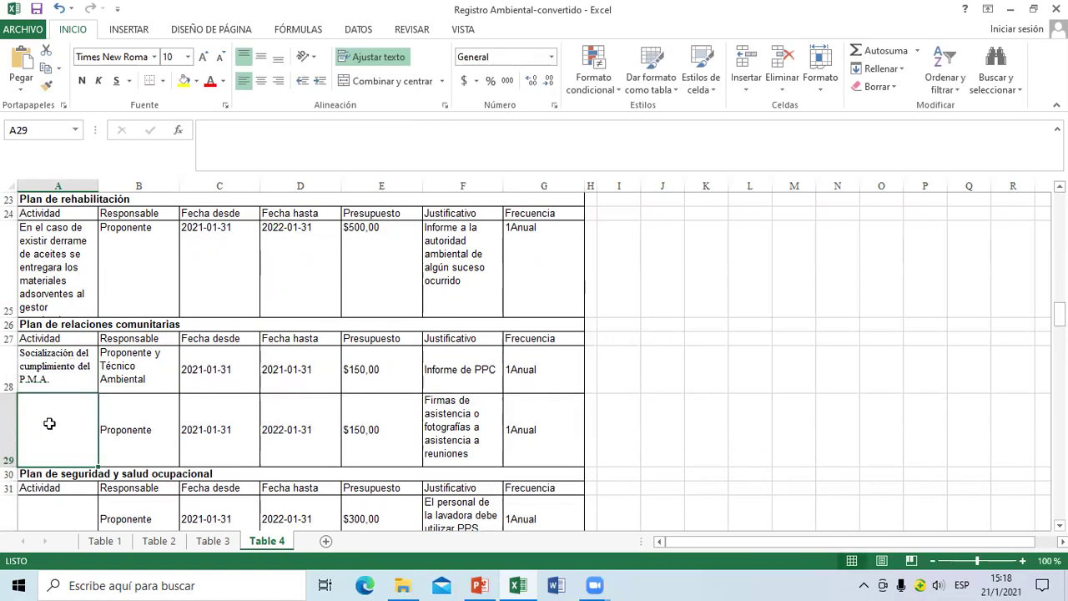
Enter "Socialización con las autoridades ambientales de la ciudad." as the second Plan de relaciones comunitarias activity, in cell A29.
type("S")
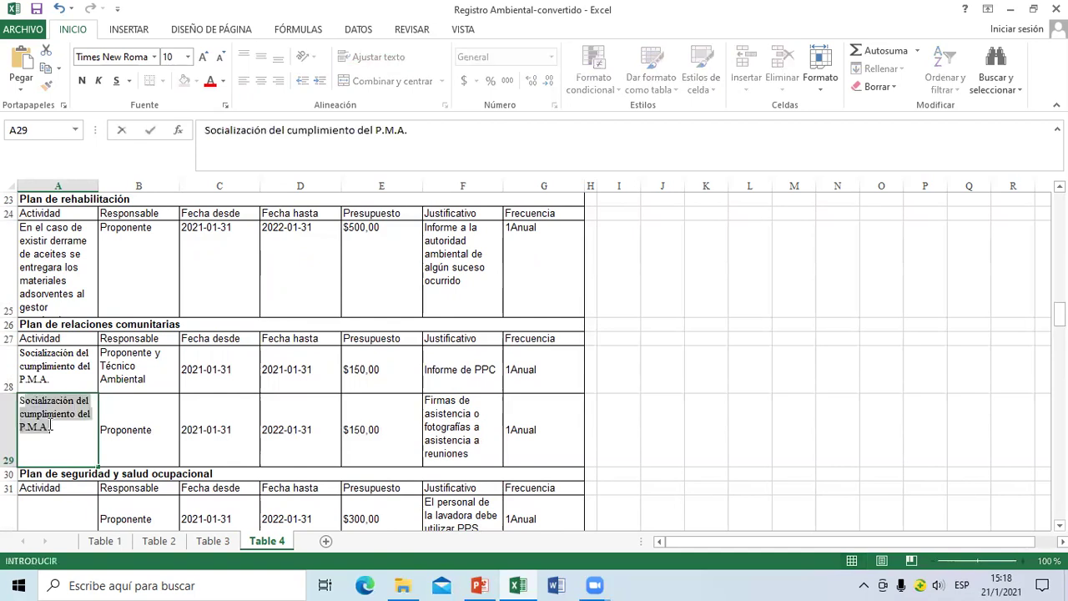
type("ocialización con las autoridades")
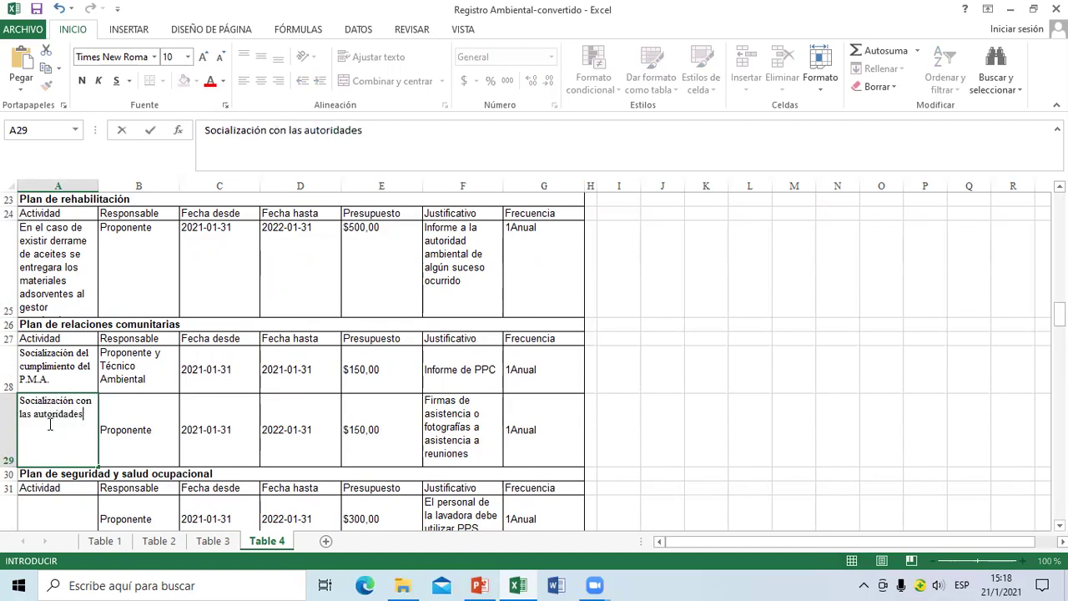
type(" ambientales ")
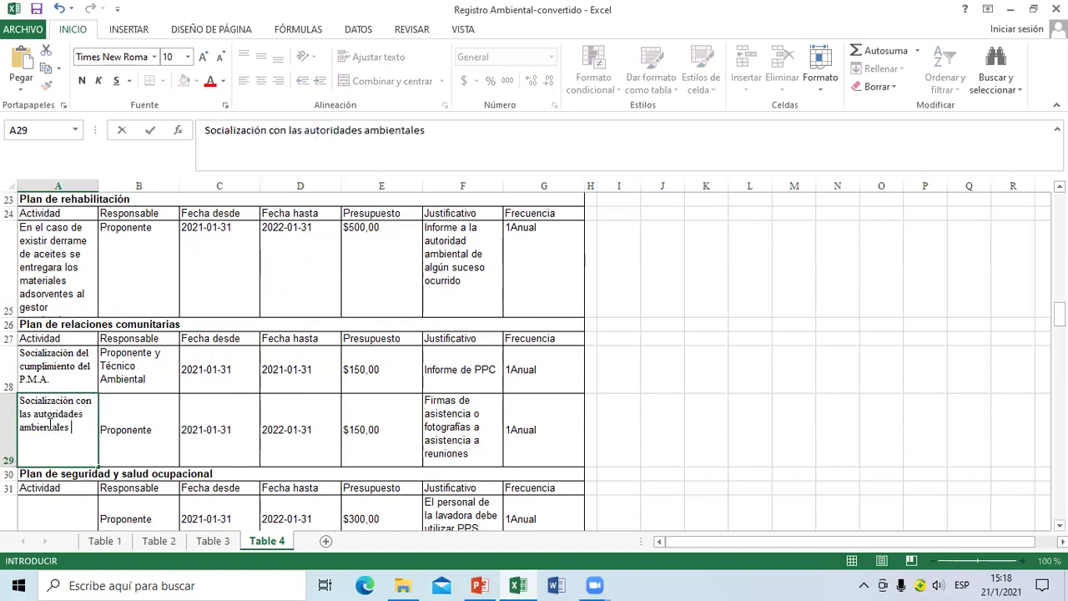
type("de la ciudad.")
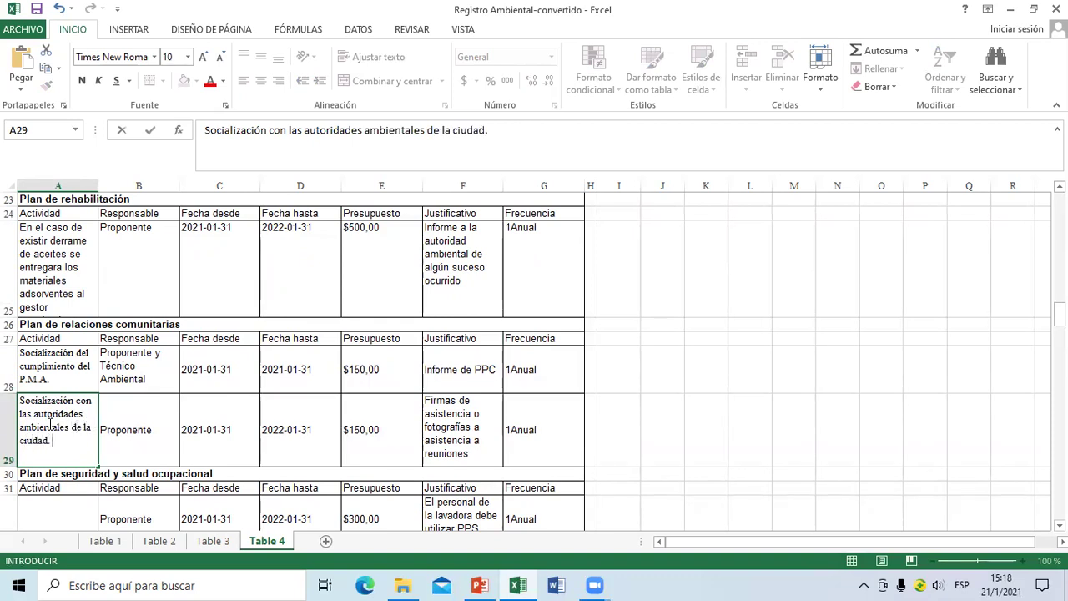
key("Return")
Enter "Entrega de EPP" as the first Plan de seguridad y salud ocupacional activity, in cell A32.
key("Return")
key("Return")
key("Return")
key("Return")
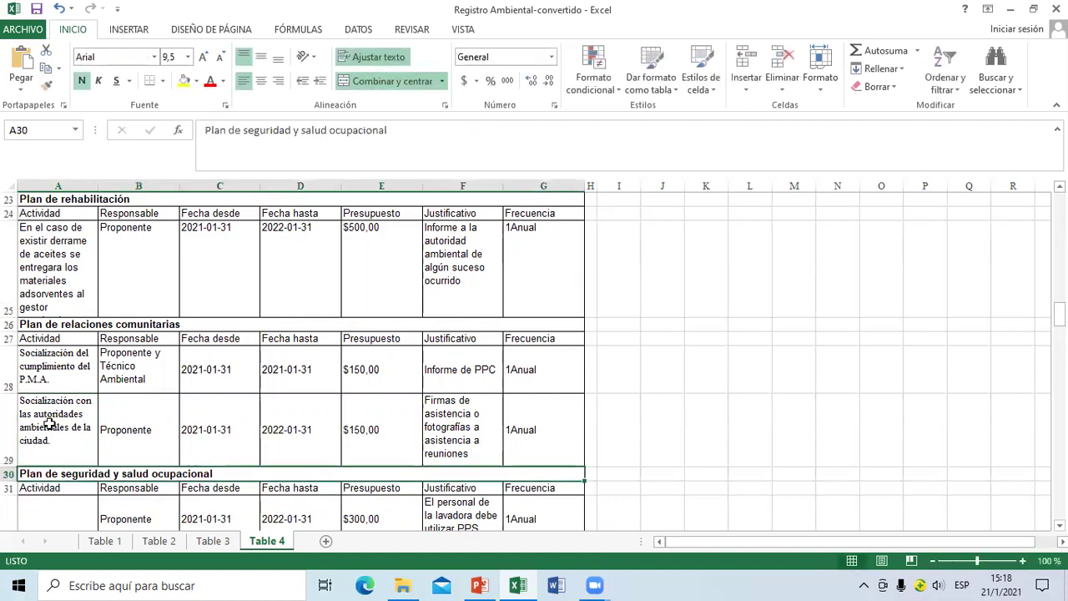
key("Up")
key("Up")
key("Up")
key("Up")
key("Up")
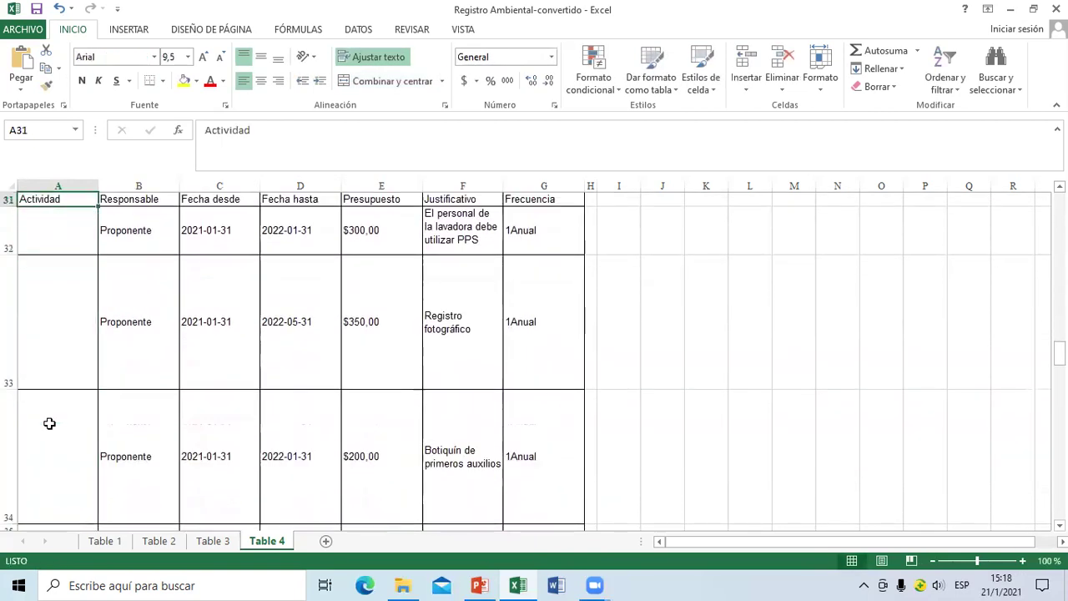
key("Down")
key("Down")
key("Down")
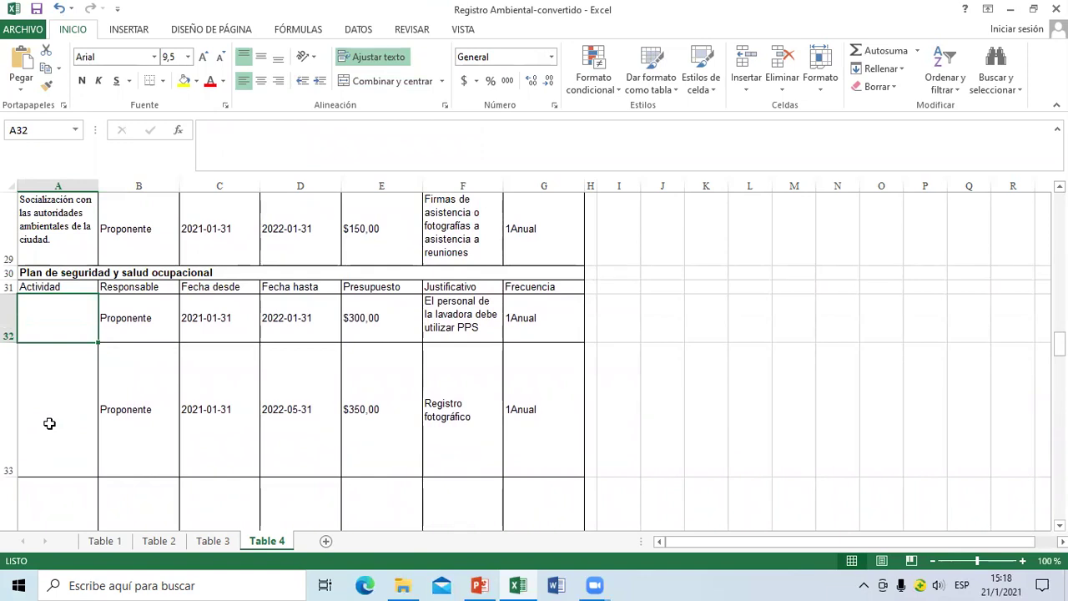
type("En")
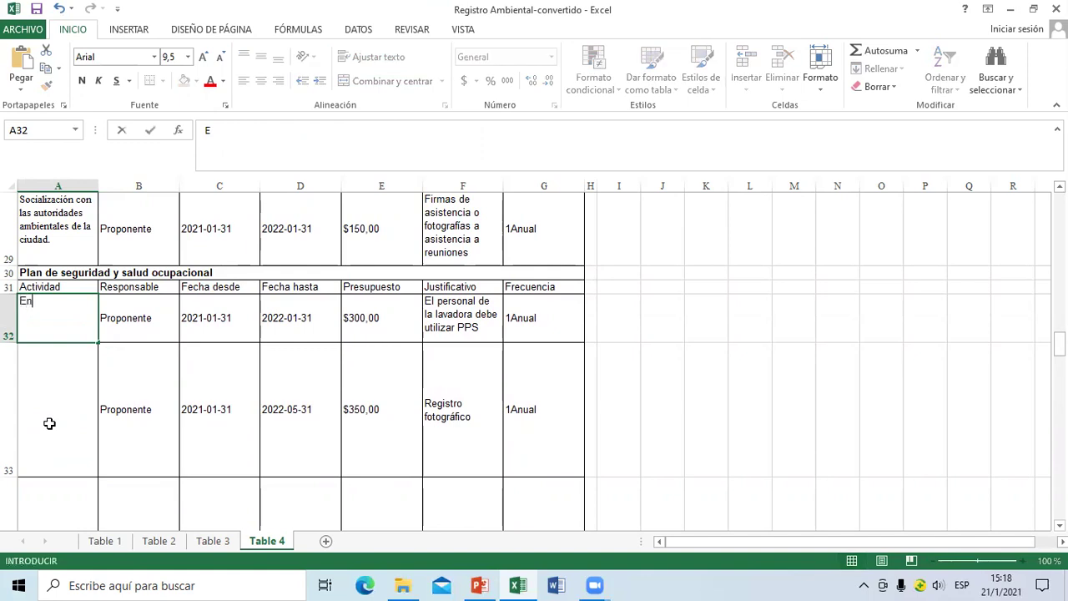
type("trega de equipos de P")
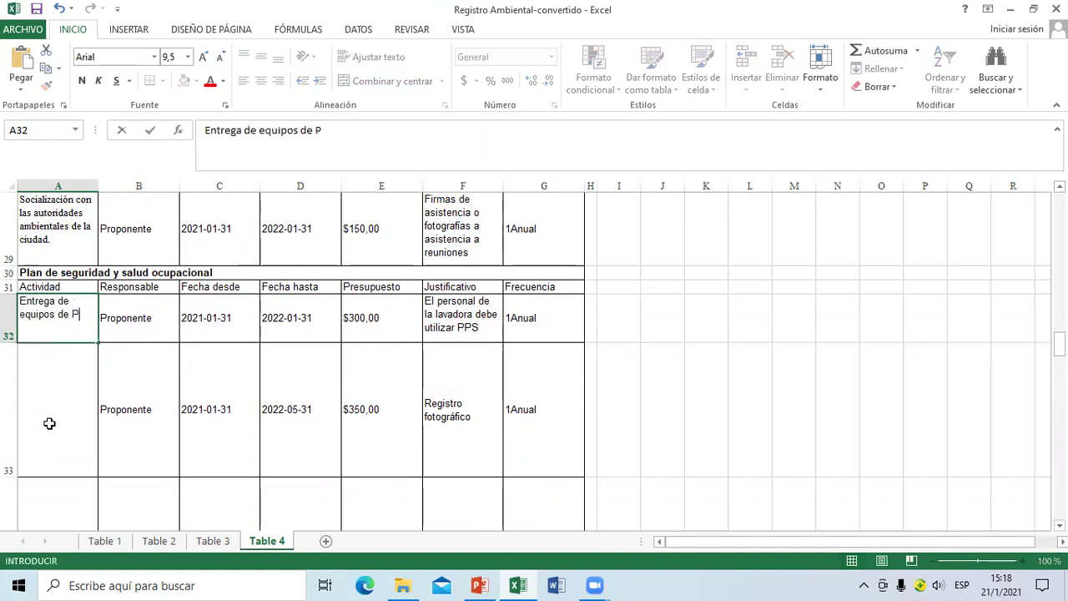
key("BackSpace")
key("BackSpace")
key("BackSpace")
key("BackSpace")
key("BackSpace")
key("BackSpace")
key("BackSpace")
key("BackSpace")
key("BackSpace")
key("BackSpace")
key("BackSpace")
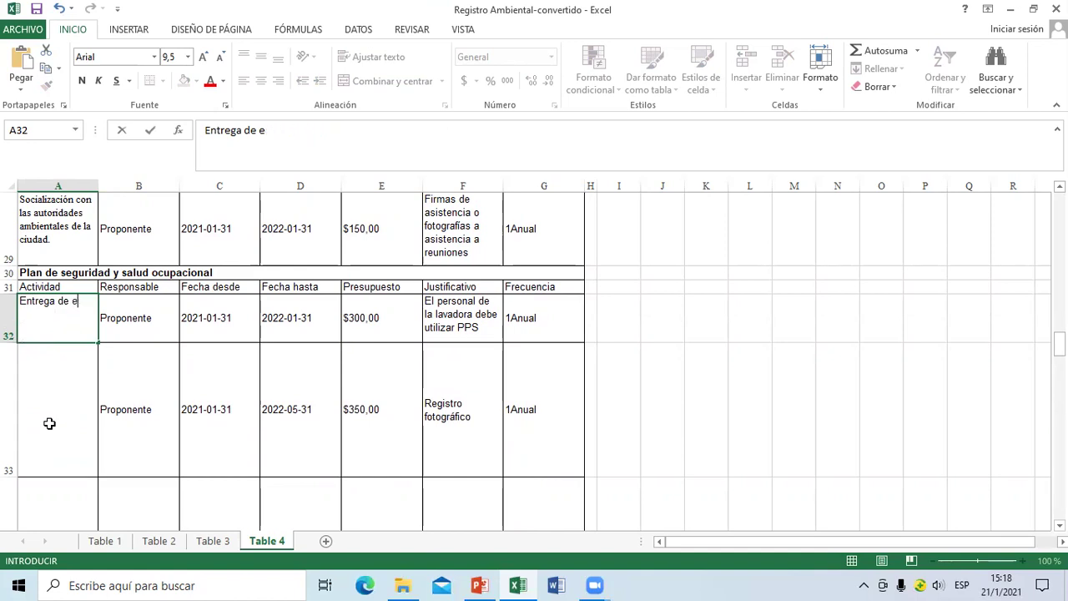
type("PP")
Enter "Entrega de EPI" as the second Plan de seguridad y salud ocupacional activity, in cell A33.
left_click(49, 423)
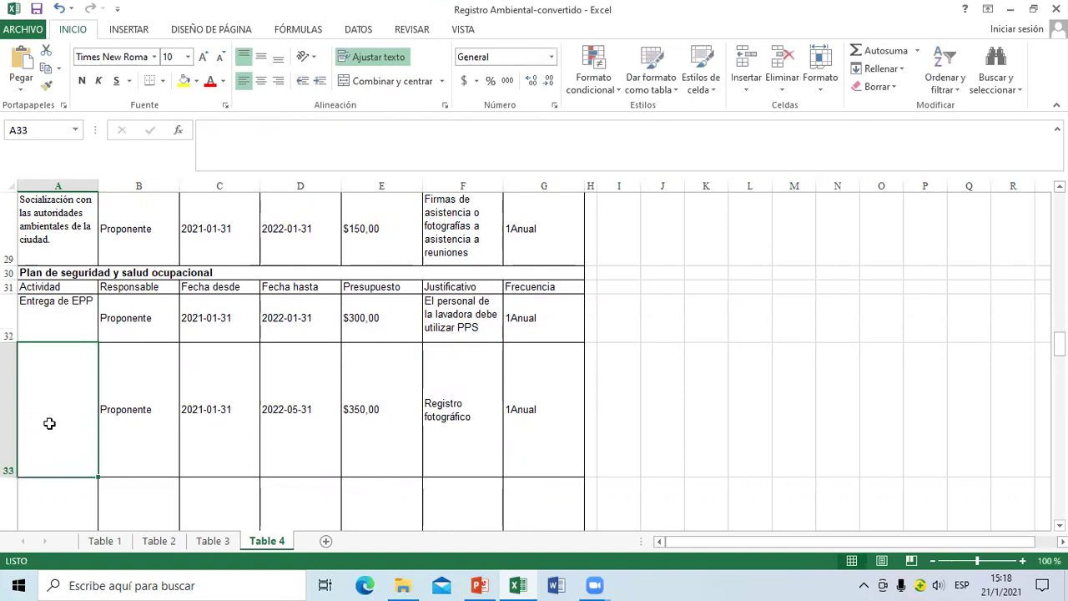
type("Entrega d")
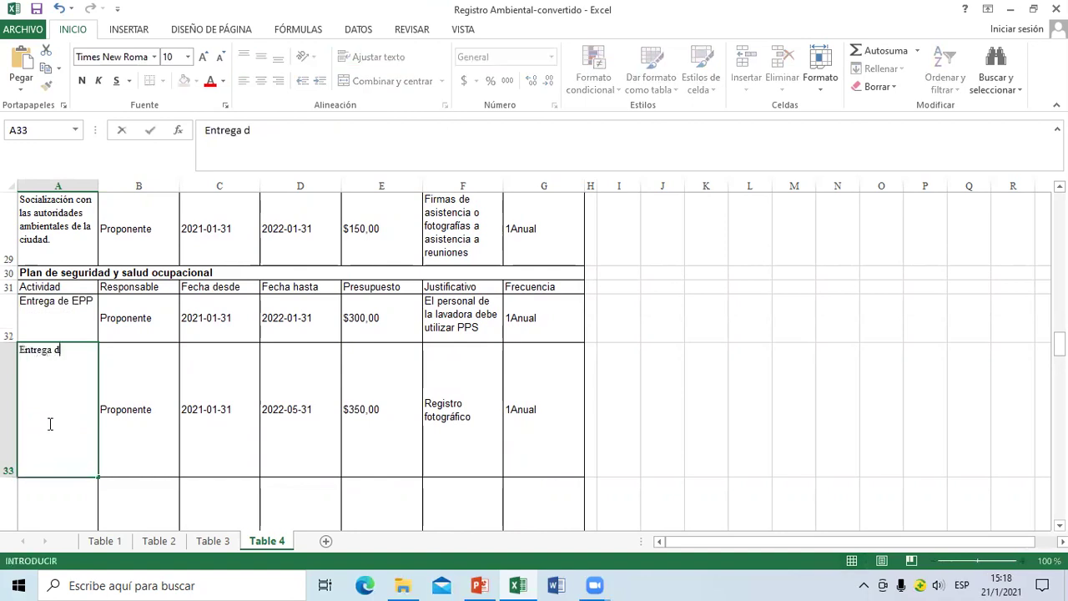
type("e EPI")
key("Return")
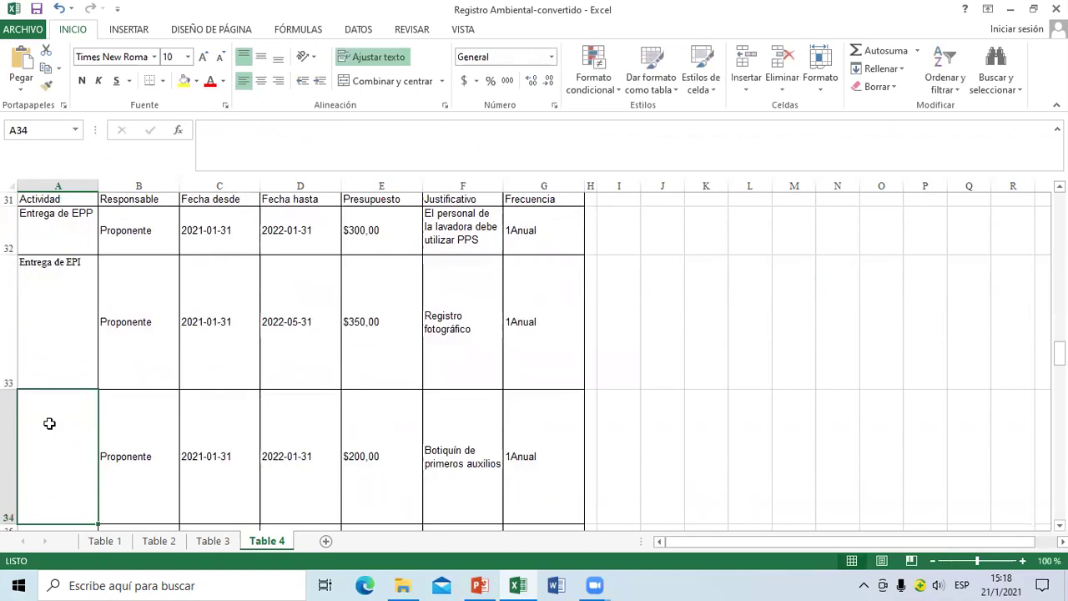
Enter "Instalación de un Botiquin de primeros auxilios." as the third Plan de seguridad y salud ocupacional activity, in cell A34.
type("B")
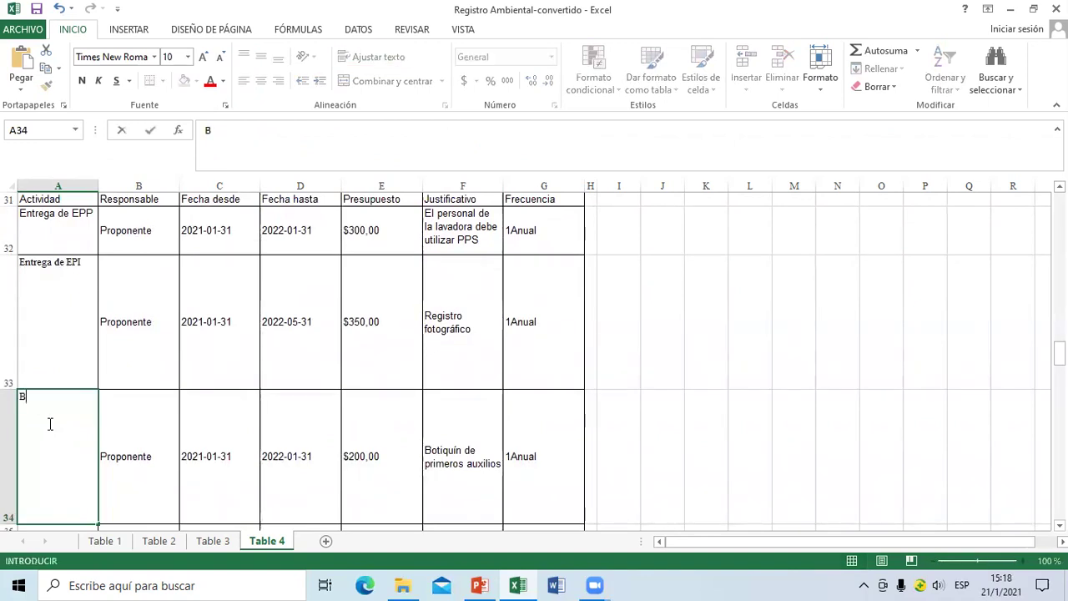
key("BackSpace")
key("BackSpace")
key("BackSpace")
key("BackSpace")
key("BackSpace")
type("Instalación de un Botiquin de primeros auxilios.")
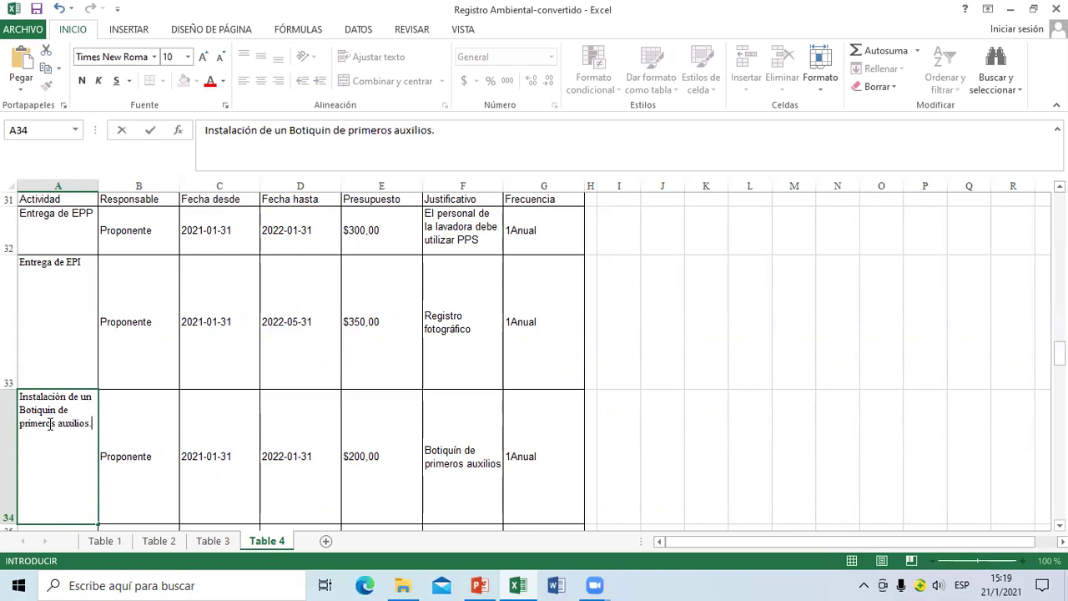
Commit the first-aid kit activity in cell A34 and bring the Observaciones section below the table into view.
key("Return")
scroll(49, 424, "down", 1)
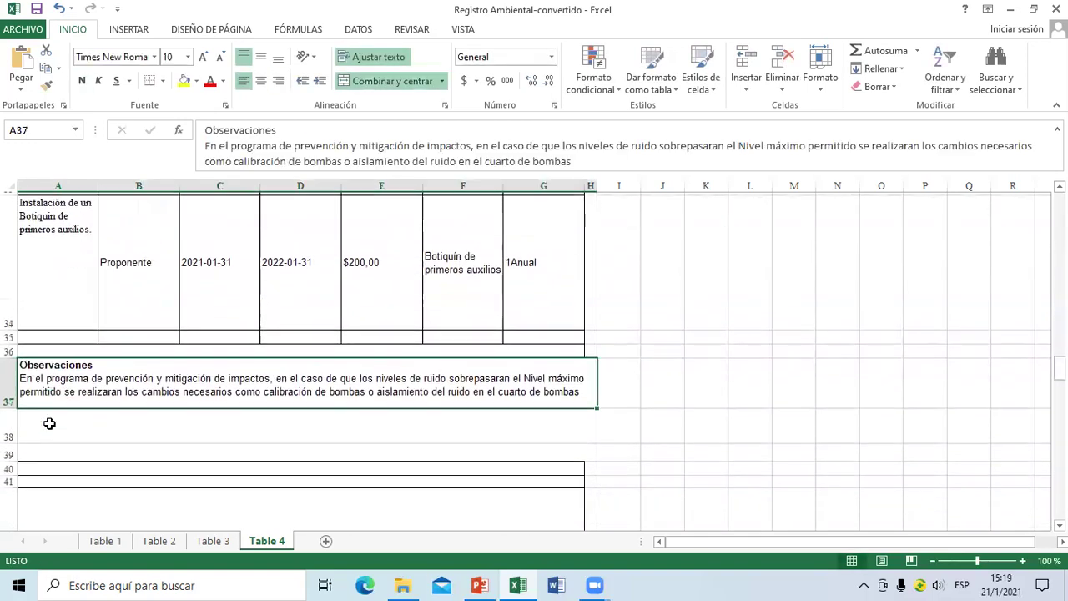
Review Table 4's completed activities and justifications from the Observaciones section back up to Plan de cierre, abandono y entrega del área.
key("Up")
key("Up")
key("Up")
key("Up")
key("Up")
key("Up")
key("Up")
key("Up")
key("Up")
key("Up")
key("Up")
key("Up")
key("Up")
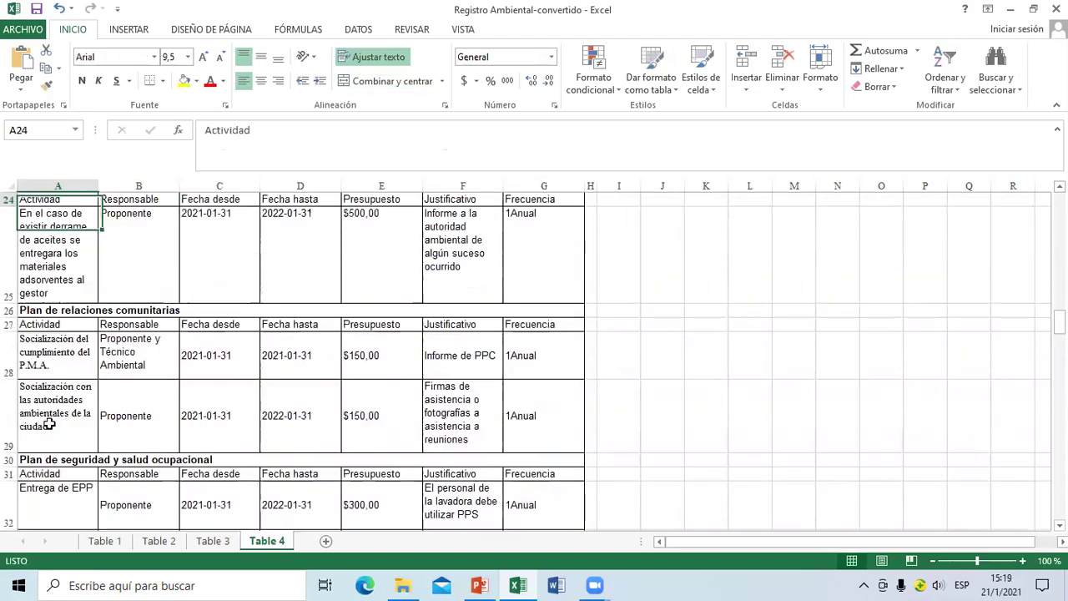
key("Up")
key("Up")
key("Up")
key("Up")
key("Up")
key("Up")
key("Up")
key("Up")
key("Up")
key("Up")
key("Up")
key("Up")
key("Up")
key("Up")
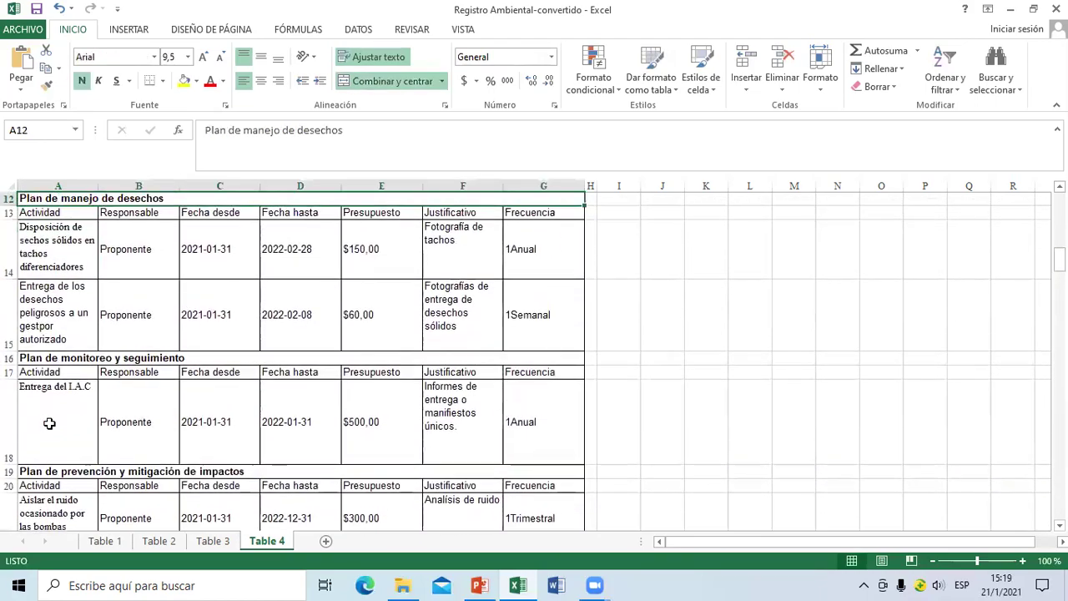
key("Up")
key("Up")
key("Up")
key("Up")
key("Up")
key("Up")
key("Up")
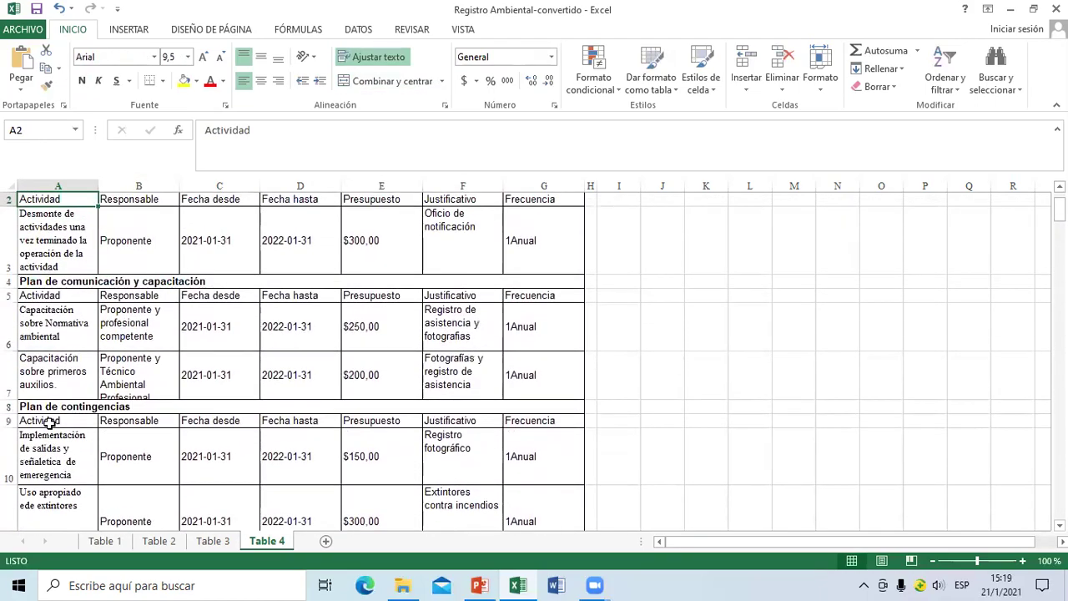
Check each plan's activities, dates, budgets and justifications in Table 4, from the closure plan down to the row below Observaciones.
key("Down")
key("Down")
key("Down")
key("Down")
key("Down")
key("Down")
key("Down")
key("Down")
key("Down")
key("Down")
key("Down")
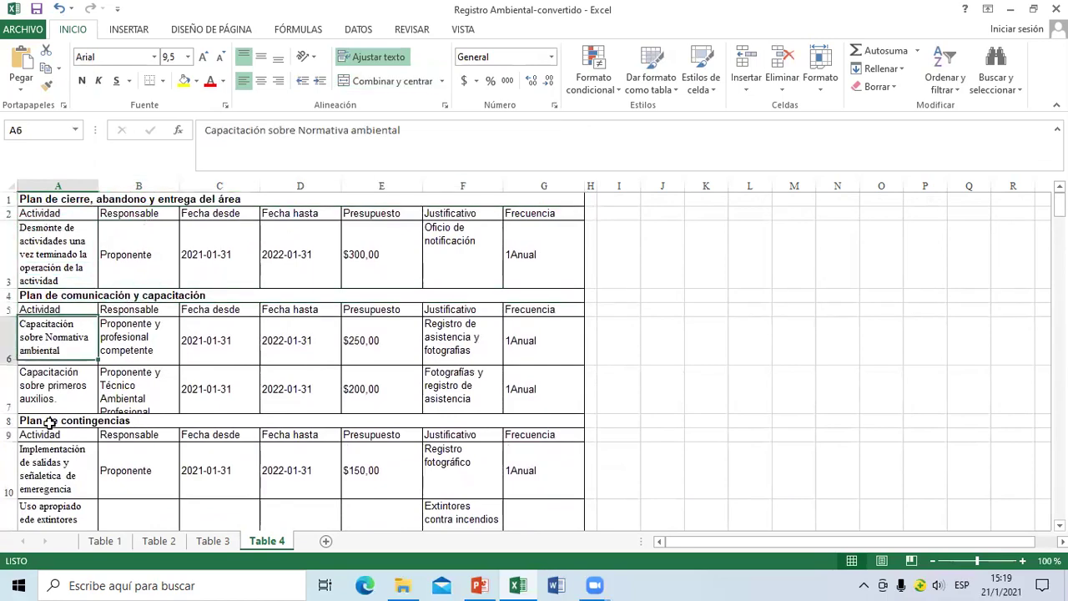
key("Down")
key("Down")
key("Down")
key("Down")
key("Down")
key("Down")
key("Down")
key("Down")
key("Down")
key("Down")
key("Down")
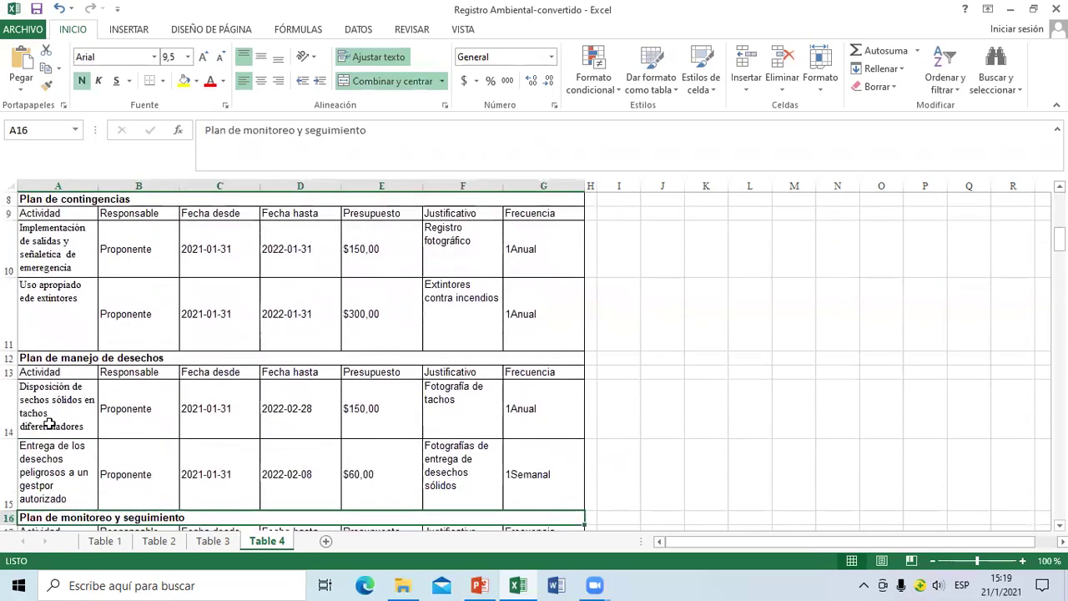
key("Down")
key("Down")
key("Down")
key("Down")
key("Down")
key("Down")
key("Down")
key("Down")
key("Down")
key("Down")
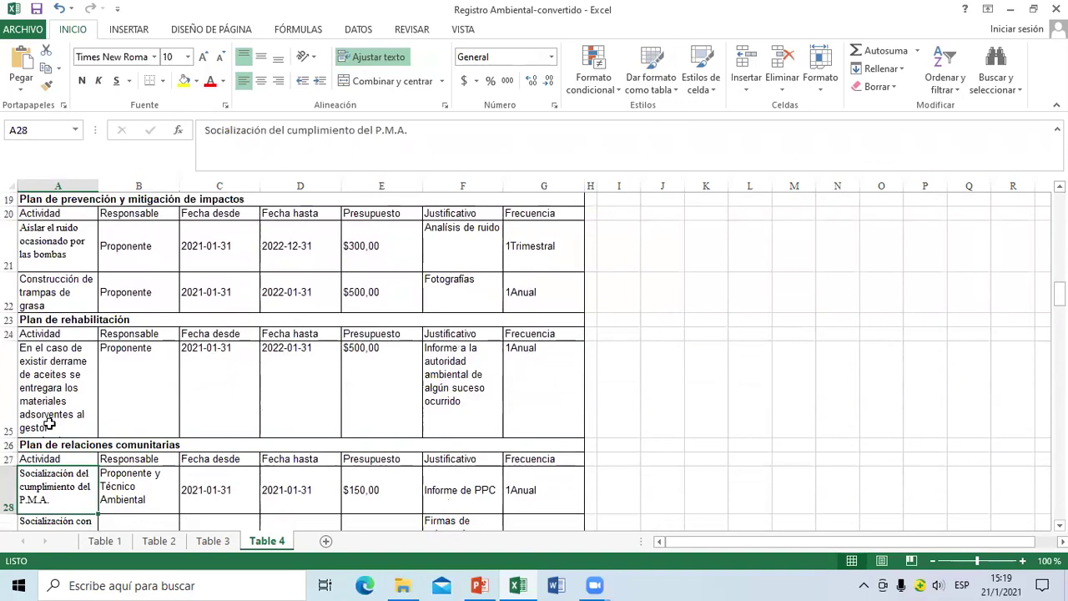
key("Down")
key("Down")
key("Down")
key("Down")
key("Down")
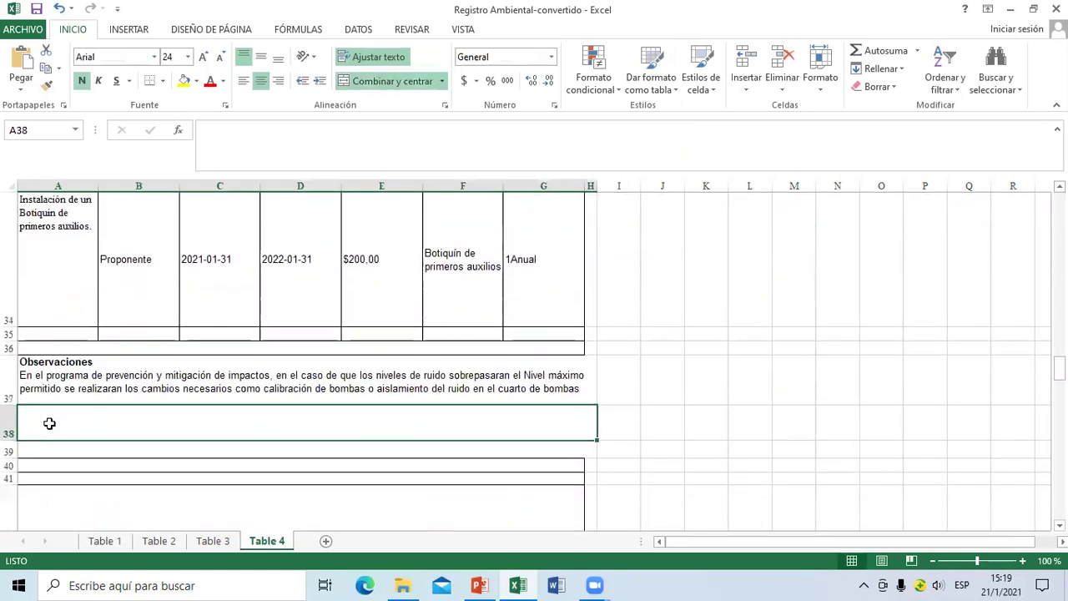
Recheck Table 4's plan sections upward from below Observaciones to the Plan de comunicación y capacitación activities.
key("Up")
key("Up")
key("Up")
key("Up")
key("Up")
key("Up")
key("Up")
key("Up")
key("Up")
key("Up")
key("Up")
key("Up")
key("Up")
key("Up")
key("Up")
key("Up")
key("Up")
key("Up")
key("Up")
key("Up")
key("Up")
key("Up")
key("Up")
key("Up")
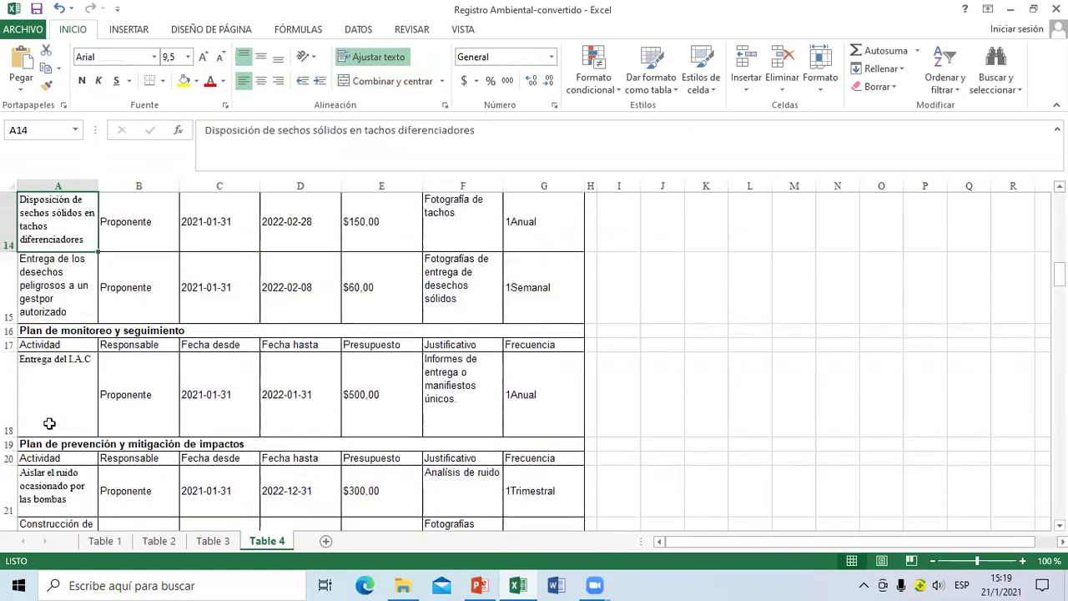
key("Up")
key("Up")
key("Up")
key("Up")
key("Up")
key("Up")
key("Up")
key("Up")
key("Up")
key("Up")
key("Up")
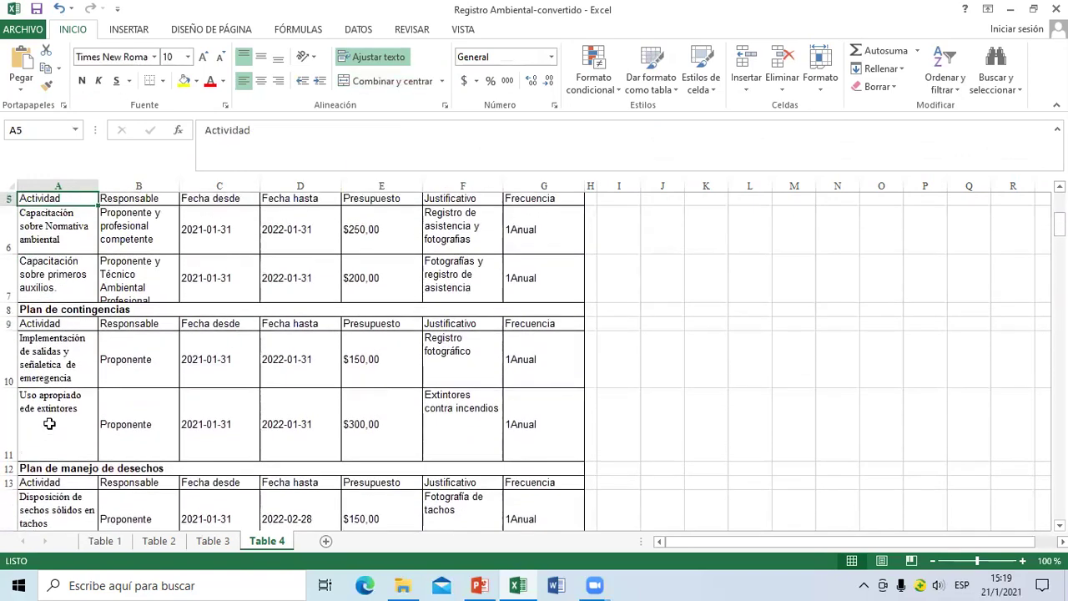